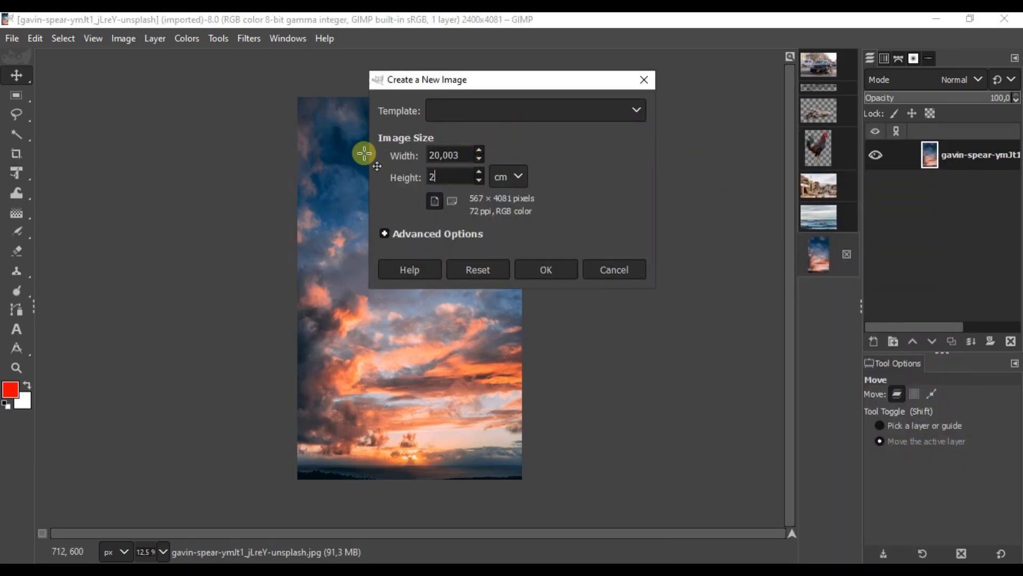
# Set the resolution to 300 pixels/in and create the new white image at about 20 × 22 cm.
pyautogui.click(465, 245)
pyautogui.write('300')
pyautogui.press('Tab')
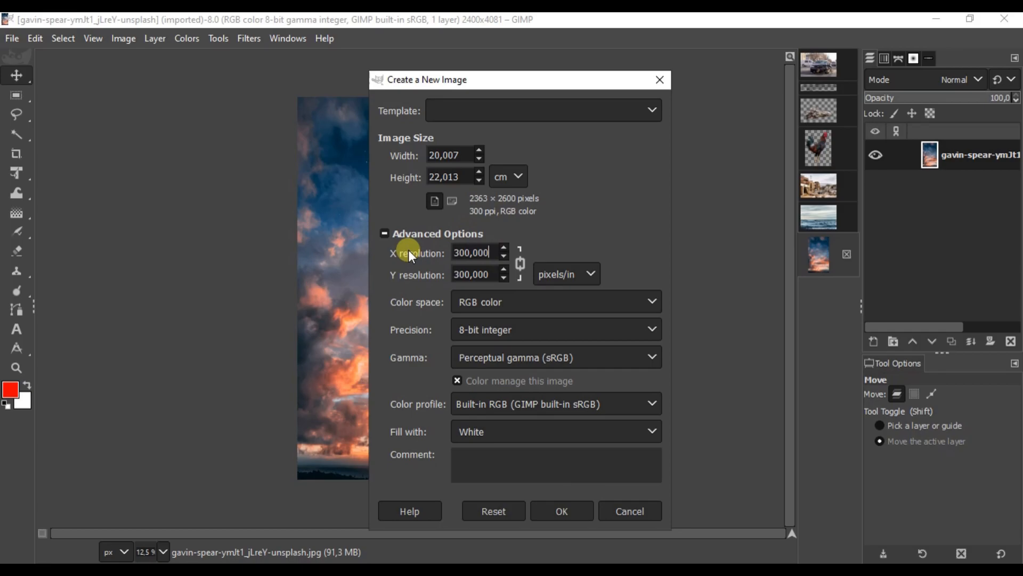
pyautogui.click(567, 517)
# Copy the sunset sky photo into the new image as its own layer and shift it upward to fill the canvas.
pyautogui.click(815, 259)
pyautogui.rightClick(333, 244)
pyautogui.moveTo(376, 270)
pyautogui.click(485, 143)
pyautogui.click(824, 312)
pyautogui.rightClick(440, 229)
pyautogui.moveTo(471, 258)
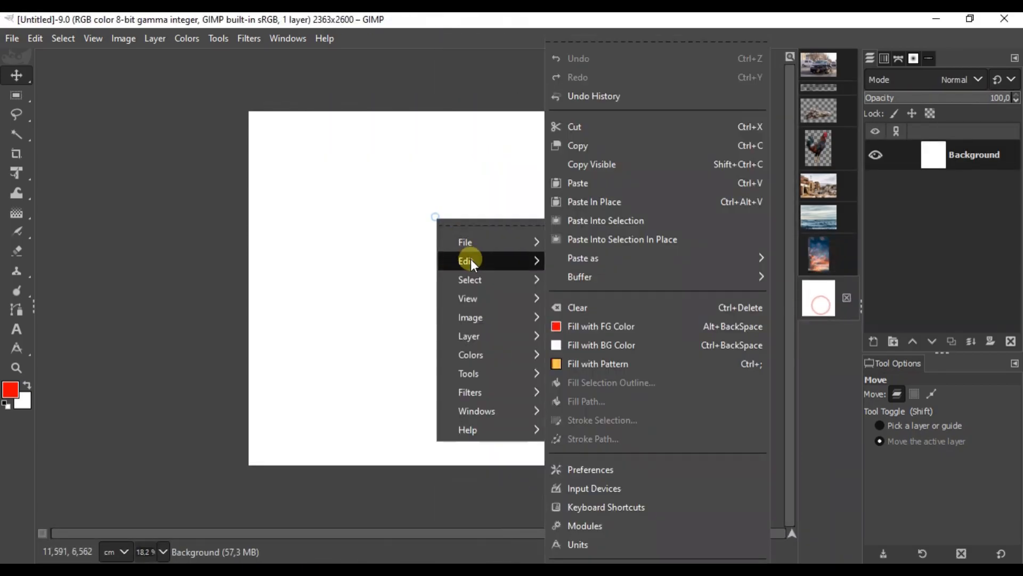
pyautogui.click(609, 186)
pyautogui.click(874, 341)
pyautogui.moveTo(463, 371); pyautogui.dragTo(461, 294)
# Copy the selected ruined buildings from the street photo and paste them into the composition as a new layer.
pyautogui.click(824, 218)
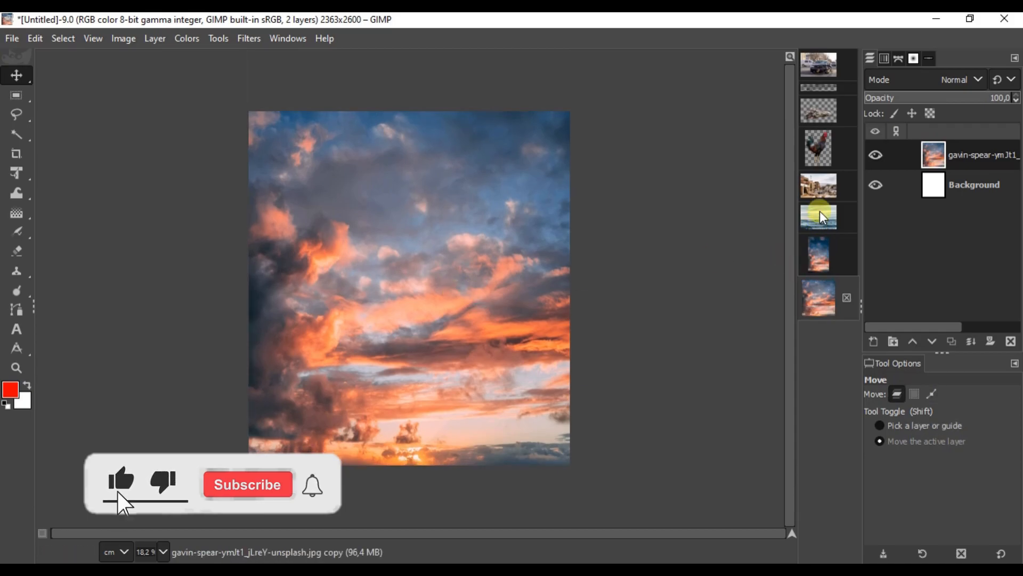
pyautogui.rightClick(190, 276)
pyautogui.moveTo(261, 322)
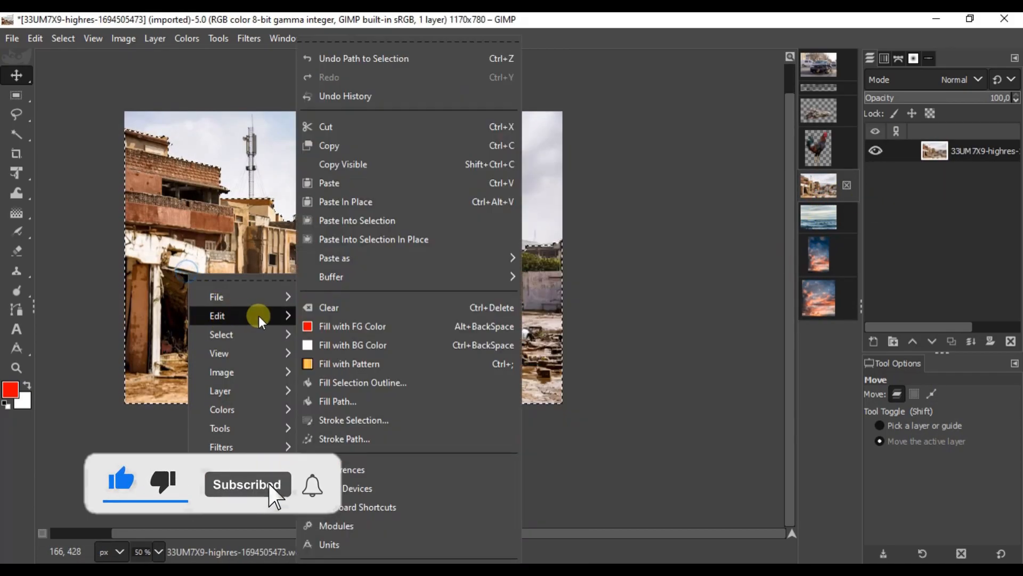
pyautogui.click(342, 164)
pyautogui.click(819, 297)
pyautogui.rightClick(304, 278)
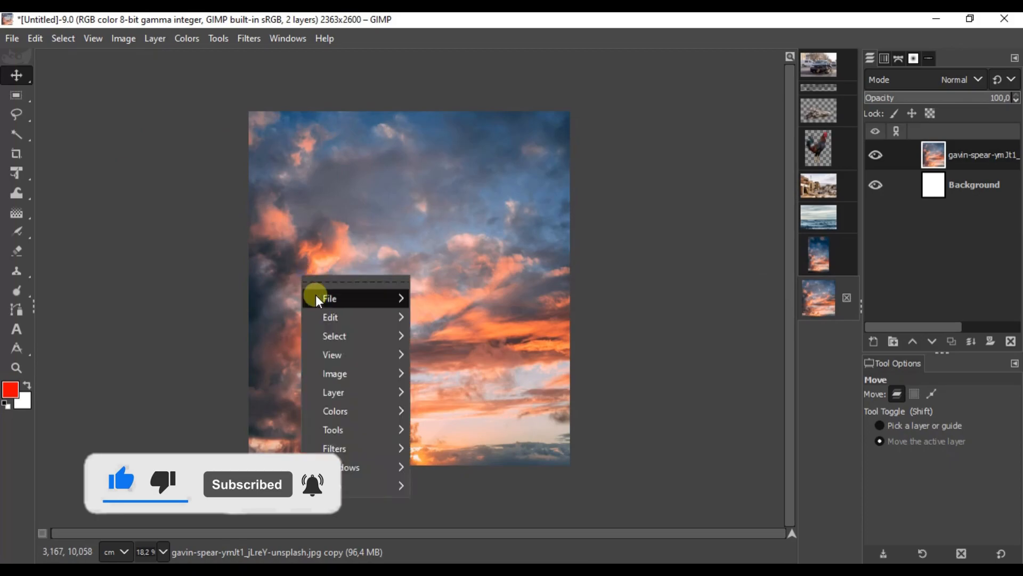
pyautogui.moveTo(331, 318)
pyautogui.click(453, 184)
pyautogui.click(872, 343)
# Enlarge the buildings layer with Unified Transform to span the canvas width and place it over the lower part of the sky.
pyautogui.click(5, 169)
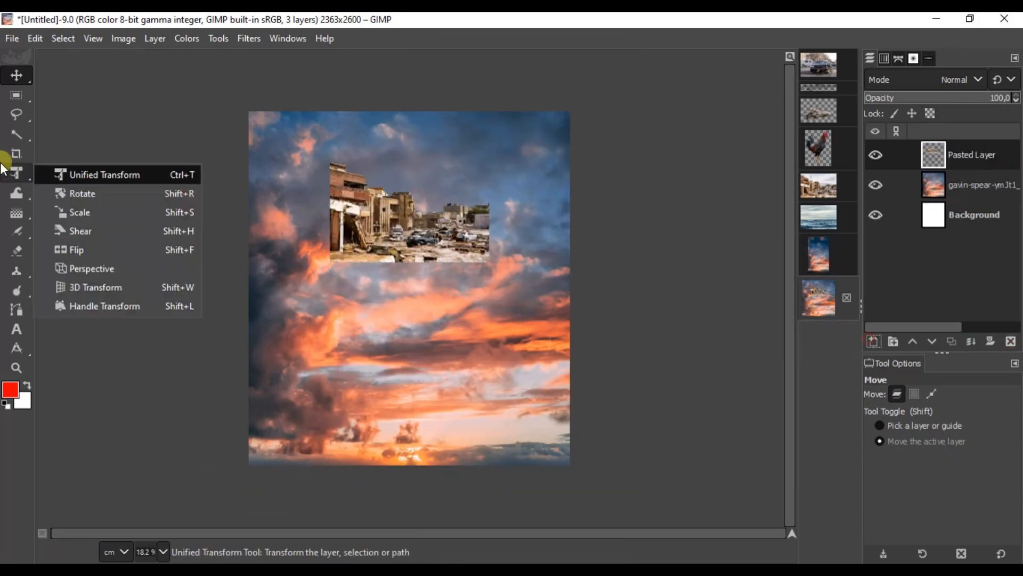
pyautogui.click(17, 173)
pyautogui.click(379, 241)
pyautogui.moveTo(516, 293); pyautogui.dragTo(560, 351)
pyautogui.moveTo(319, 322); pyautogui.dragTo(263, 415)
pyautogui.moveTo(373, 331); pyautogui.dragTo(376, 389)
pyautogui.click(739, 147)
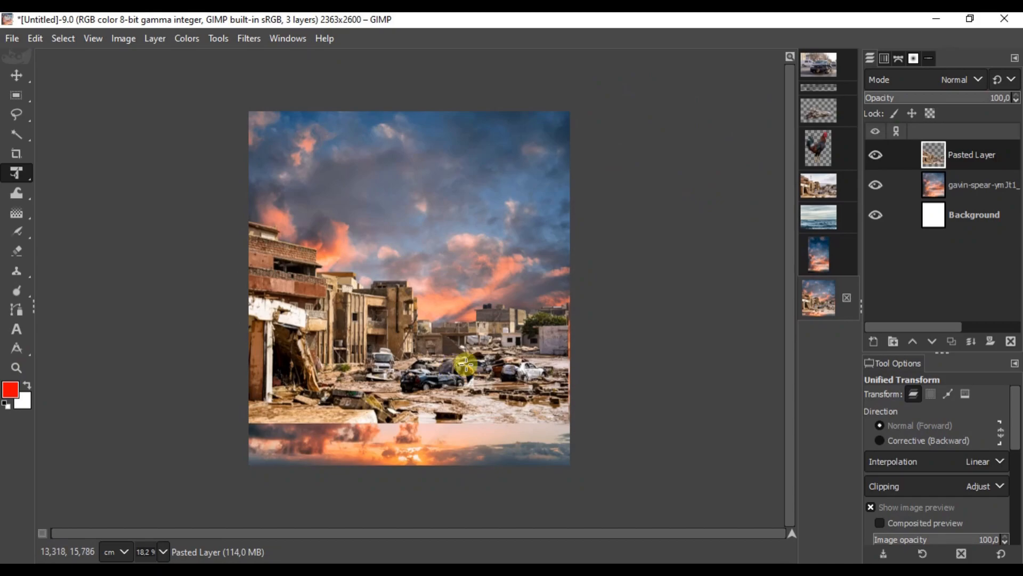
# In the sea photo, turn off Expand from center and select the entire water area below the horizon with a rectangle.
pyautogui.click(17, 75)
pyautogui.click(819, 217)
pyautogui.rightClick(365, 256)
pyautogui.moveTo(402, 298)
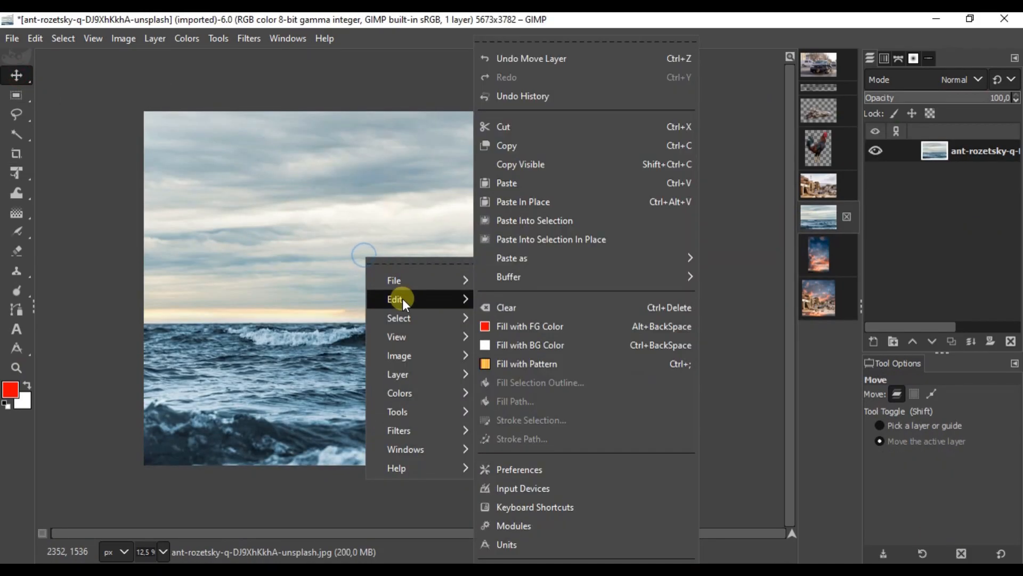
pyautogui.press('Escape')
pyautogui.click(16, 95)
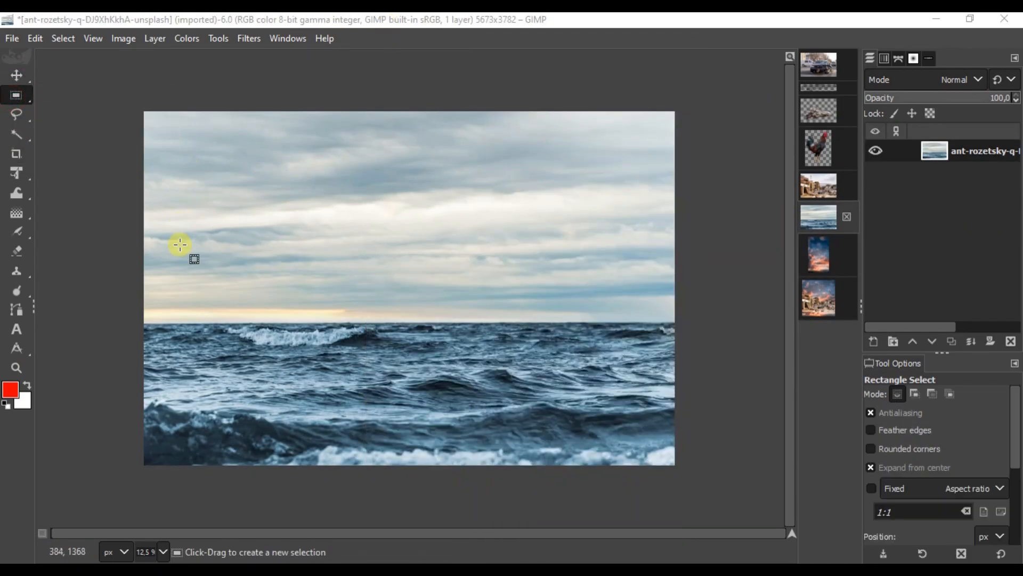
pyautogui.moveTo(140, 323); pyautogui.dragTo(302, 422)
pyautogui.click(411, 358)
pyautogui.click(879, 464)
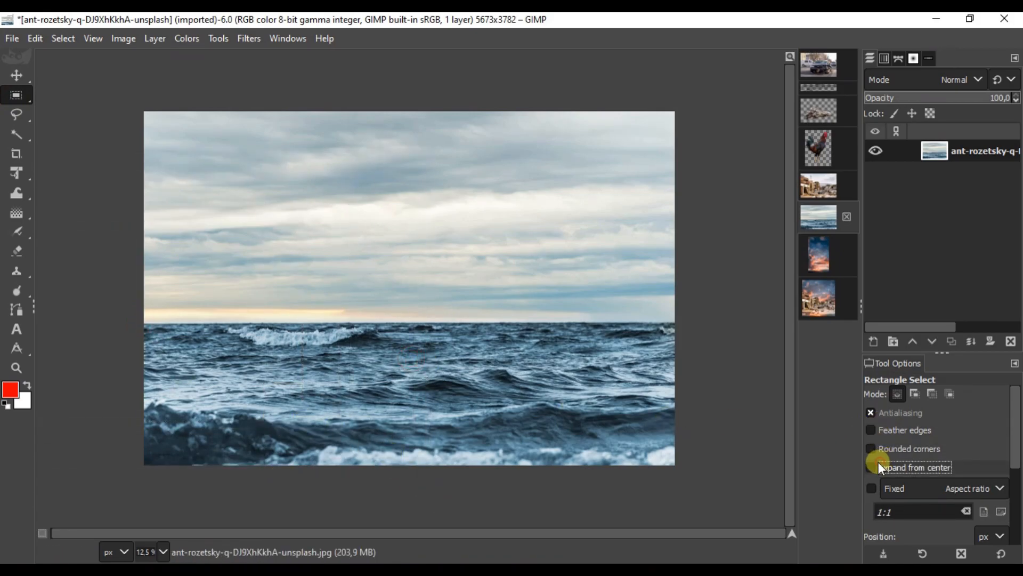
pyautogui.moveTo(677, 324); pyautogui.dragTo(84, 509)
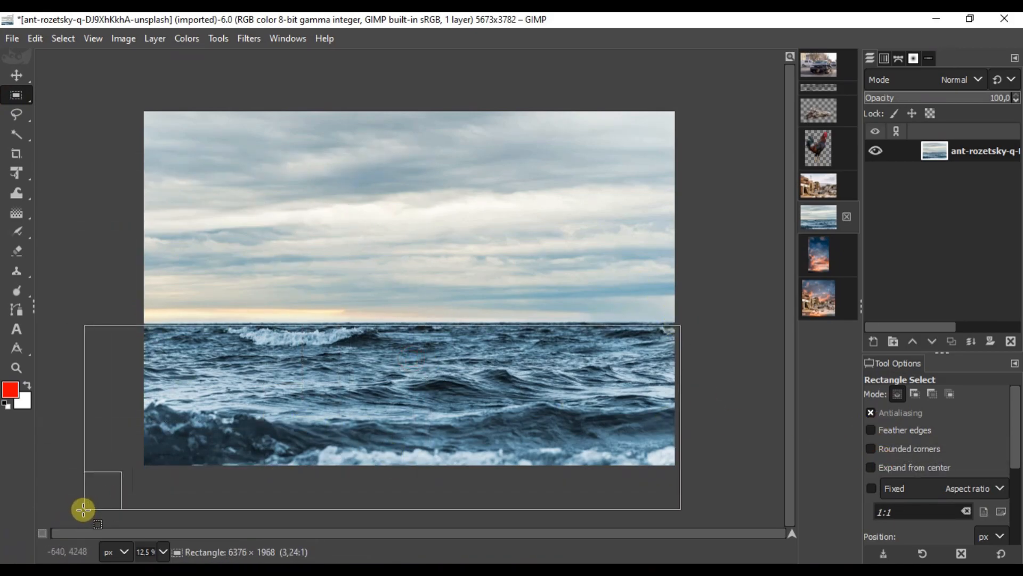
# Copy the selected seawater and paste it into the composition as a new layer.
pyautogui.rightClick(268, 184)
pyautogui.moveTo(321, 220)
pyautogui.click(429, 152)
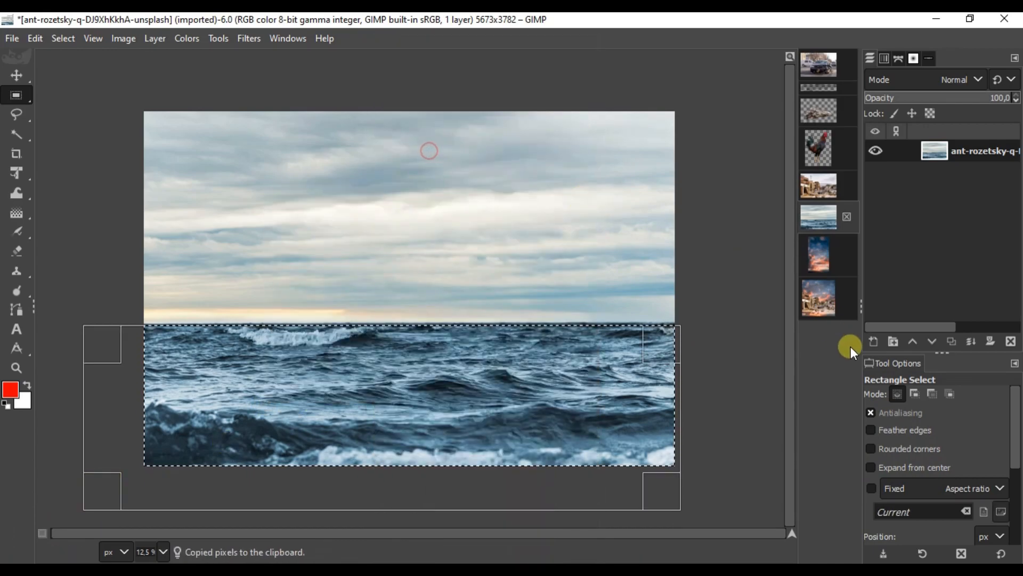
pyautogui.click(801, 291)
pyautogui.rightClick(413, 292)
pyautogui.moveTo(430, 324)
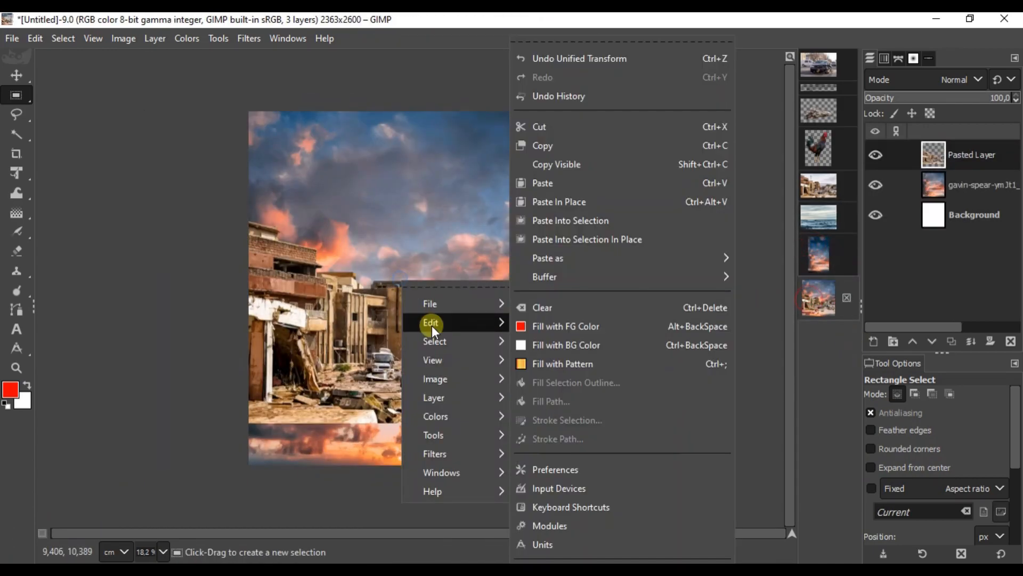
pyautogui.click(548, 235)
pyautogui.click(877, 343)
# Scale the water layer to about 51% with Unified Transform and position it across the bottom of the canvas.
pyautogui.click(16, 75)
pyautogui.moveTo(389, 310); pyautogui.dragTo(392, 360)
pyautogui.click(19, 172)
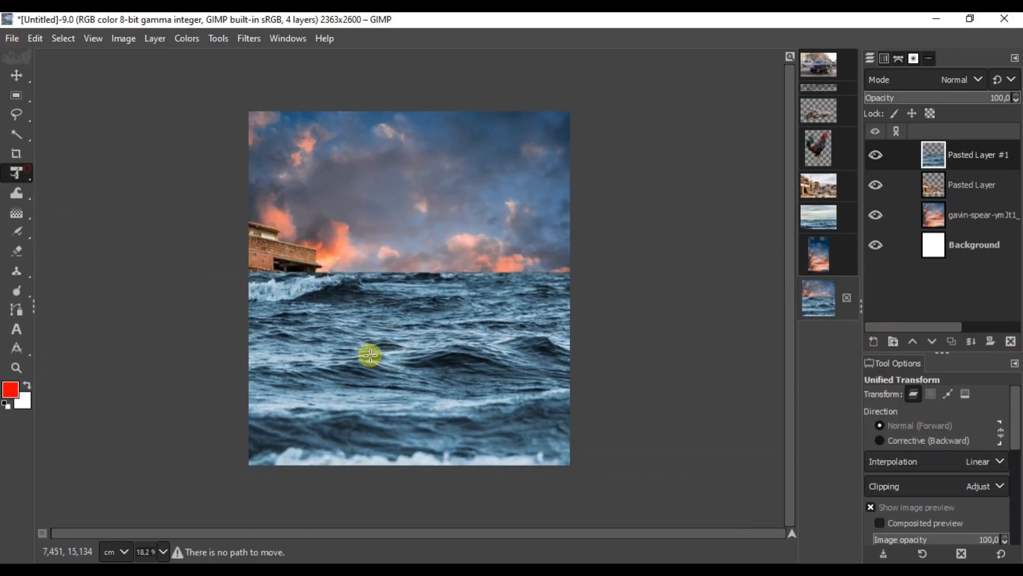
pyautogui.click(366, 354)
pyautogui.moveTo(412, 273); pyautogui.dragTo(406, 371)
pyautogui.click(741, 148)
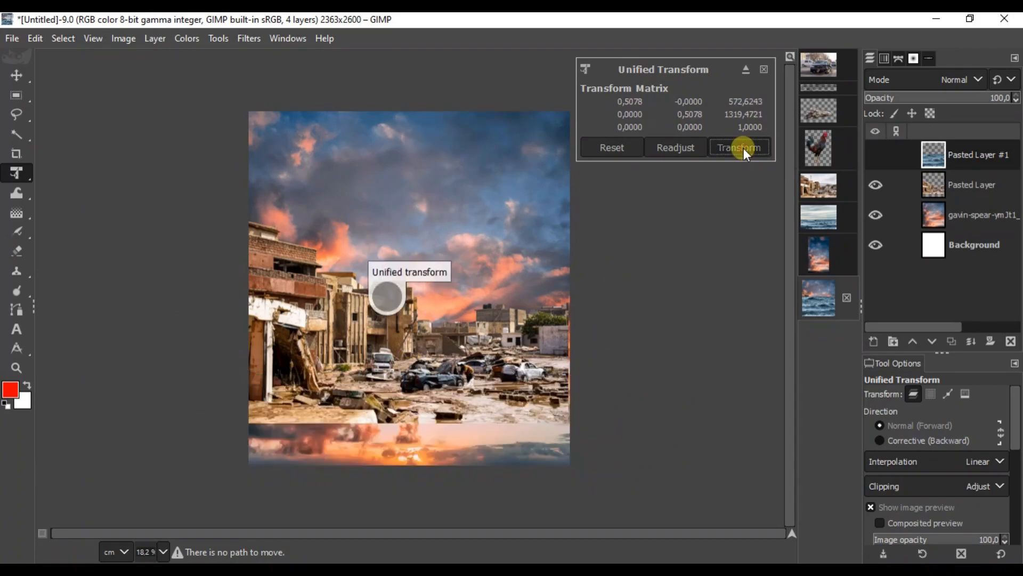
pyautogui.click(17, 75)
pyautogui.moveTo(393, 410); pyautogui.dragTo(411, 419)
pyautogui.rightClick(410, 420)
pyautogui.moveTo(465, 244)
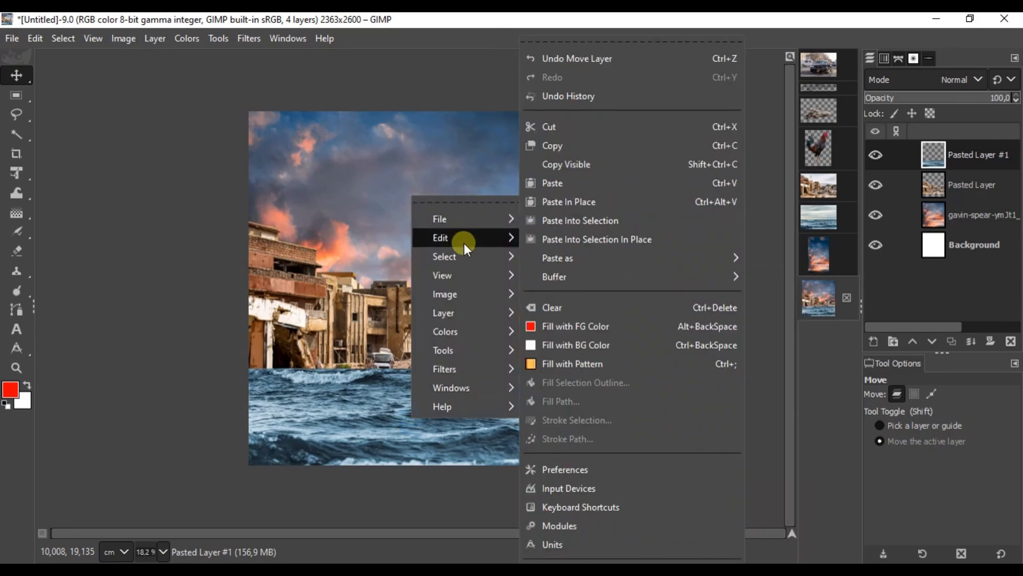
pyautogui.click(987, 166)
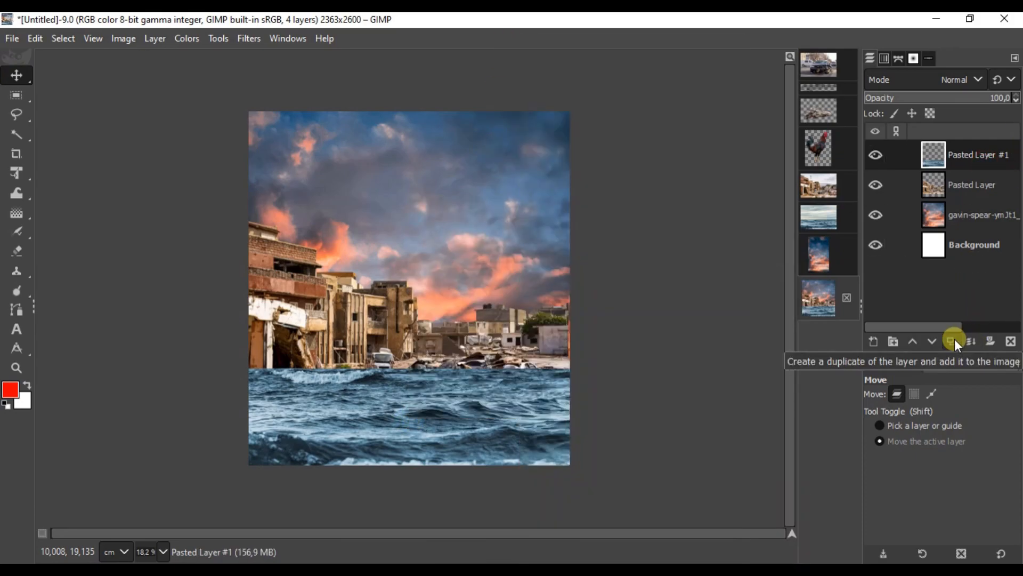
# Duplicate the water layer, move the copy upward, place it beneath the original and reselect the original layer.
pyautogui.click(952, 341)
pyautogui.moveTo(410, 403); pyautogui.dragTo(411, 360)
pyautogui.click(930, 342)
pyautogui.click(966, 156)
# Erase along the top edge of the front water layer with the soft Eraser to blend it into the copy behind.
pyautogui.click(20, 249)
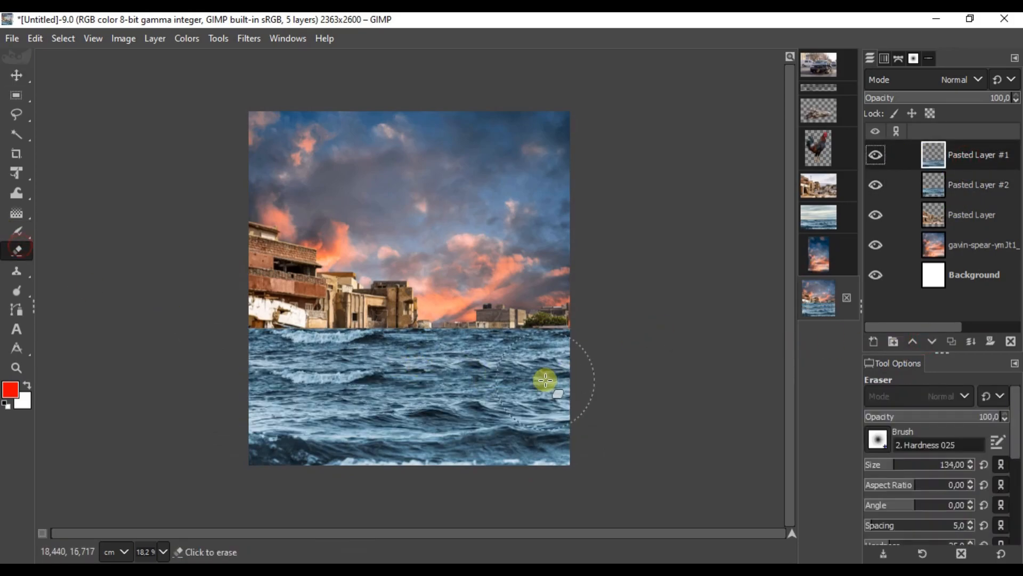
pyautogui.scroll(3, 557, 376)
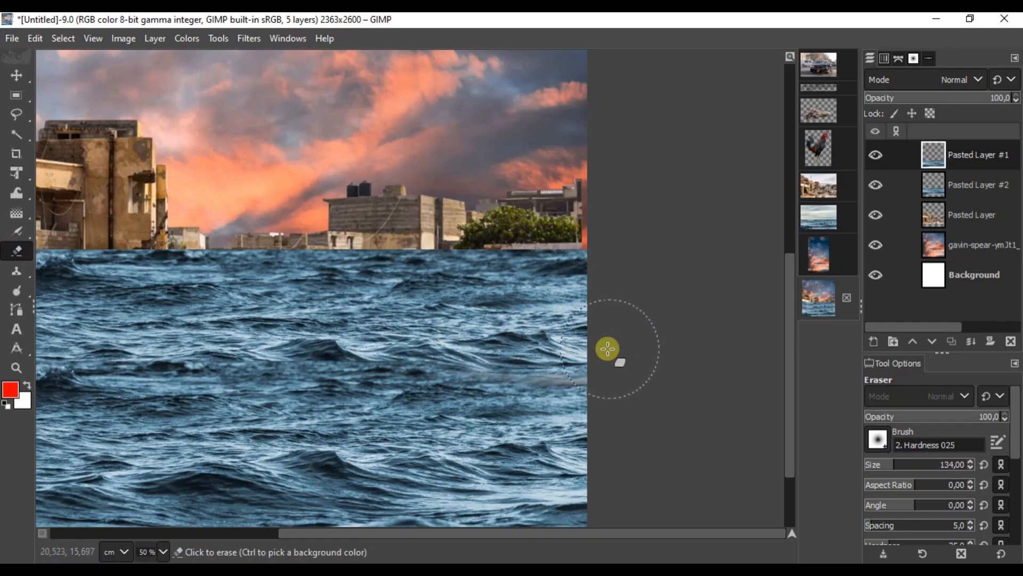
pyautogui.moveTo(536, 351)
pyautogui.mouseDown()
pyautogui.moveTo(561, 352)
pyautogui.moveTo(320, 351)
pyautogui.mouseUp()
pyautogui.moveTo(314, 350)
pyautogui.mouseDown()
pyautogui.moveTo(631, 341)
pyautogui.moveTo(389, 344)
pyautogui.moveTo(172, 379)
pyautogui.moveTo(362, 363)
pyautogui.moveTo(247, 346)
pyautogui.mouseUp()
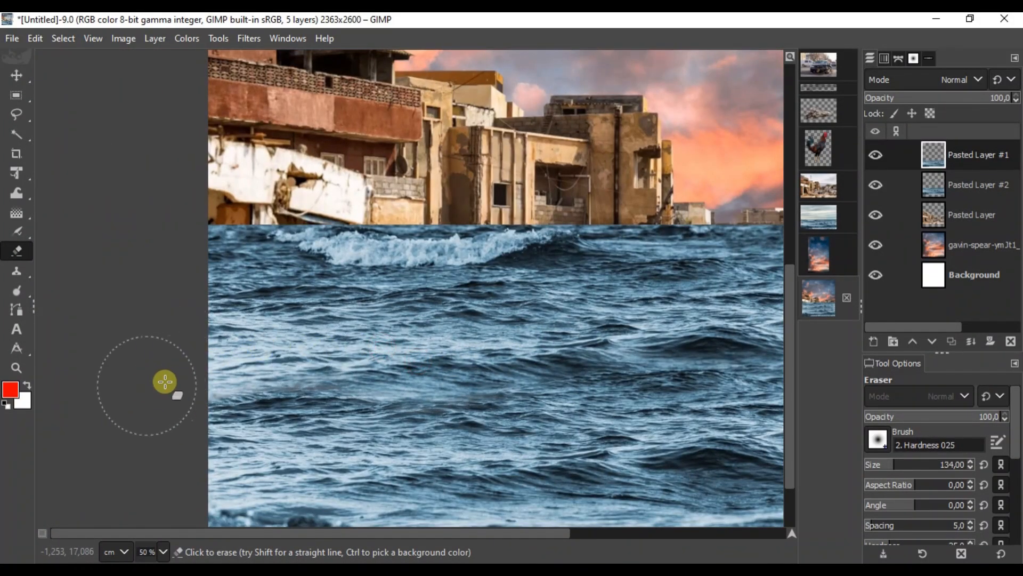
pyautogui.scroll(-2, 338, 347)
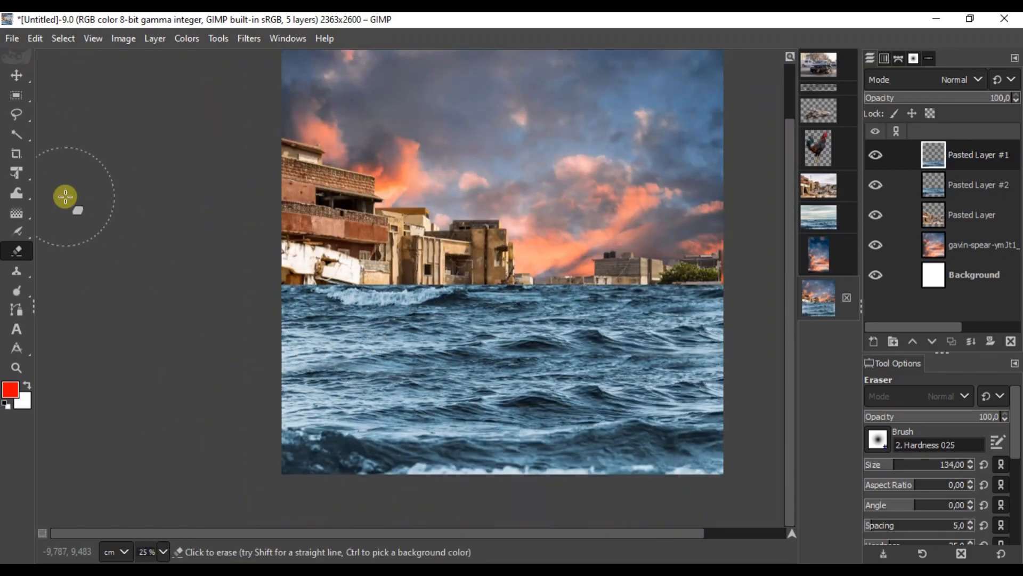
# Merge the two water layers into one named Water and lower its top edge, scaling its height to about 89%.
pyautogui.click(17, 75)
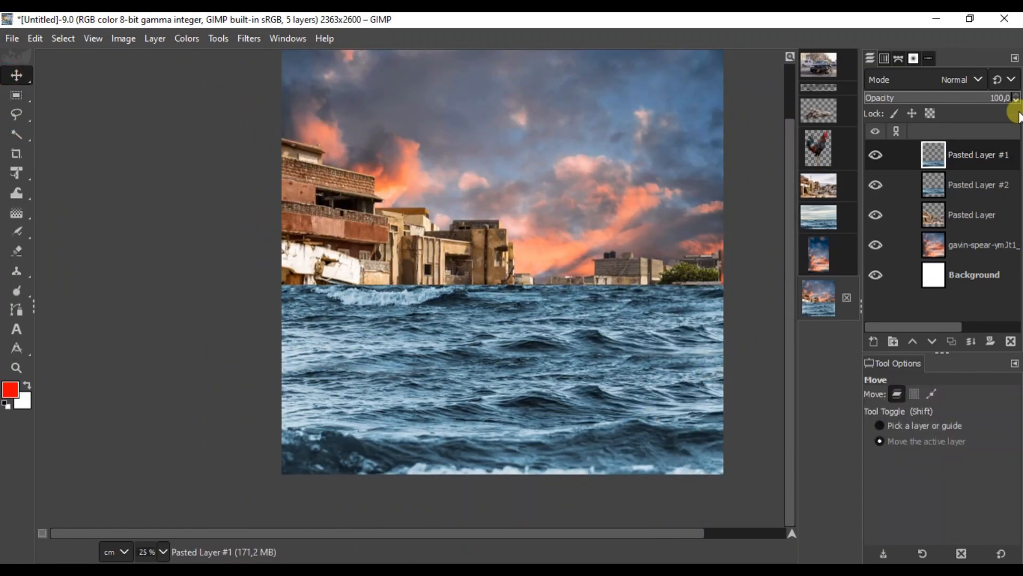
pyautogui.write('Water')
pyautogui.click(16, 173)
pyautogui.click(532, 357)
pyautogui.moveTo(500, 288); pyautogui.dragTo(502, 309)
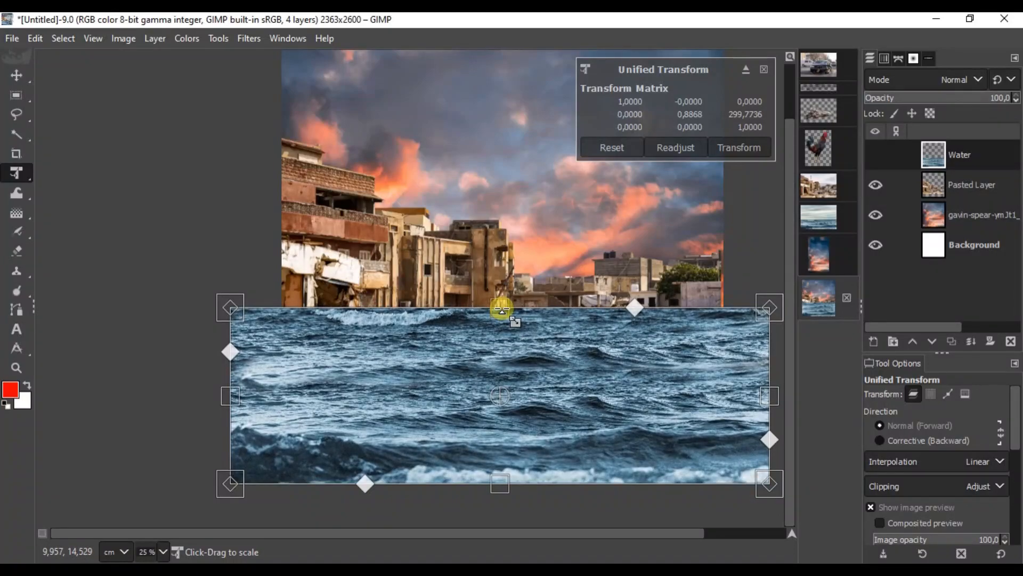
pyautogui.click(744, 154)
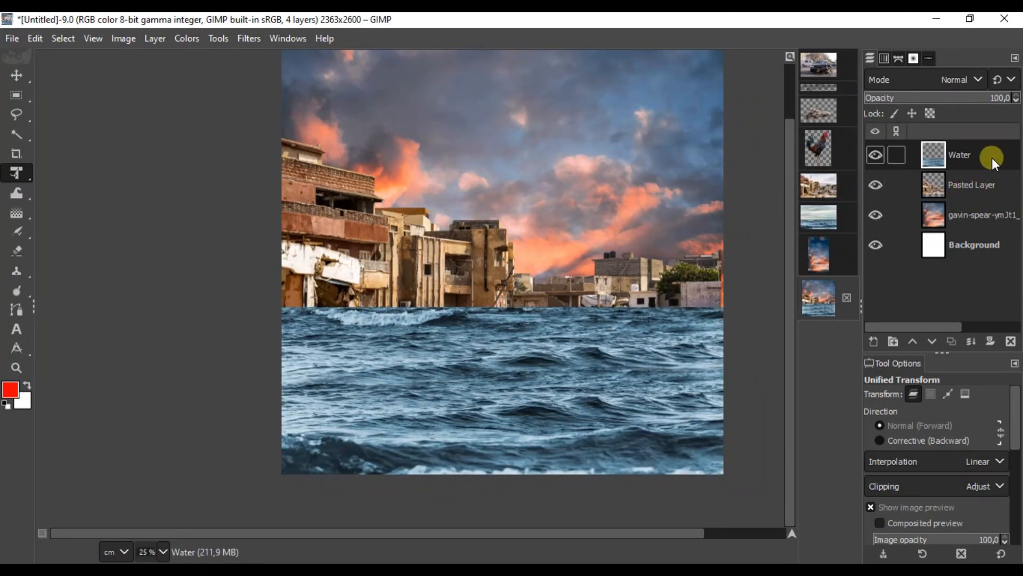
# Add a layer mask to the Water layer and set the foreground color to black.
pyautogui.click(991, 343)
pyautogui.click(874, 301)
pyautogui.click(918, 469)
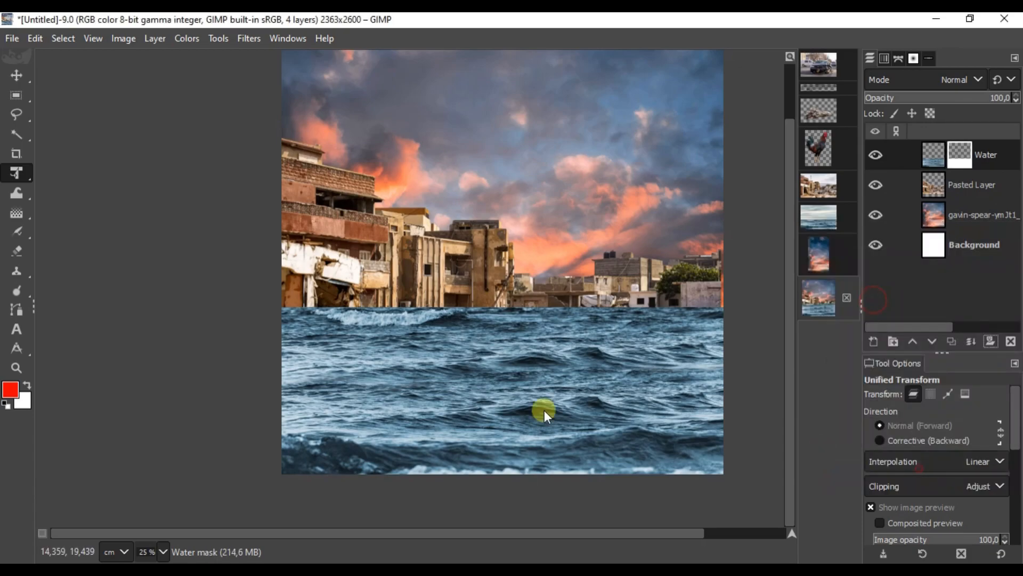
pyautogui.click(9, 389)
pyautogui.moveTo(651, 376); pyautogui.dragTo(608, 438)
pyautogui.click(792, 500)
# Set up the Paintbrush with a rough-edged textured brush, size 180 and force 79.
pyautogui.moveTo(18, 233)
pyautogui.click(85, 234)
pyautogui.click(877, 438)
pyautogui.scroll(-3, 890, 320)
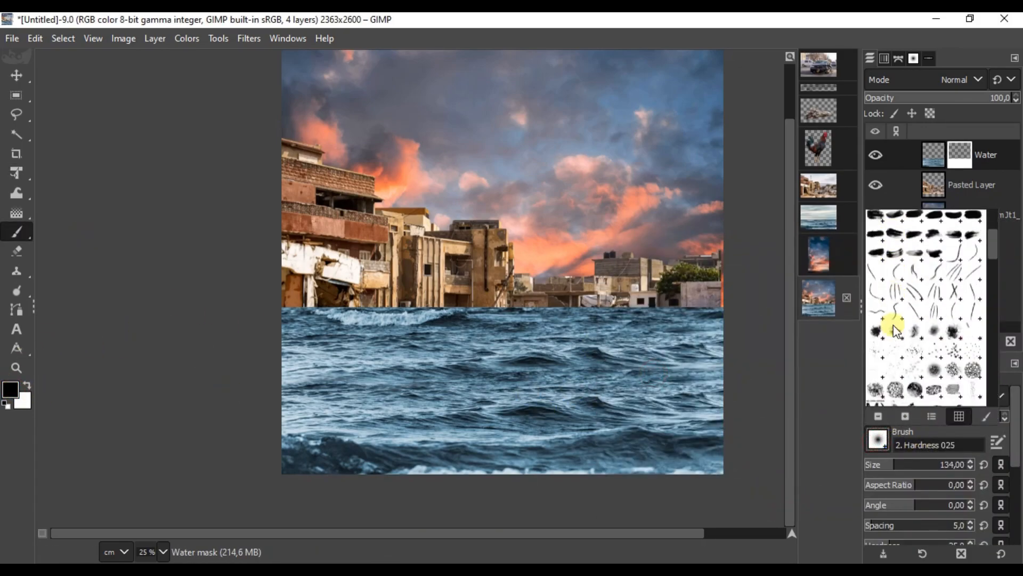
pyautogui.click(883, 304)
pyautogui.scroll(-3, 1012, 484)
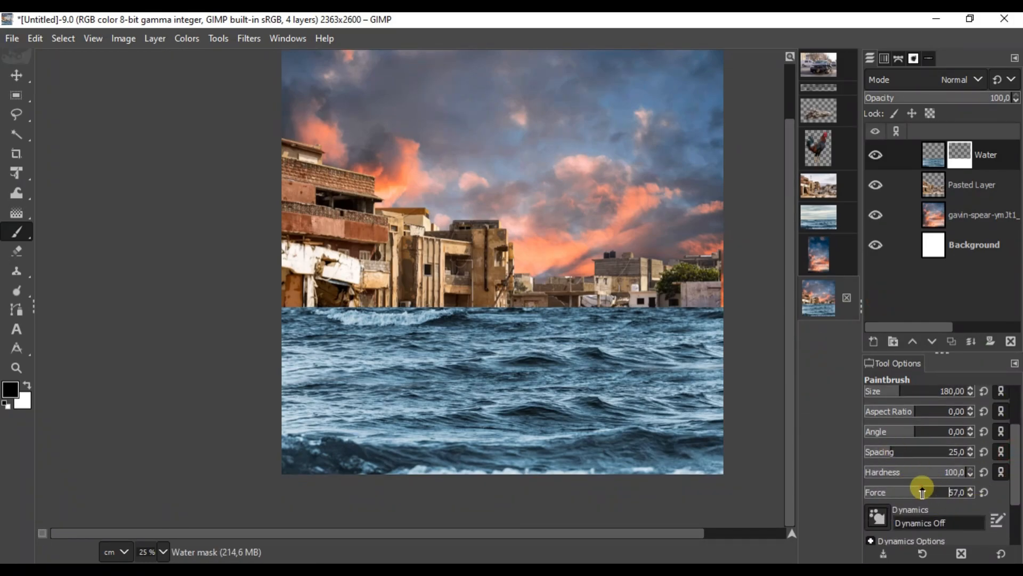
pyautogui.scroll(4, 701, 328)
pyautogui.moveTo(756, 269); pyautogui.dragTo(513, 272)
pyautogui.hotkey('ctrl', 'z')
# Paint black on the Water mask along the waterline to create an irregular water edge against the buildings.
pyautogui.scroll(1, 759, 229)
pyautogui.moveTo(762, 233)
pyautogui.mouseDown()
pyautogui.moveTo(548, 238)
pyautogui.moveTo(392, 308)
pyautogui.mouseUp()
pyautogui.moveTo(378, 306); pyautogui.dragTo(314, 305)
pyautogui.hscroll(-15, 446, 303)
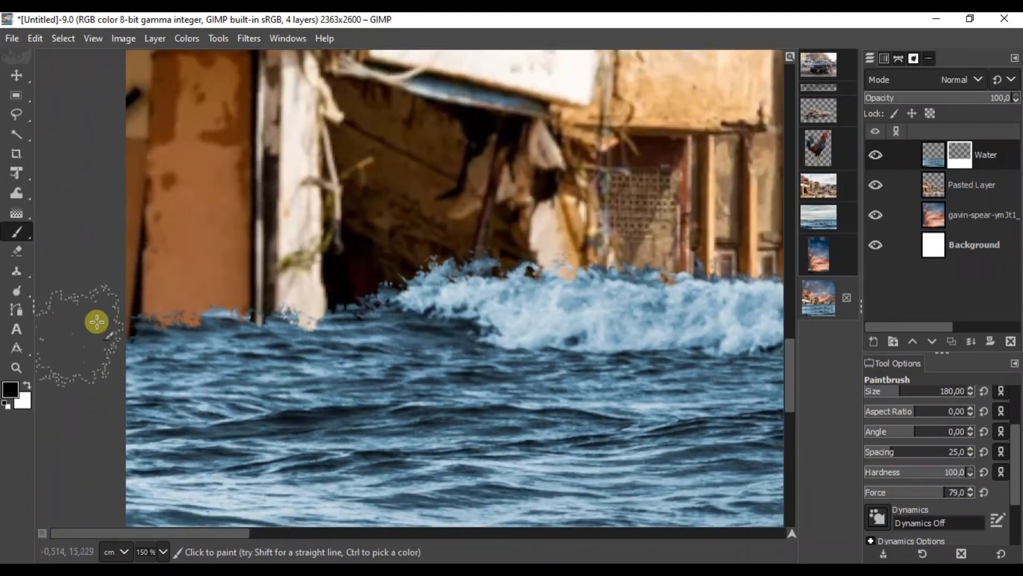
pyautogui.moveTo(97, 321); pyautogui.dragTo(344, 300)
pyautogui.moveTo(136, 367); pyautogui.dragTo(223, 372)
pyautogui.scroll(-4, 263, 331)
pyautogui.scroll(3, 263, 331)
pyautogui.moveTo(263, 331)
pyautogui.mouseDown()
pyautogui.moveTo(405, 297)
pyautogui.moveTo(631, 308)
pyautogui.mouseUp()
pyautogui.moveTo(650, 312); pyautogui.dragTo(430, 352)
pyautogui.moveTo(431, 352); pyautogui.dragTo(617, 312)
pyautogui.scroll(-4, 554, 308)
pyautogui.scroll(5, 351, 323)
pyautogui.moveTo(525, 306); pyautogui.dragTo(404, 289)
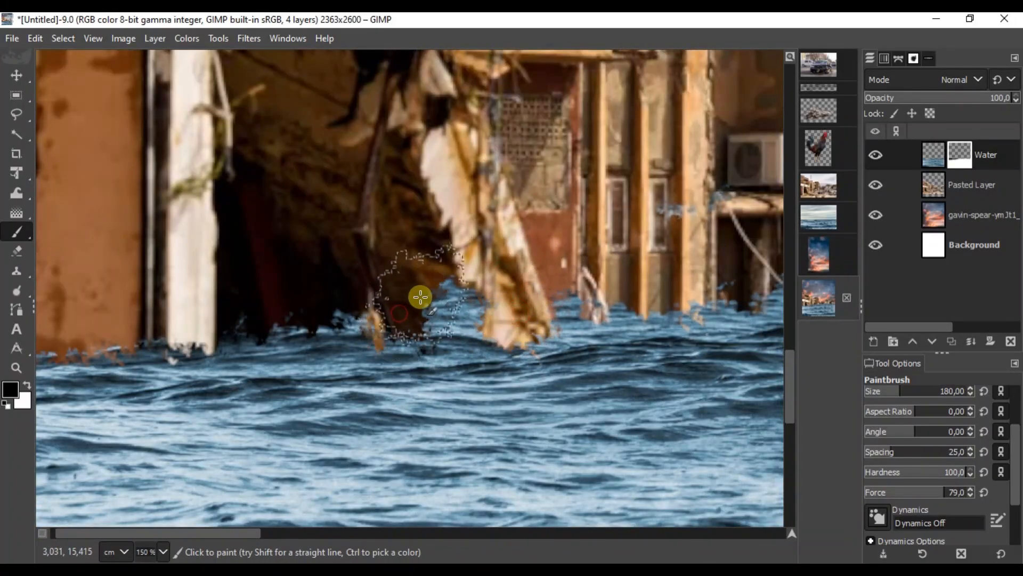
pyautogui.moveTo(277, 307); pyautogui.dragTo(502, 243)
pyautogui.scroll(-5, 502, 243)
# Colorize the Water layer muddy brown with hue 0.0727, saturation 0.2762 and lightness -0.192.
pyautogui.press('m')
pyautogui.scroll(3, 583, 258)
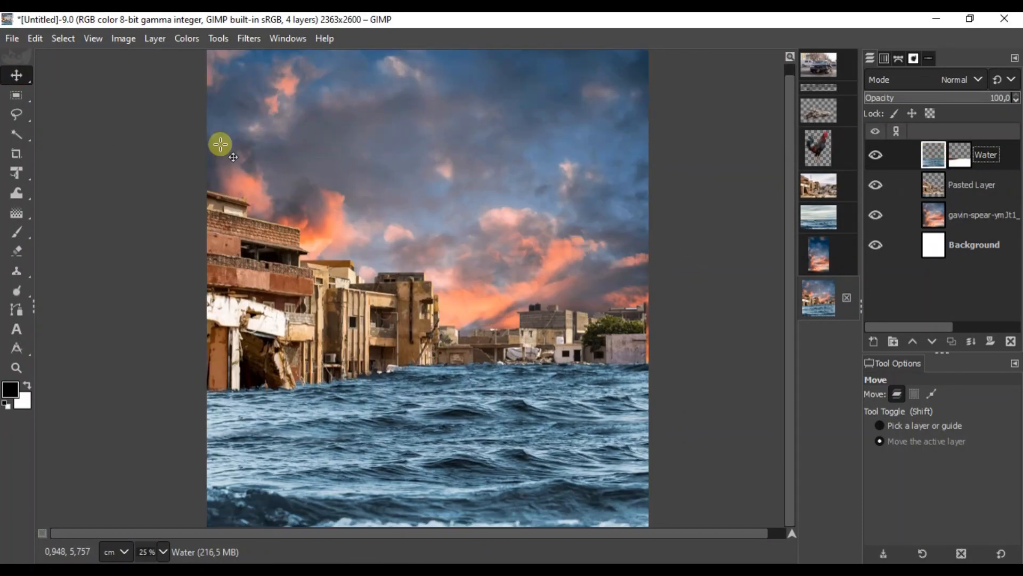
pyautogui.click(187, 38)
pyautogui.click(262, 468)
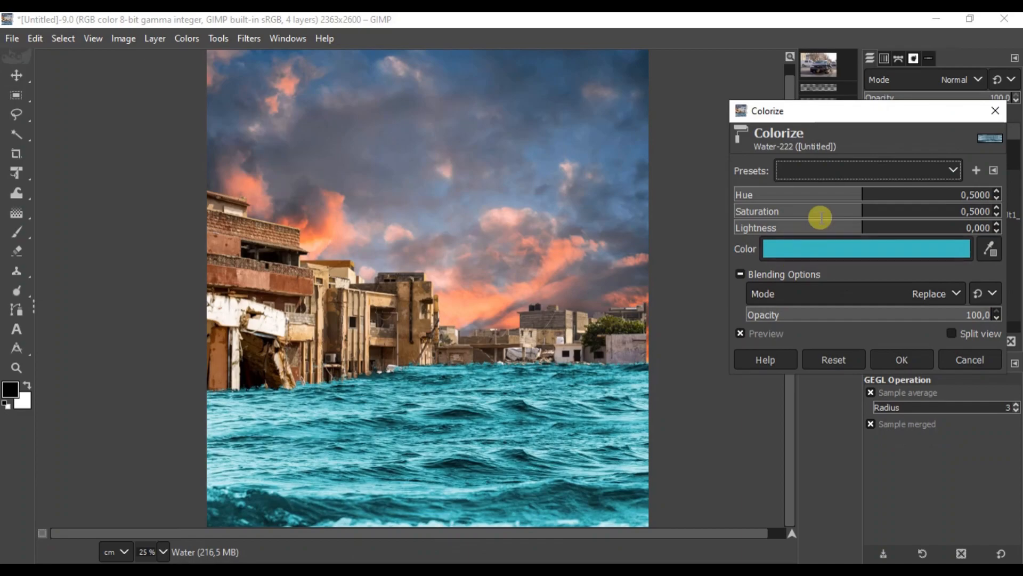
pyautogui.moveTo(862, 191); pyautogui.dragTo(752, 194)
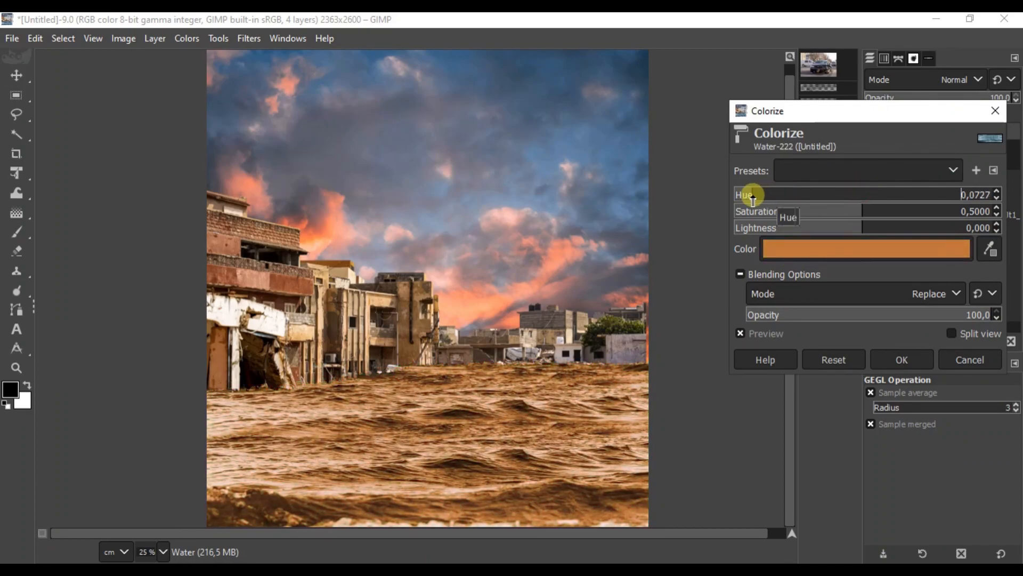
pyautogui.moveTo(864, 225); pyautogui.dragTo(849, 226)
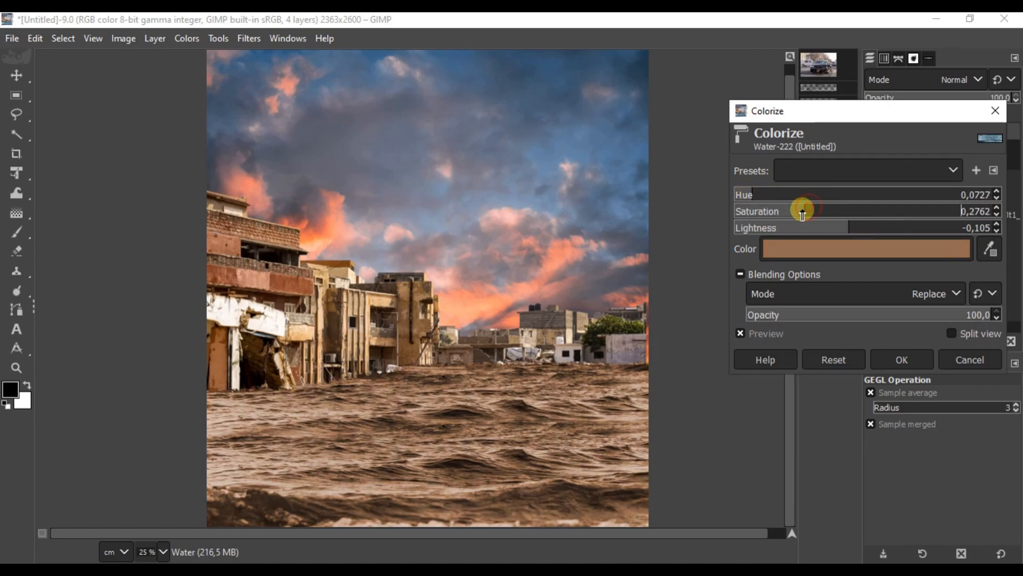
pyautogui.moveTo(855, 231); pyautogui.dragTo(836, 224)
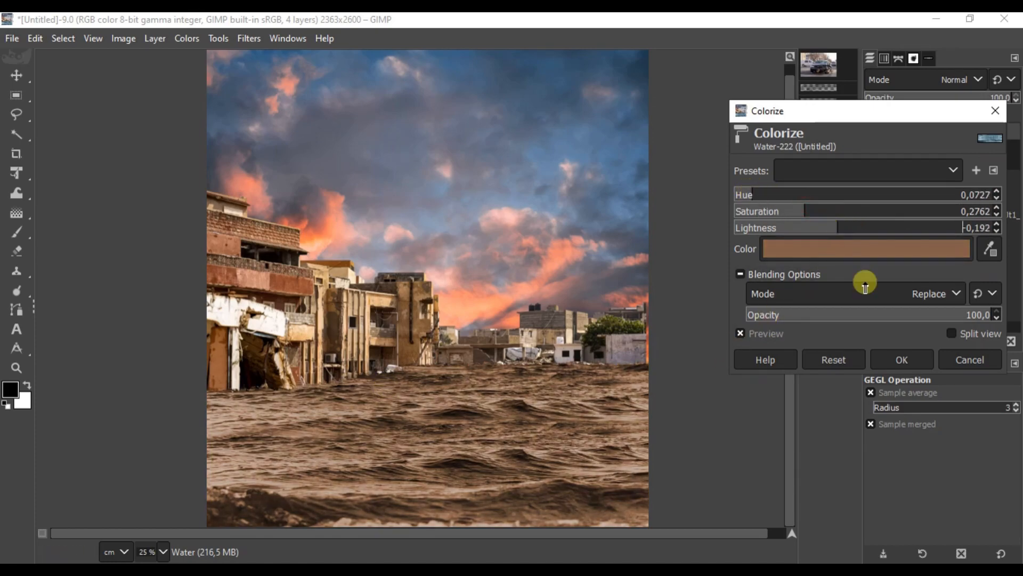
pyautogui.click(900, 359)
pyautogui.scroll(-1, 475, 395)
pyautogui.scroll(2, 453, 424)
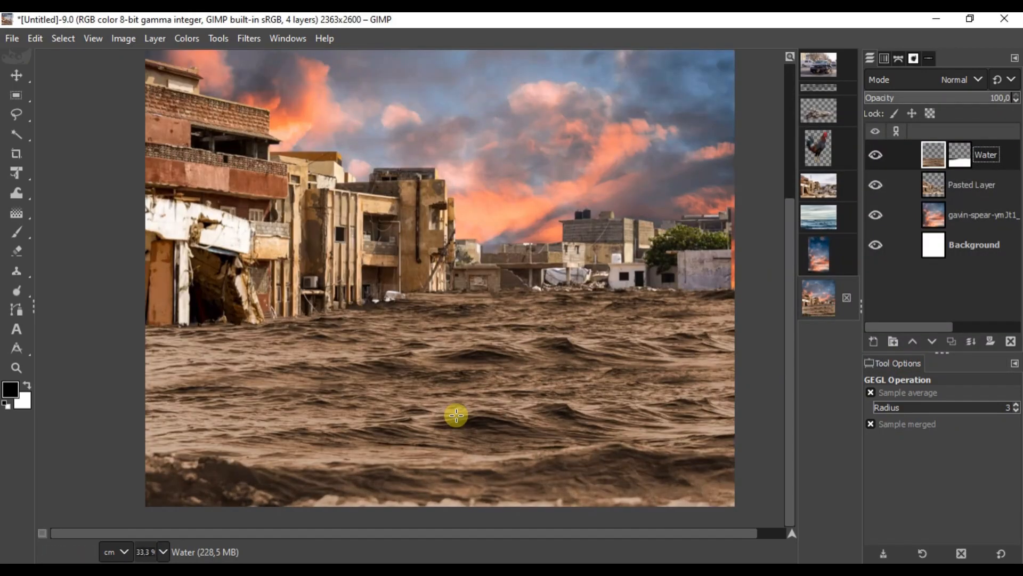
# Apply an Exposure adjustment to the Water layer.
pyautogui.scroll(-2, 456, 415)
pyautogui.click(17, 76)
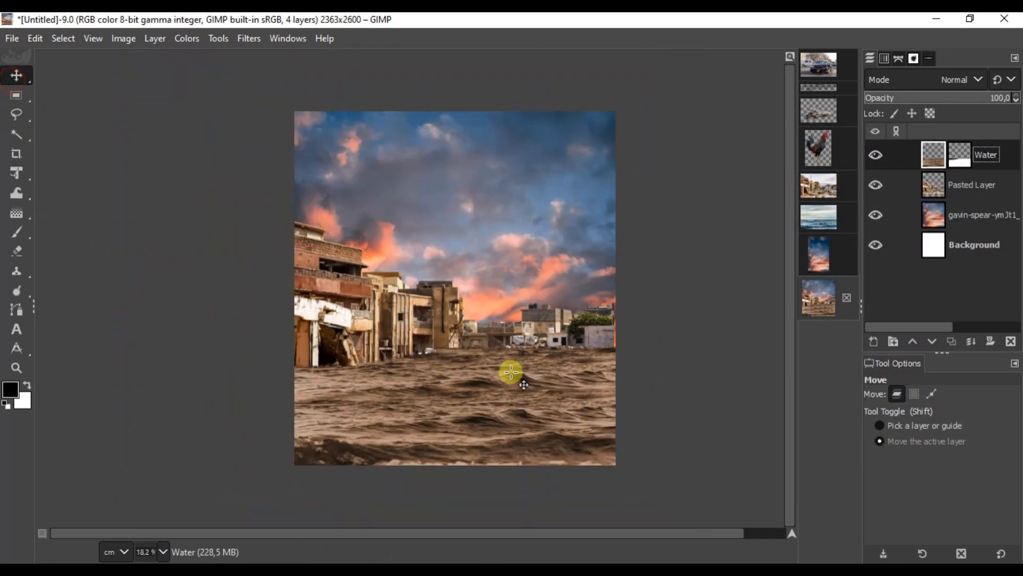
pyautogui.scroll(2, 533, 377)
pyautogui.scroll(-1, 420, 397)
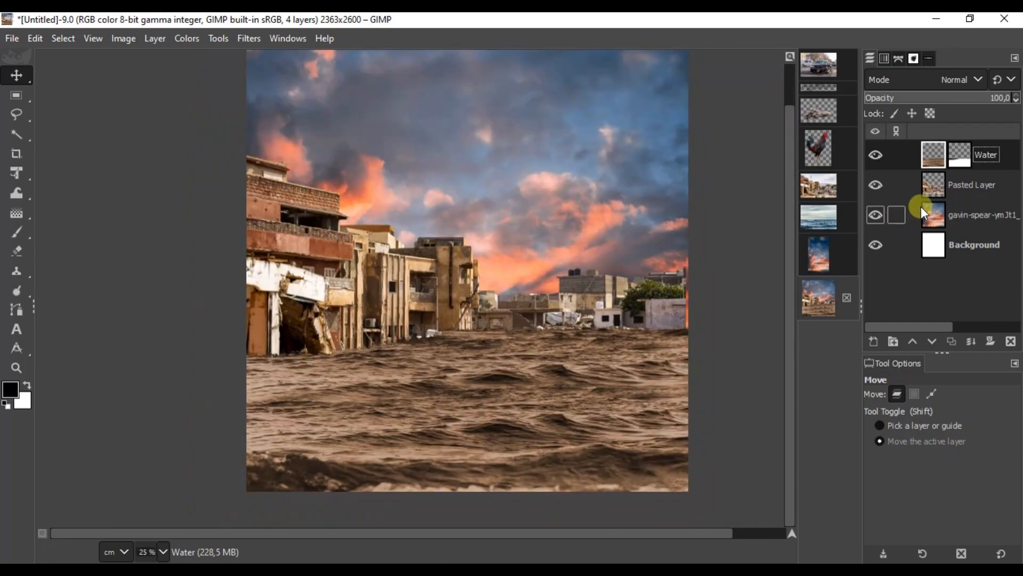
pyautogui.click(187, 39)
pyautogui.click(218, 155)
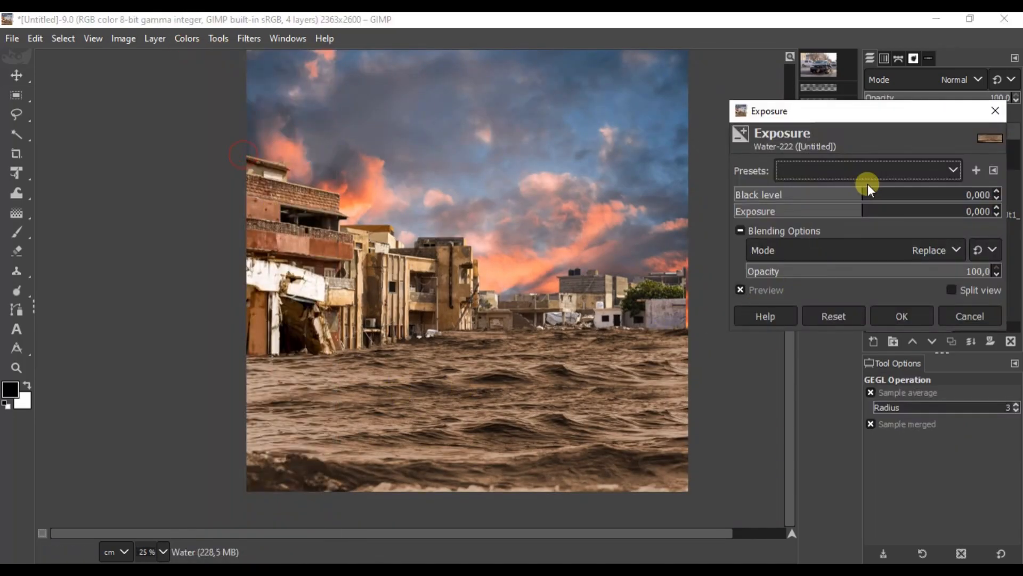
pyautogui.click(902, 318)
pyautogui.scroll(-1, 449, 376)
pyautogui.scroll(1, 450, 377)
# Move the sunset sky layer upward so its orange clouds sit above the buildings.
pyautogui.click(17, 75)
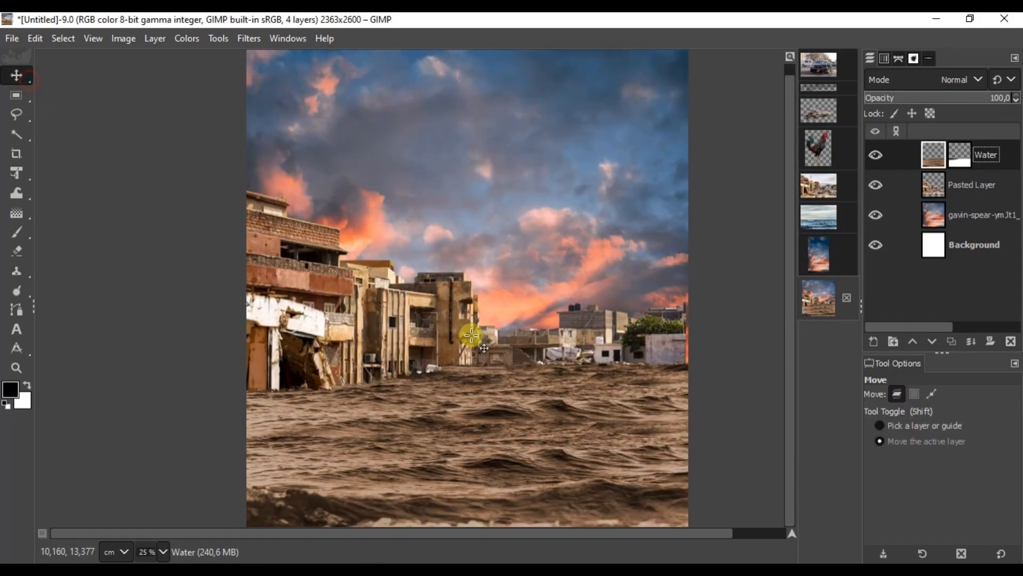
pyautogui.scroll(-1, 468, 430)
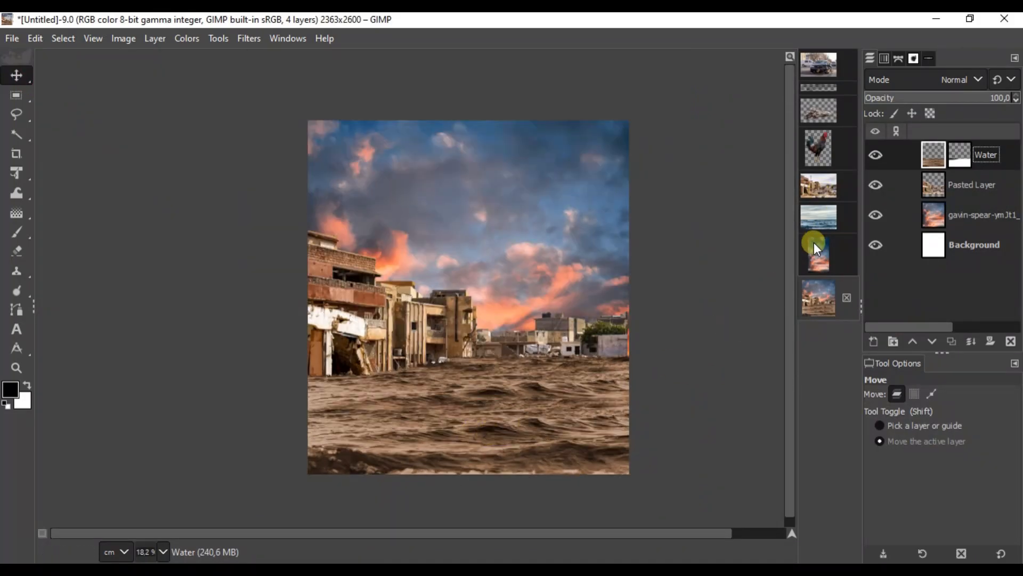
pyautogui.click(938, 215)
pyautogui.moveTo(488, 375); pyautogui.dragTo(492, 333)
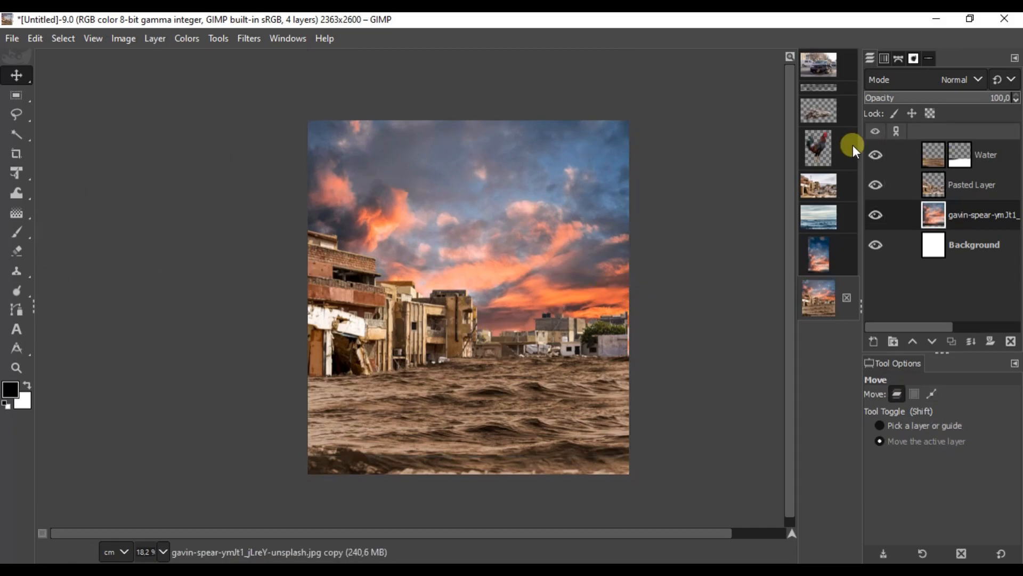
# Copy the cut-out tree trunk from the dried-tree-trunk image.
pyautogui.click(819, 111)
pyautogui.rightClick(482, 289)
pyautogui.moveTo(510, 324)
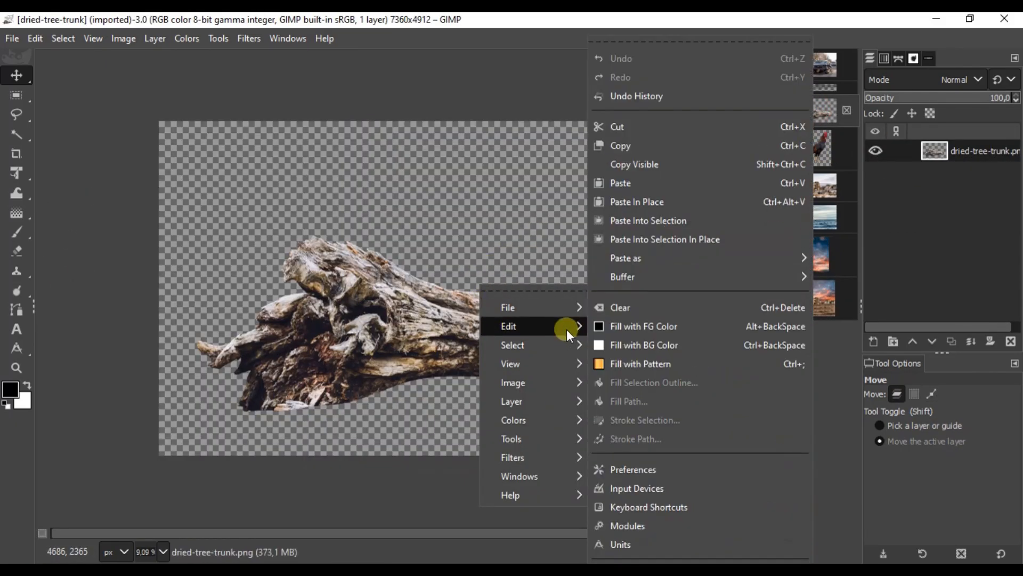
pyautogui.click(653, 174)
# Paste the tree trunk into the flood composition as a new layer and raise it above the Water layer.
pyautogui.click(820, 299)
pyautogui.rightClick(398, 319)
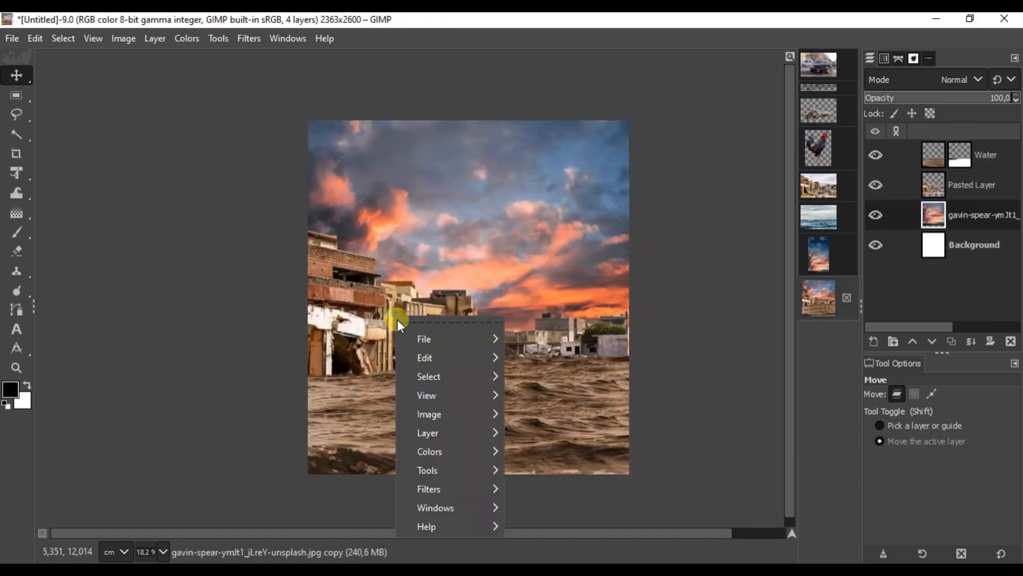
pyautogui.moveTo(426, 357)
pyautogui.click(546, 184)
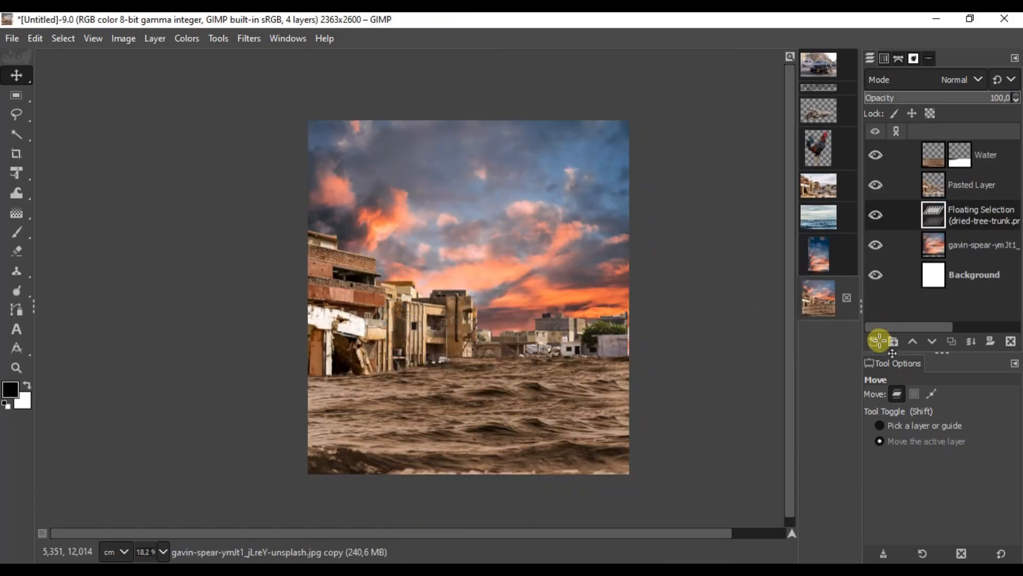
pyautogui.click(876, 341)
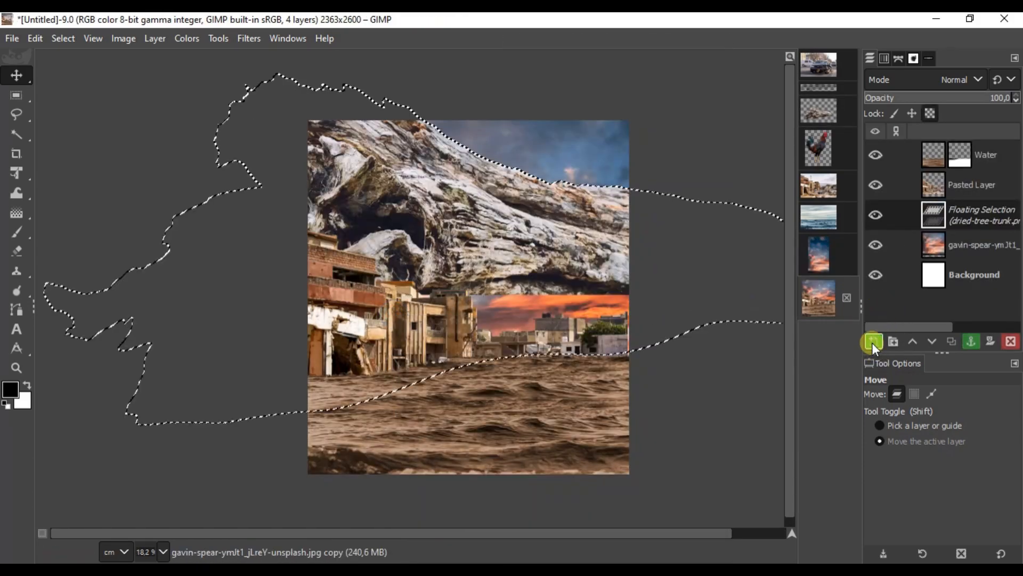
pyautogui.doubleClick(914, 344)
# Scale the trunk layer to about 30%, rotate it about 10° counterclockwise and place it on the water in the image's lower half.
pyautogui.click(16, 172)
pyautogui.click(241, 318)
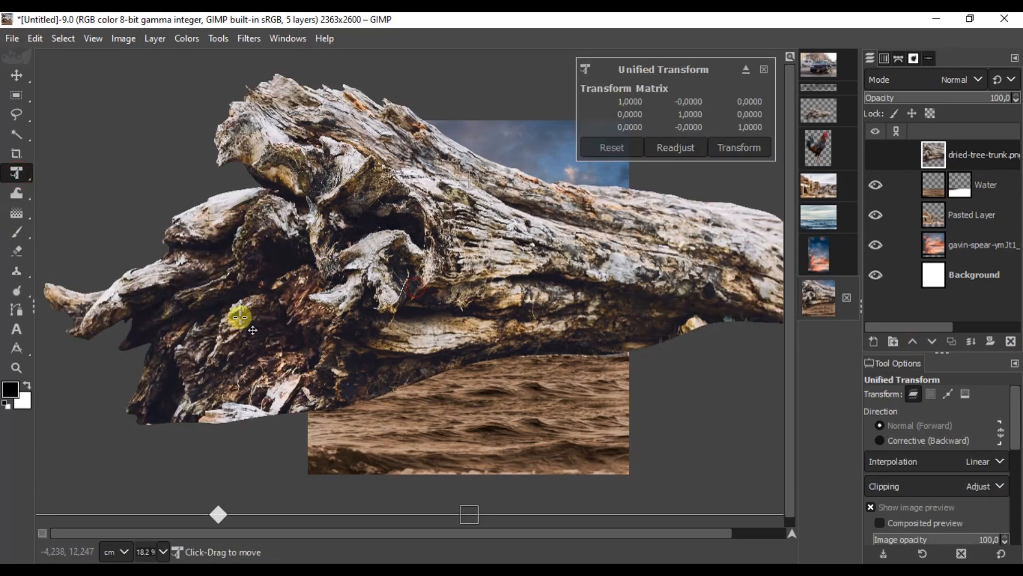
pyautogui.moveTo(462, 504); pyautogui.dragTo(467, 263)
pyautogui.moveTo(501, 205); pyautogui.dragTo(502, 406)
pyautogui.moveTo(705, 464); pyautogui.dragTo(703, 402)
pyautogui.moveTo(740, 447); pyautogui.dragTo(715, 463)
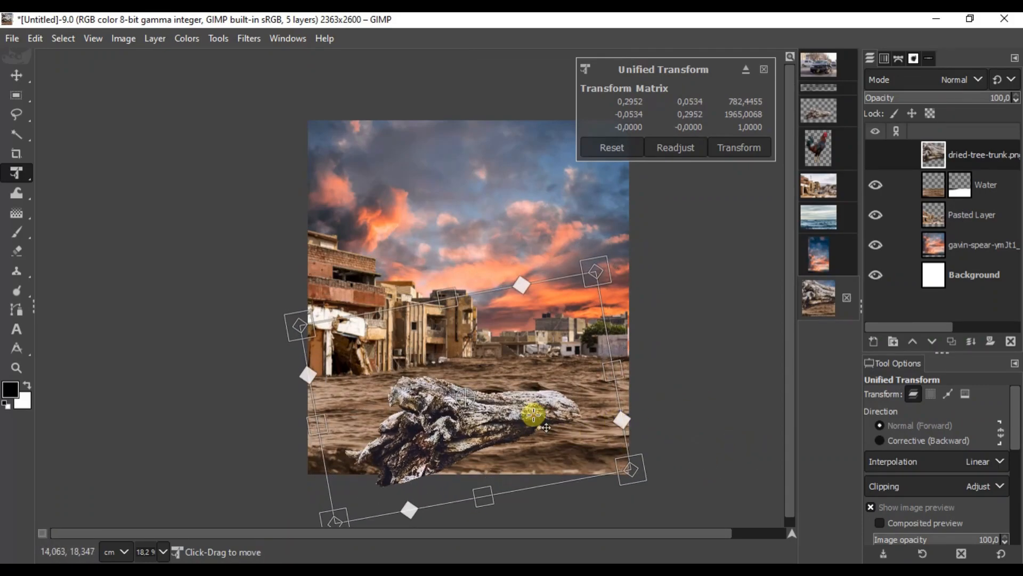
pyautogui.moveTo(534, 415); pyautogui.dragTo(553, 419)
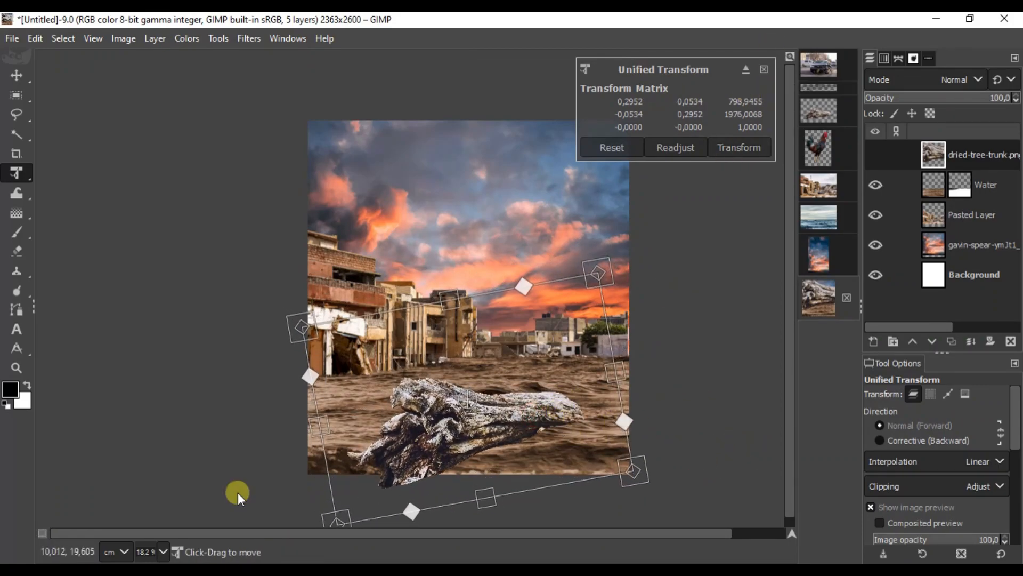
pyautogui.moveTo(527, 352); pyautogui.dragTo(534, 334)
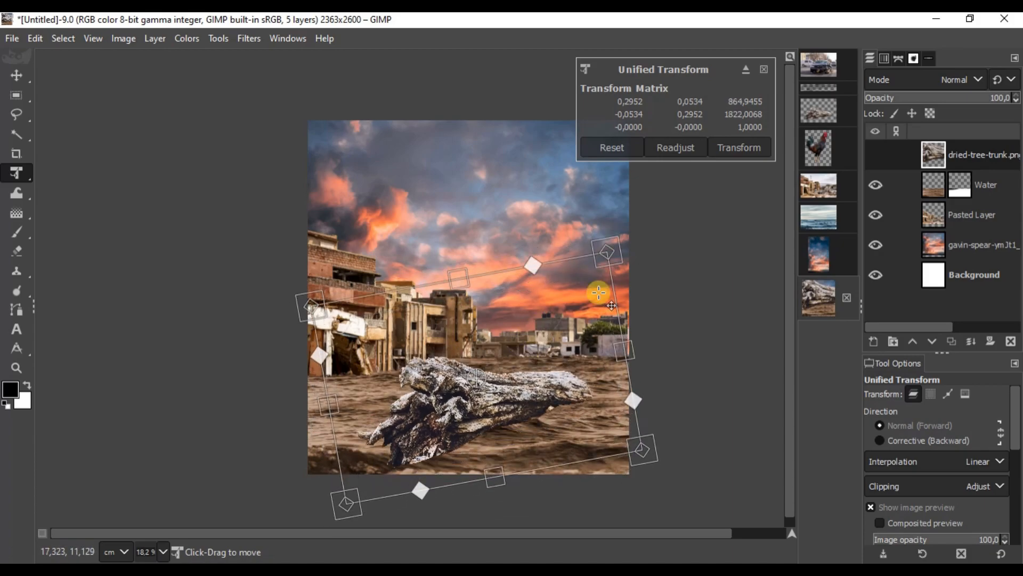
pyautogui.click(753, 147)
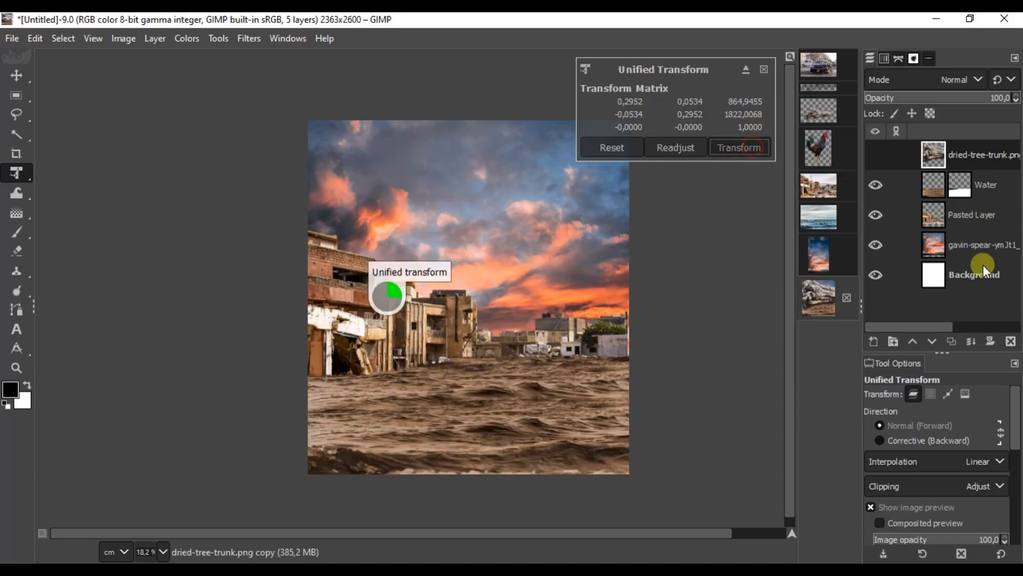
# Add a layer mask to the trunk layer and darken the trunk with exposure -0.872 and black level about 0.008.
pyautogui.click(990, 335)
pyautogui.click(914, 460)
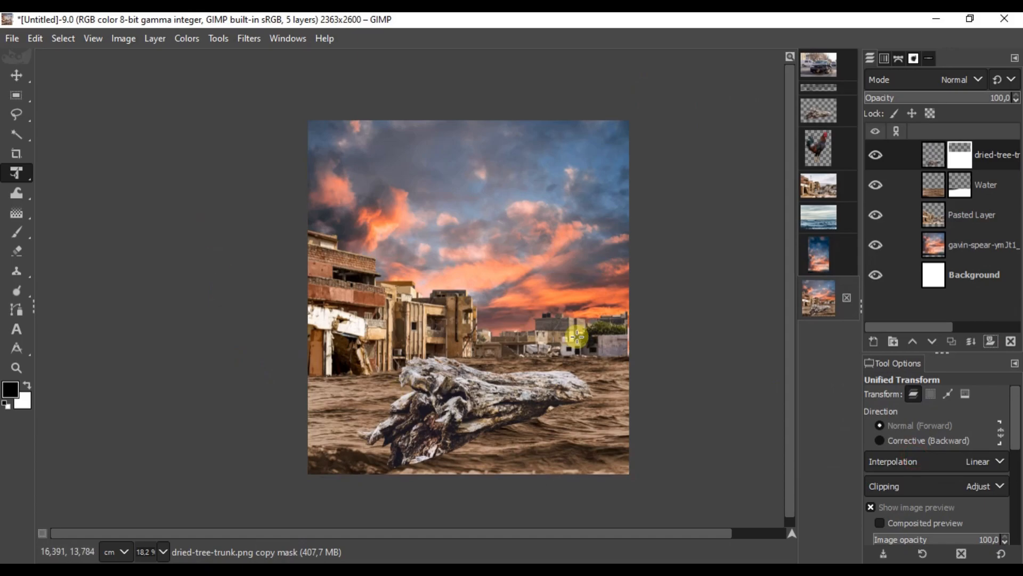
pyautogui.click(188, 39)
pyautogui.click(226, 153)
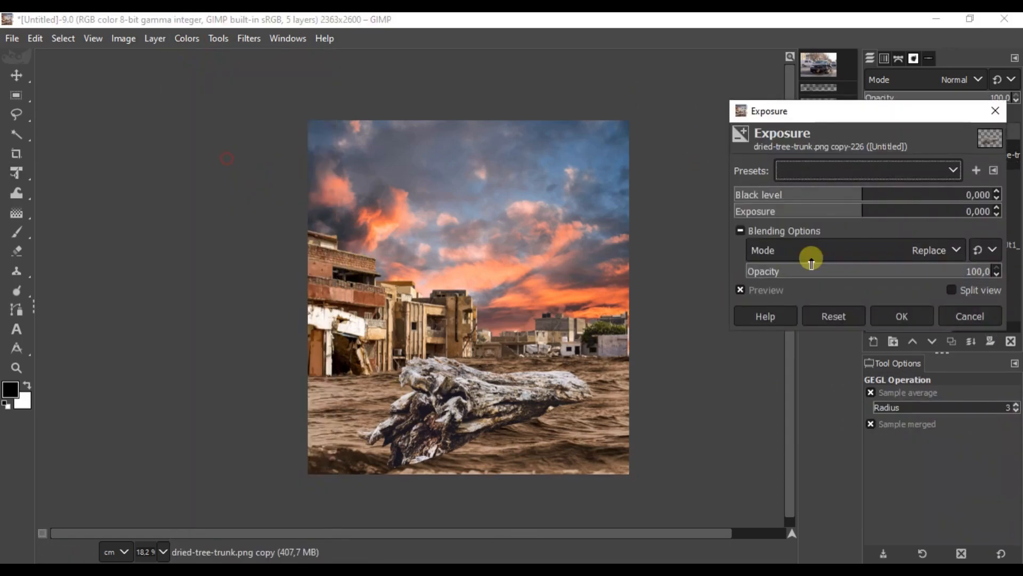
pyautogui.click(854, 209)
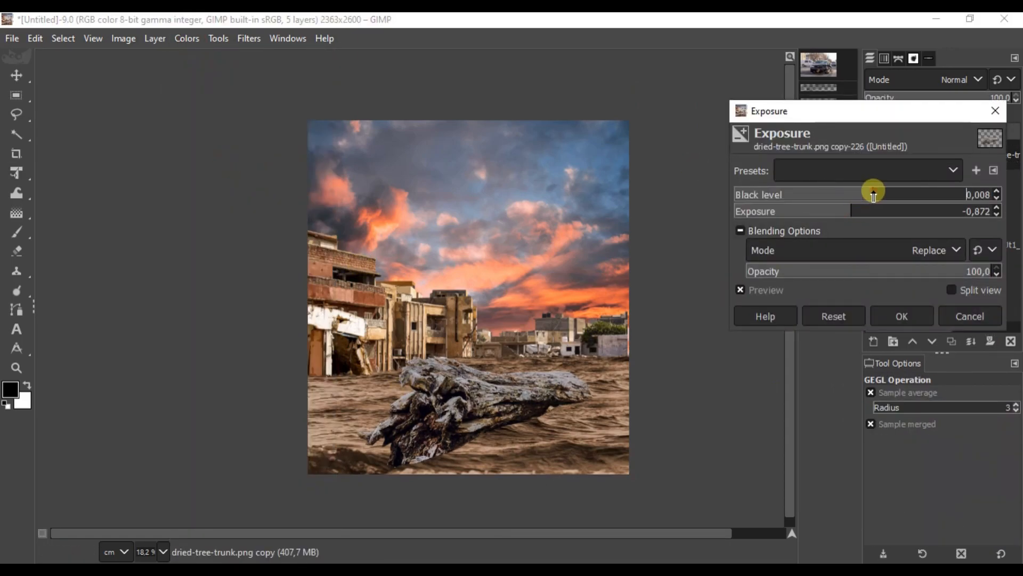
pyautogui.click(891, 319)
# Sharpen the trunk layer with the Sharpen (Unsharp Mask) filter.
pyautogui.scroll(2, 470, 426)
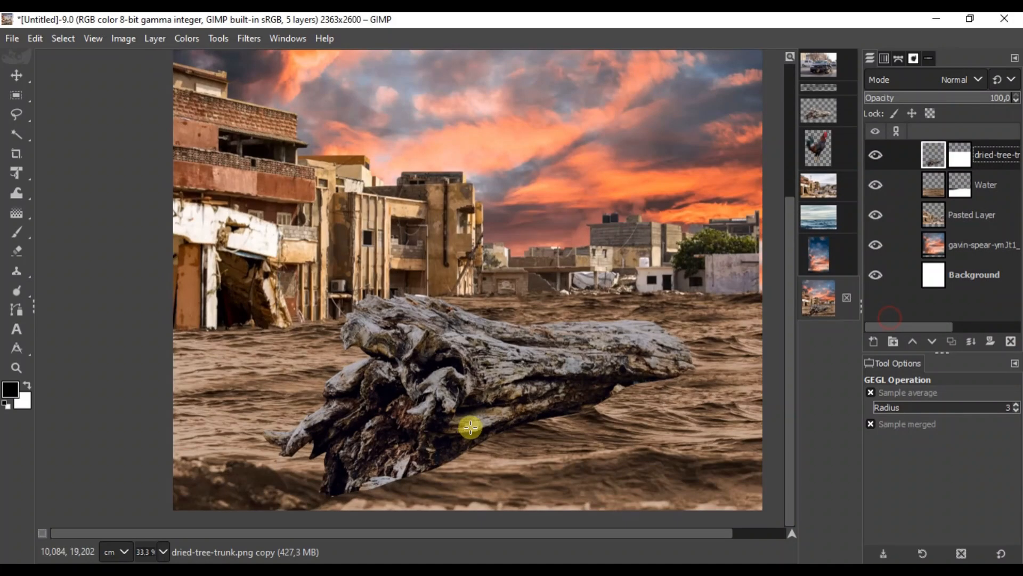
pyautogui.click(255, 44)
pyautogui.moveTo(384, 165)
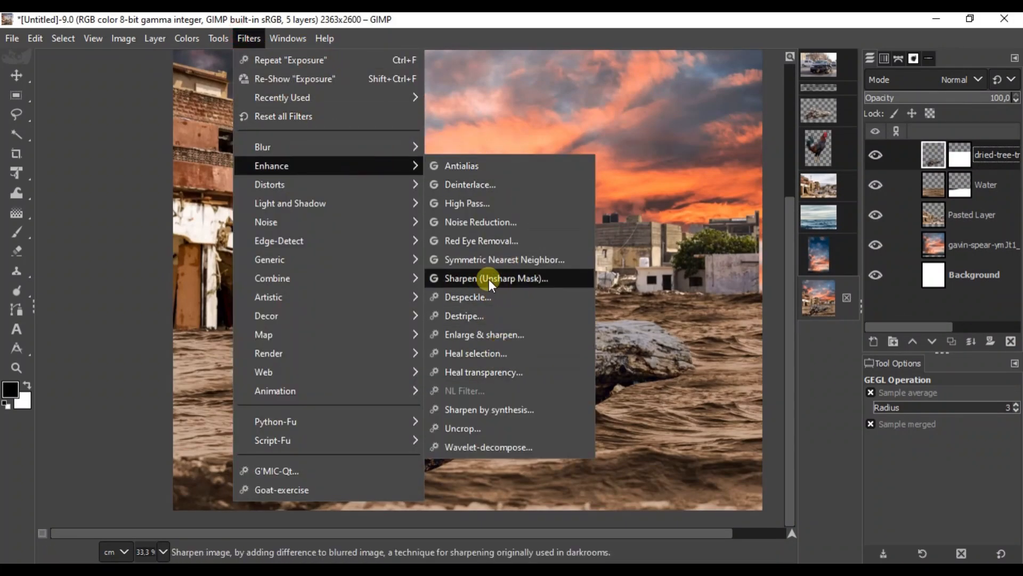
pyautogui.click(490, 281)
pyautogui.click(945, 356)
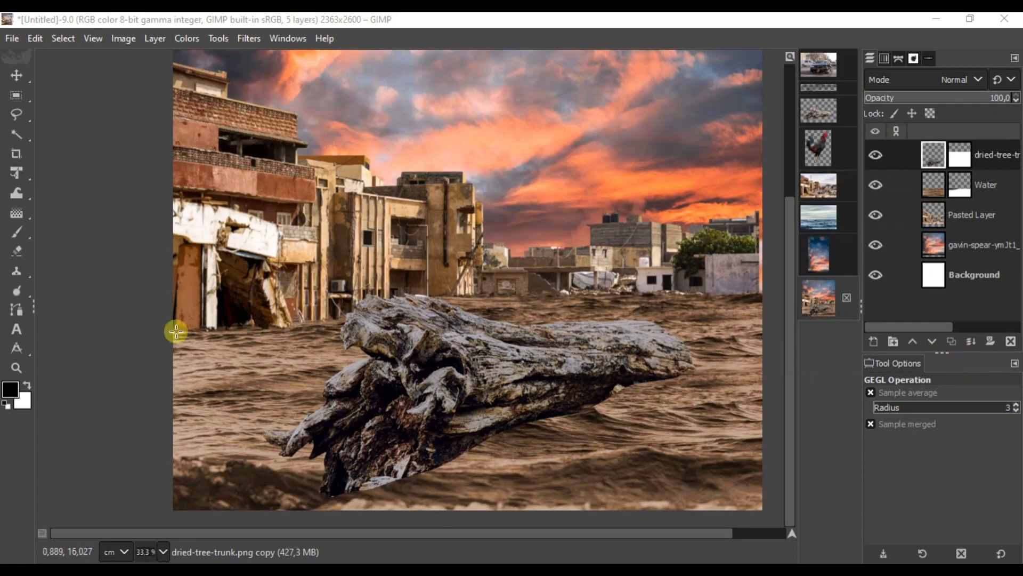
# Paint black on the trunk's mask along its underside with the Acrylic 01 brush at size 180, sinking it into the water.
pyautogui.click(19, 234)
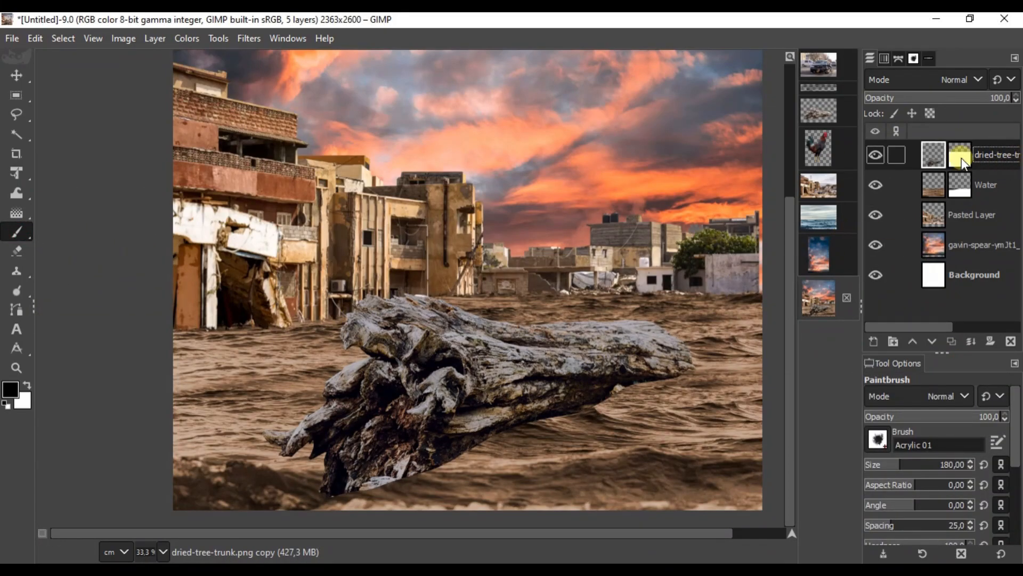
pyautogui.scroll(3, 596, 449)
pyautogui.moveTo(604, 426)
pyautogui.mouseDown()
pyautogui.moveTo(656, 336)
pyautogui.moveTo(241, 423)
pyautogui.mouseUp()
pyautogui.hscroll(-3, 241, 423)
pyautogui.moveTo(512, 304); pyautogui.dragTo(346, 364)
pyautogui.hscroll(-3, 346, 364)
pyautogui.moveTo(501, 394)
pyautogui.mouseDown()
pyautogui.moveTo(102, 405)
pyautogui.moveTo(274, 404)
pyautogui.moveTo(472, 293)
pyautogui.moveTo(205, 366)
pyautogui.mouseUp()
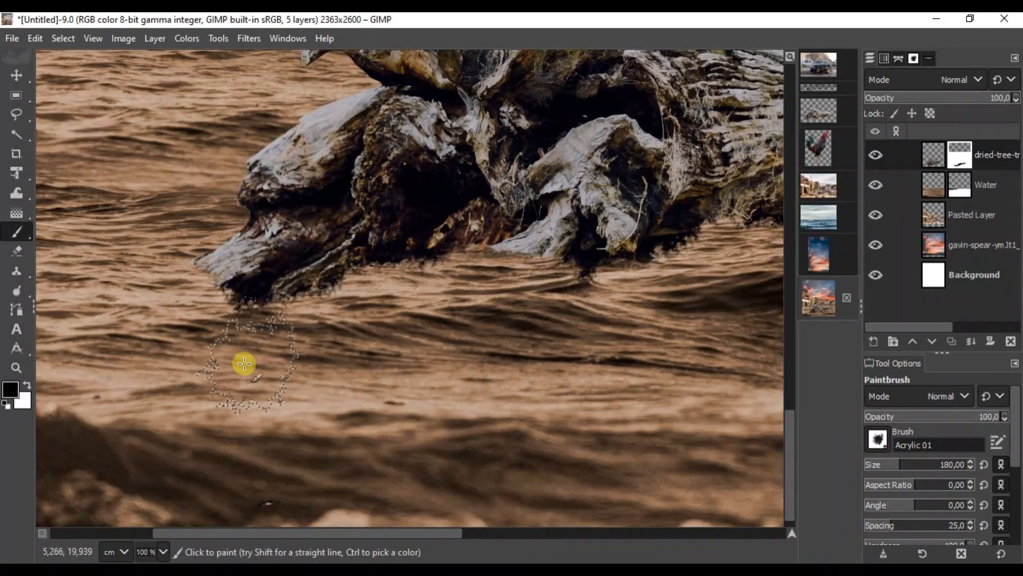
pyautogui.scroll(-4, 235, 326)
pyautogui.scroll(2, 315, 450)
pyautogui.scroll(1, 498, 449)
pyautogui.scroll(1, 290, 372)
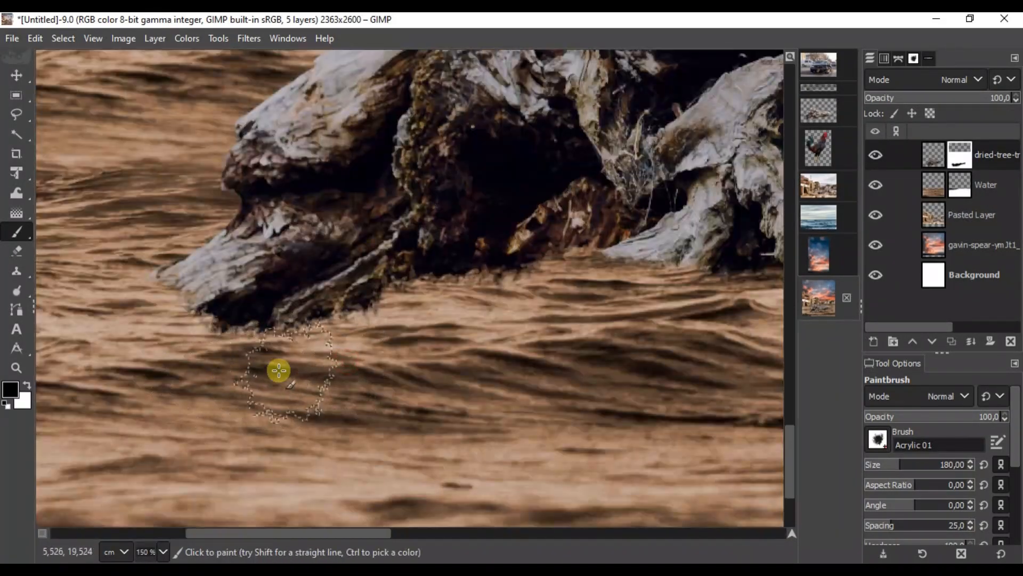
pyautogui.scroll(1, 311, 356)
pyautogui.moveTo(341, 352); pyautogui.dragTo(206, 375)
pyautogui.scroll(-5, 206, 375)
pyautogui.scroll(5, 511, 421)
pyautogui.moveTo(674, 281)
pyautogui.mouseDown()
pyautogui.moveTo(569, 284)
pyautogui.moveTo(218, 336)
pyautogui.moveTo(624, 277)
pyautogui.mouseUp()
pyautogui.scroll(-1, 605, 283)
pyautogui.scroll(-3, 331, 405)
pyautogui.scroll(3, 297, 338)
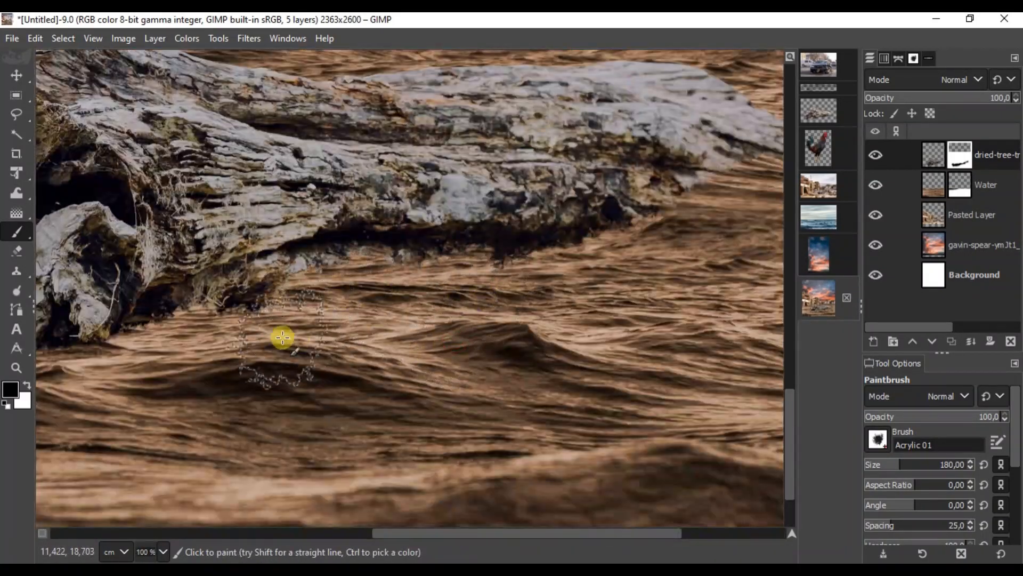
pyautogui.scroll(-4, 489, 295)
pyautogui.scroll(-1, 304, 297)
# Increase the trunk layer's contrast with an S-shaped value curve, including a shadow point at input 65, output 60.
pyautogui.click(17, 74)
pyautogui.scroll(2, 406, 351)
pyautogui.click(186, 38)
pyautogui.click(205, 221)
pyautogui.moveTo(858, 270)
pyautogui.mouseDown()
pyautogui.moveTo(857, 302)
pyautogui.moveTo(846, 258)
pyautogui.mouseUp()
pyautogui.click(852, 519)
pyautogui.click(934, 155)
pyautogui.click(187, 38)
pyautogui.click(207, 229)
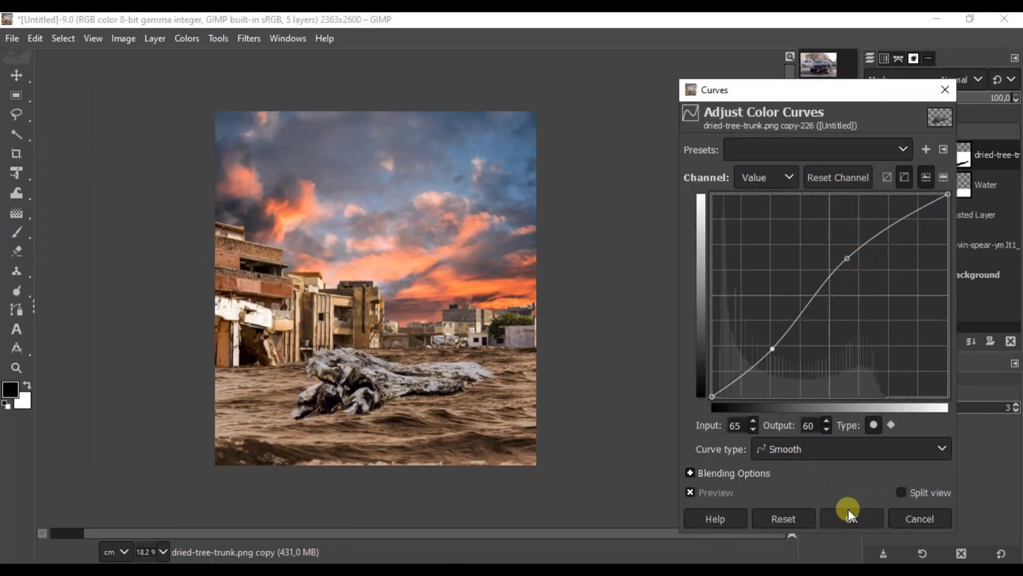
pyautogui.click(852, 518)
# Raise the trunk's black level slightly with an Exposure adjustment.
pyautogui.scroll(3, 366, 399)
pyautogui.click(187, 39)
pyautogui.click(213, 153)
pyautogui.click(995, 197)
pyautogui.click(903, 317)
pyautogui.scroll(-2, 511, 346)
# Scale the ruined-buildings layer to about 101% so it covers the gap at the image's right edge.
pyautogui.click(934, 184)
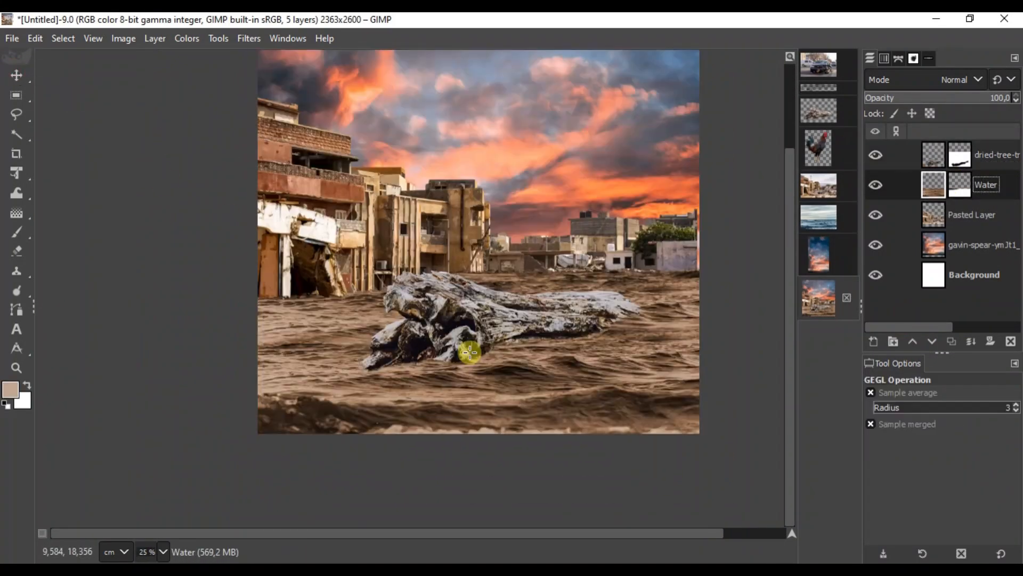
pyautogui.scroll(-1, 470, 352)
pyautogui.scroll(1, 478, 359)
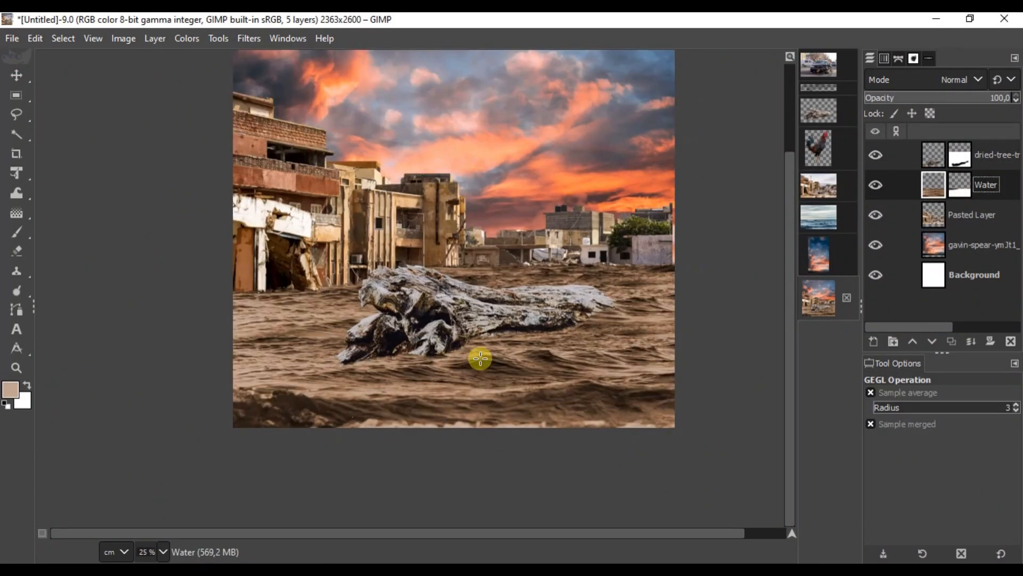
pyautogui.click(926, 230)
pyautogui.click(39, 181)
pyautogui.click(277, 221)
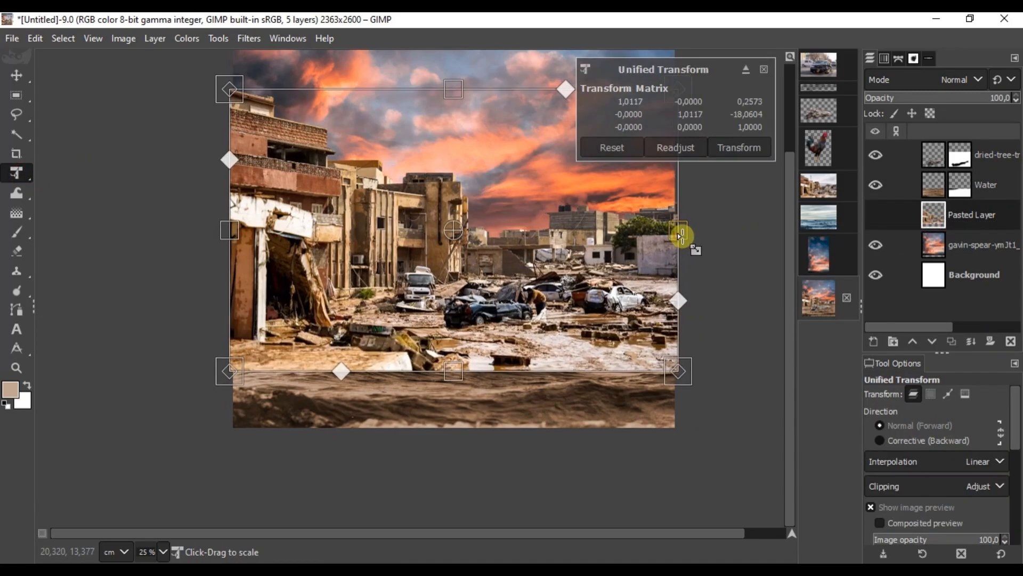
pyautogui.click(735, 145)
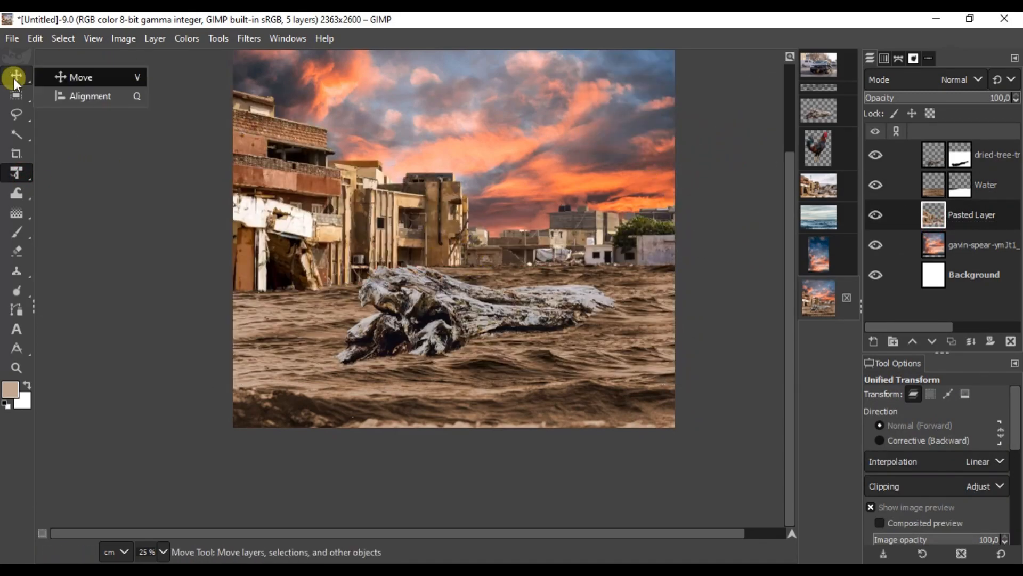
# Move the tree trunk layer slightly left and down on the water, and inspect its waterline up close.
pyautogui.click(15, 76)
pyautogui.scroll(-1, 479, 285)
pyautogui.click(915, 160)
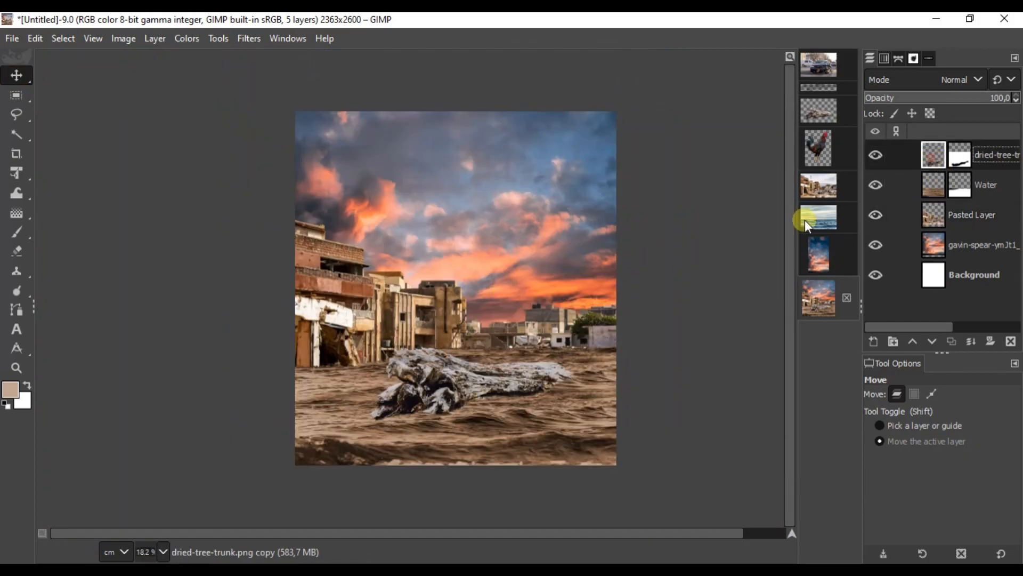
pyautogui.moveTo(453, 397); pyautogui.dragTo(450, 404)
pyautogui.moveTo(448, 413); pyautogui.dragTo(451, 403)
pyautogui.keyDown('ctrl'); pyautogui.scroll(4, 479, 411); pyautogui.keyUp('ctrl')
pyautogui.keyDown('ctrl'); pyautogui.scroll(-3, 479, 410); pyautogui.keyUp('ctrl')
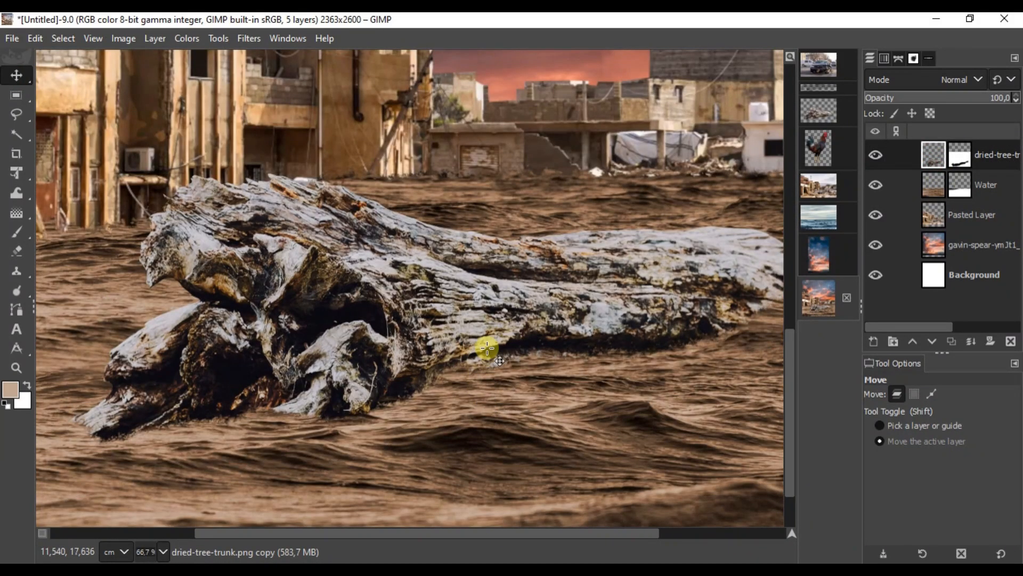
pyautogui.keyDown('ctrl'); pyautogui.scroll(-1, 472, 374); pyautogui.keyUp('ctrl')
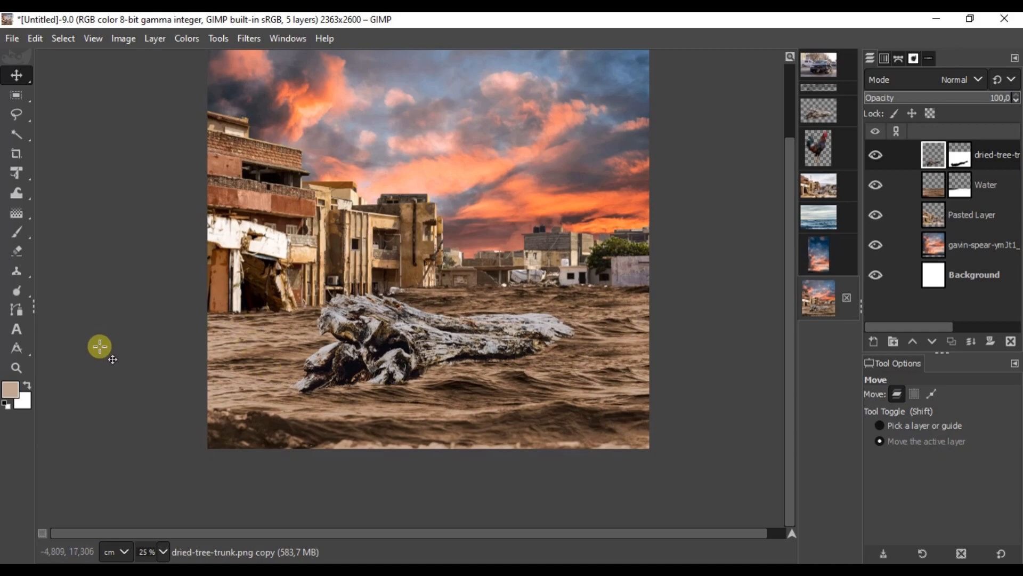
# Copy the cut-out rooster layer from its source image.
pyautogui.click(818, 148)
pyautogui.rightClick(512, 219)
pyautogui.moveTo(546, 256)
pyautogui.click(738, 149)
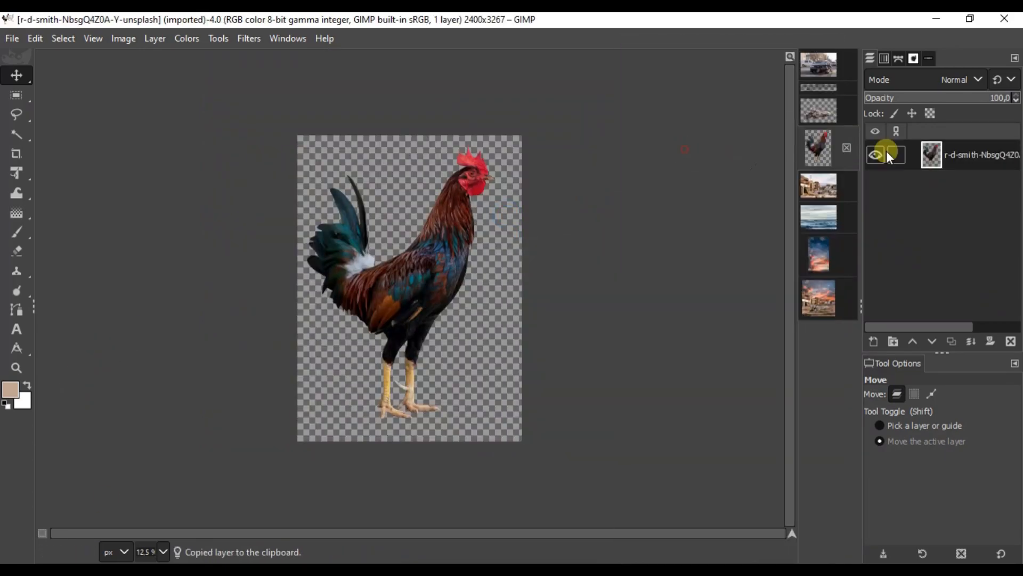
# Paste the copied rooster into the flood composite as a new layer above the tree trunk.
pyautogui.click(823, 298)
pyautogui.rightClick(434, 288)
pyautogui.moveTo(469, 317)
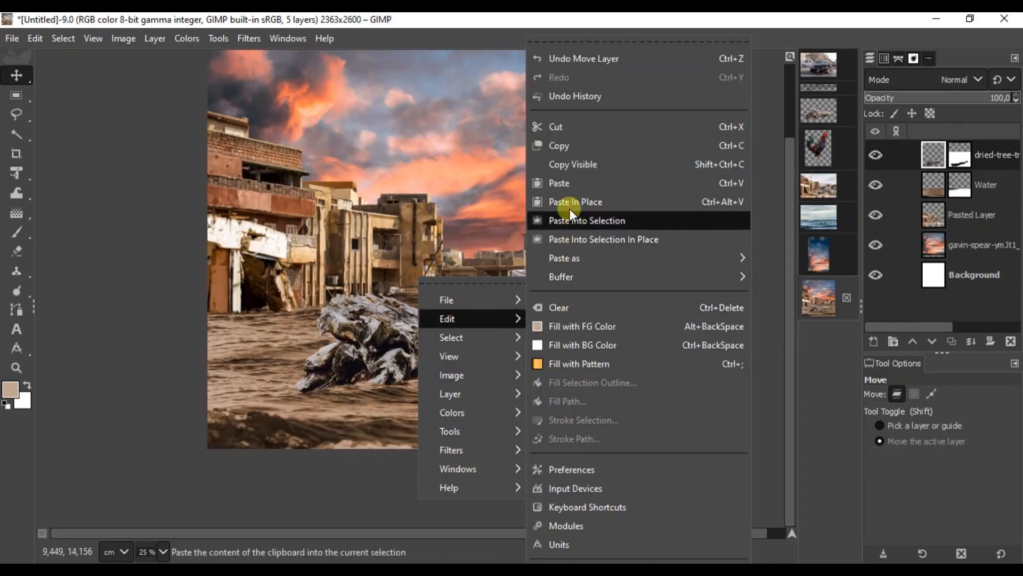
pyautogui.click(581, 222)
pyautogui.click(873, 341)
# Scale the rooster layer to about 33% with Unified Transform and stand it on top of the tree trunk.
pyautogui.click(16, 173)
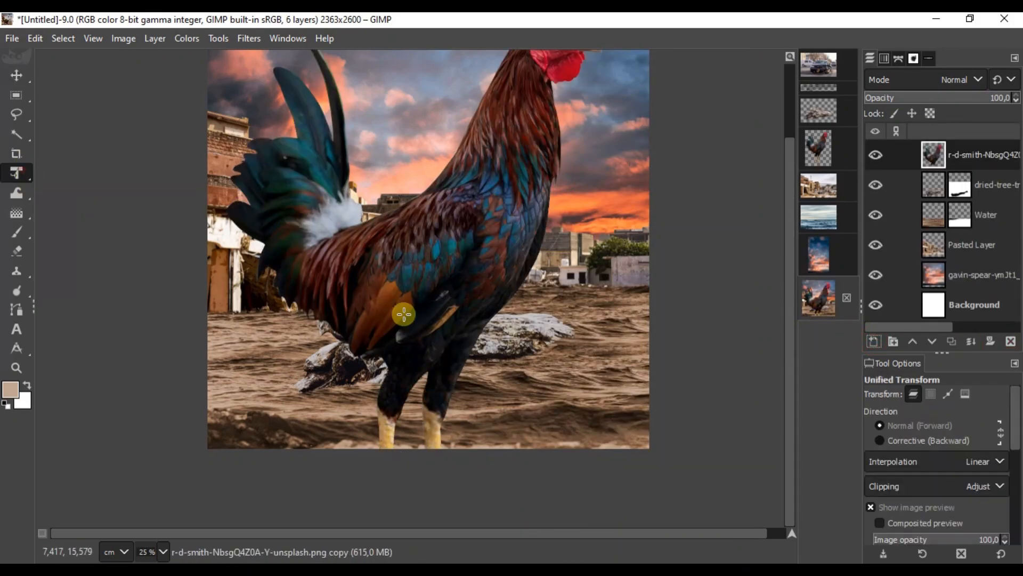
pyautogui.click(472, 324)
pyautogui.moveTo(655, 284); pyautogui.dragTo(438, 294)
pyautogui.scroll(-1, 438, 272)
pyautogui.moveTo(381, 331); pyautogui.dragTo(402, 350)
pyautogui.scroll(2, 395, 398)
pyautogui.scroll(2, 393, 347)
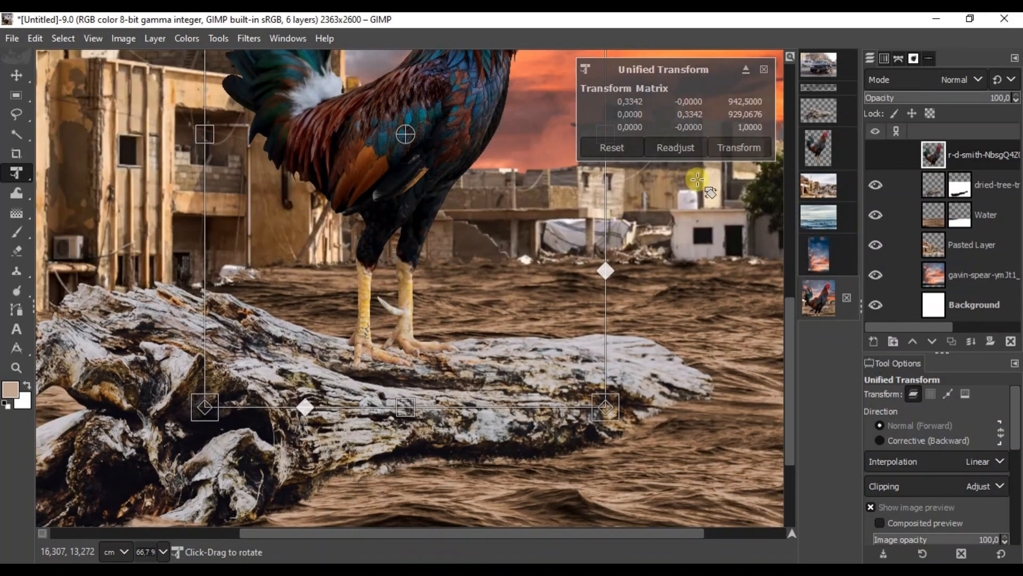
pyautogui.press('Return')
pyautogui.scroll(-3, 383, 298)
pyautogui.scroll(-2, 376, 344)
pyautogui.scroll(2, 376, 343)
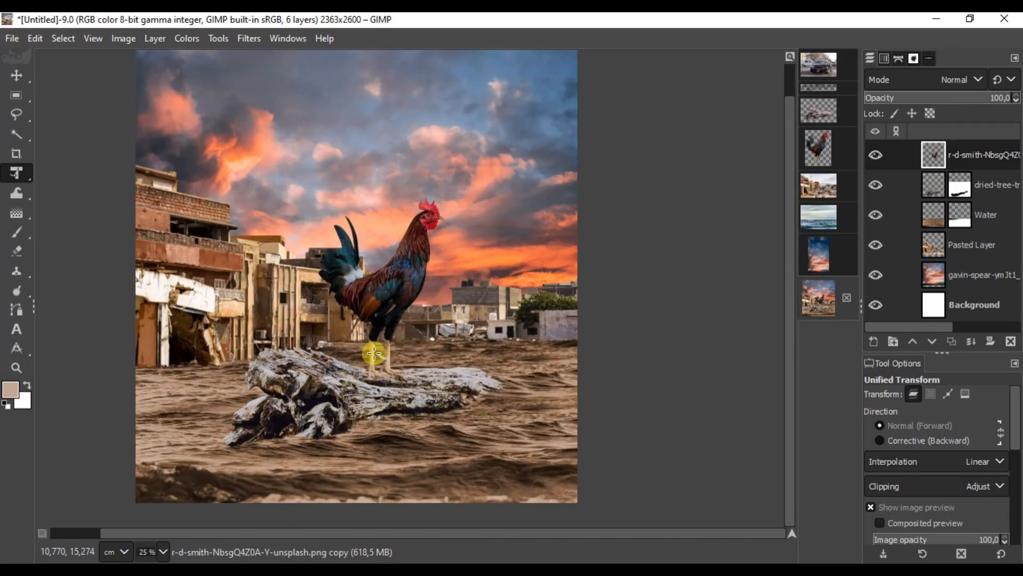
pyautogui.press('m')
pyautogui.scroll(1, 374, 353)
# Paint black on the tree trunk's layer mask with the Acrylic 01 paintbrush along the trunk's lower edge.
pyautogui.click(958, 188)
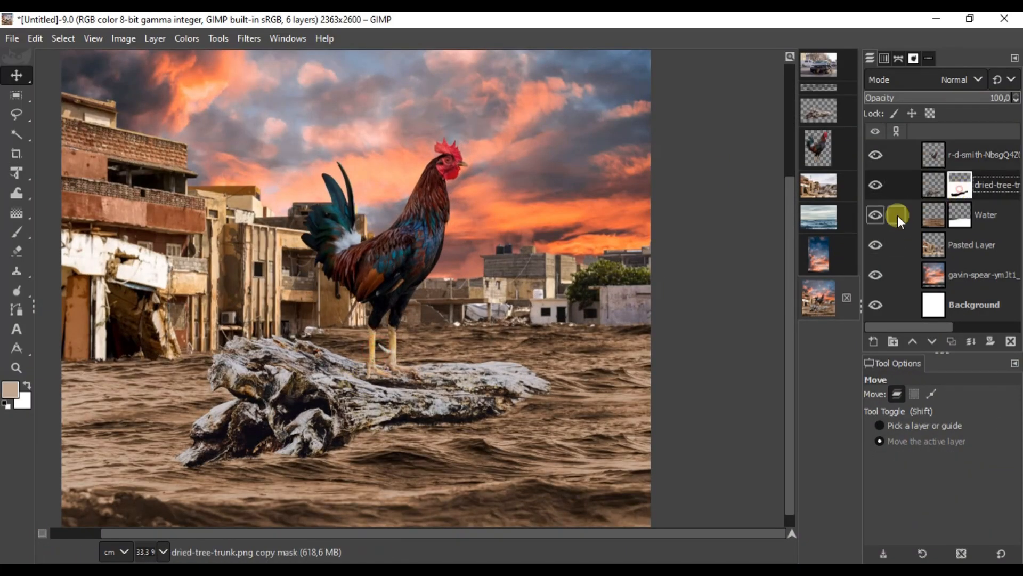
pyautogui.click(24, 241)
pyautogui.click(10, 389)
pyautogui.click(767, 458)
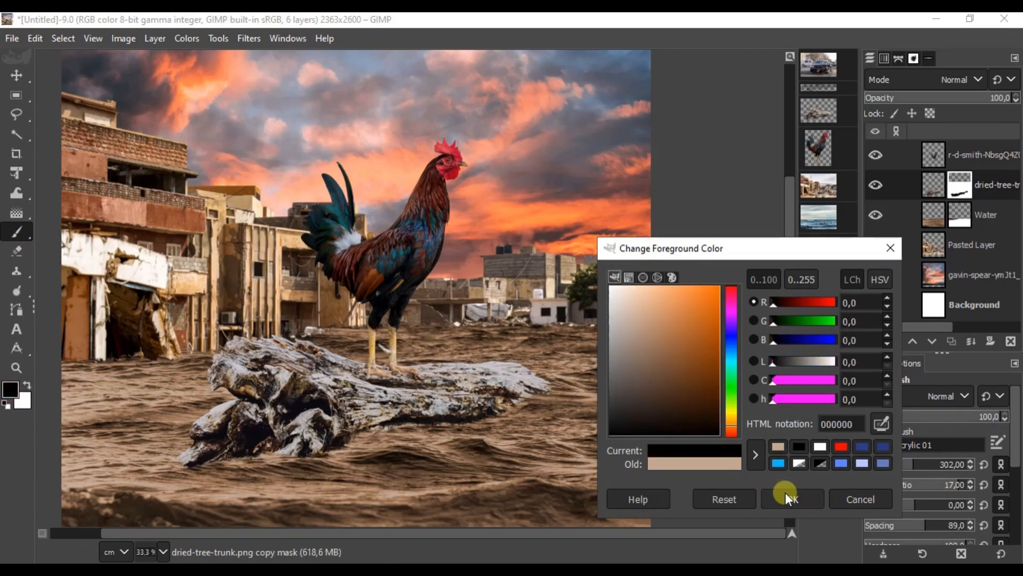
pyautogui.click(788, 498)
pyautogui.scroll(1, 433, 433)
pyautogui.moveTo(342, 430)
pyautogui.mouseDown()
pyautogui.moveTo(250, 430)
pyautogui.moveTo(155, 462)
pyautogui.moveTo(83, 458)
pyautogui.mouseUp()
# Reset the brush's aspect ratio and spacing, and mask out the trunk's lower roots and underside so it sinks into the water.
pyautogui.click(984, 484)
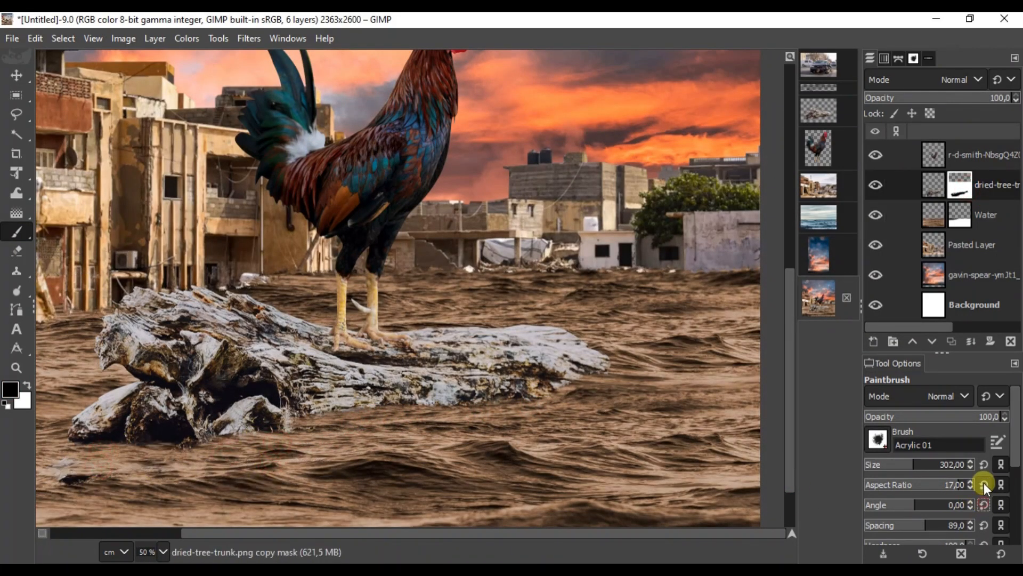
pyautogui.scroll(4, 354, 270)
pyautogui.moveTo(1015, 428); pyautogui.dragTo(1017, 487)
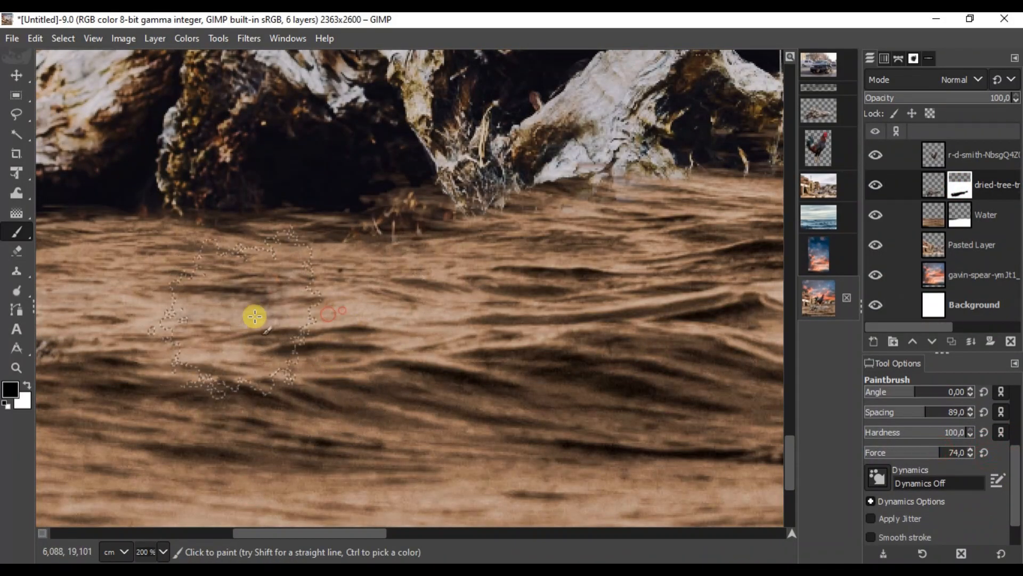
pyautogui.hscroll(-4, 229, 306)
pyautogui.click(984, 412)
pyautogui.scroll(-3, 271, 229)
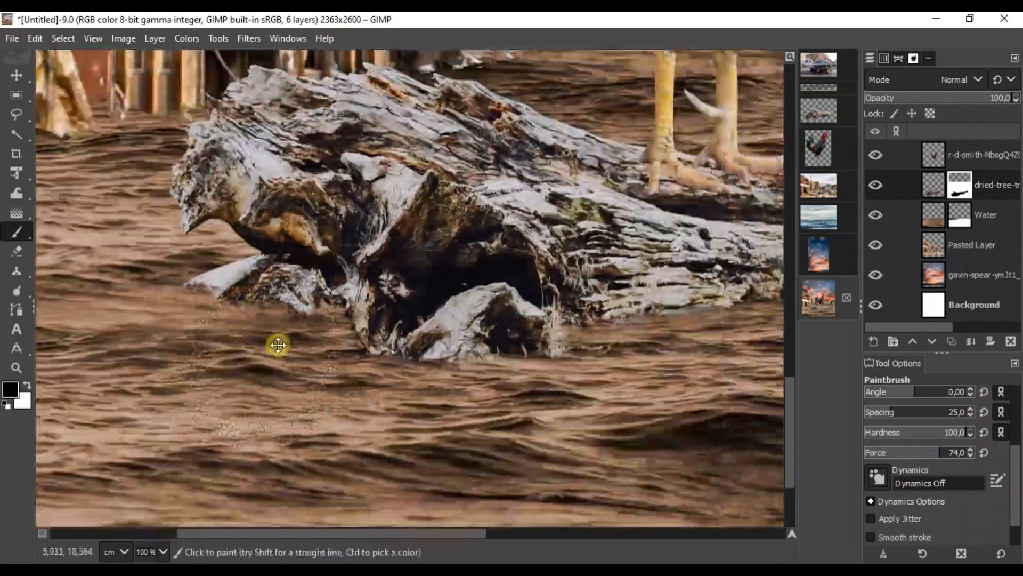
pyautogui.scroll(2, 455, 385)
pyautogui.hscroll(9, 578, 324)
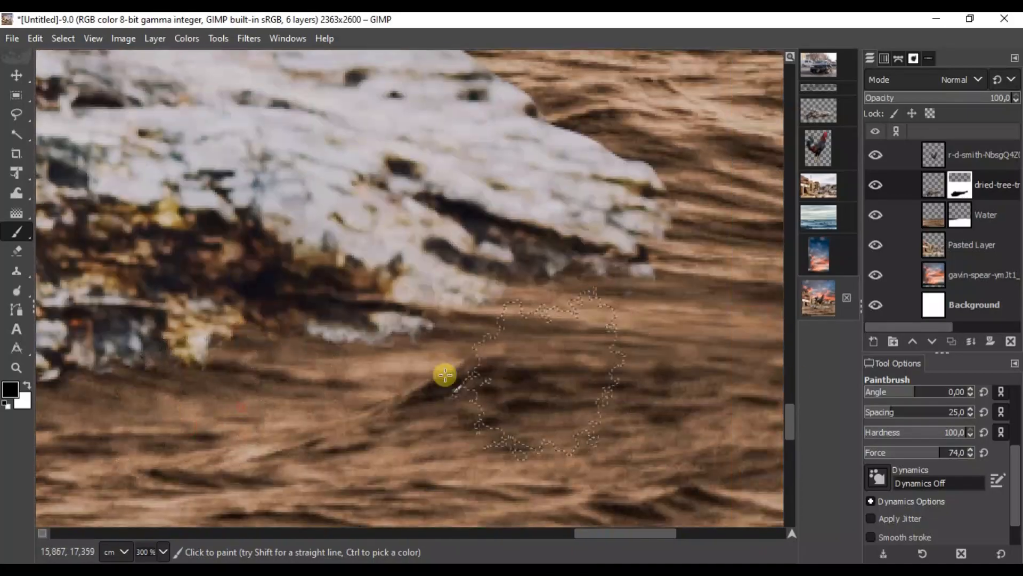
pyautogui.hscroll(-10, 573, 382)
pyautogui.scroll(-3, 480, 349)
pyautogui.scroll(3, 456, 410)
pyautogui.scroll(-2, 288, 267)
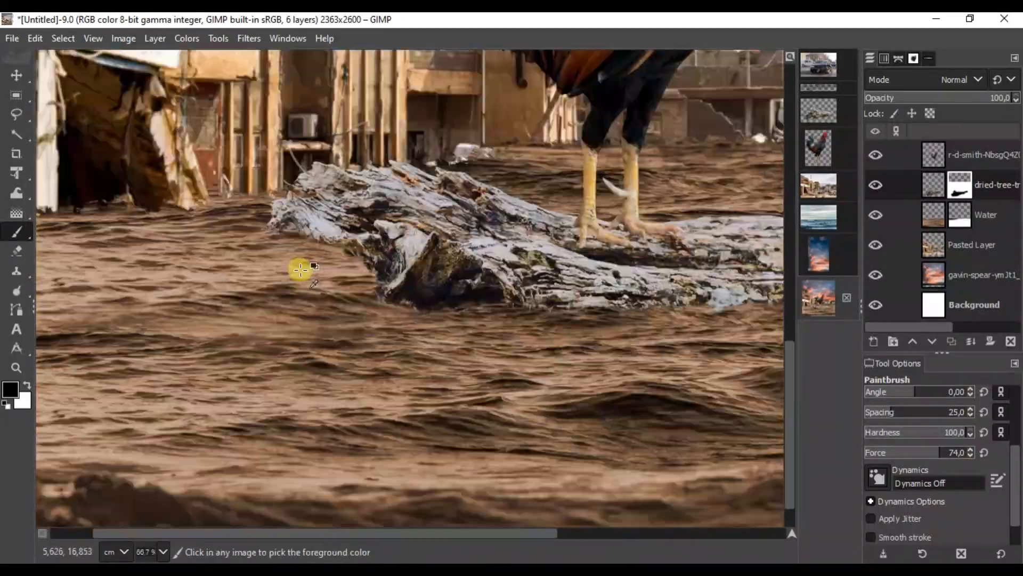
# Paint white on the trunk's mask to bring back parts of its underside along the waterline.
pyautogui.click(27, 385)
pyautogui.scroll(3, 341, 237)
pyautogui.moveTo(432, 297); pyautogui.dragTo(475, 322)
pyautogui.moveTo(629, 352); pyautogui.dragTo(288, 278)
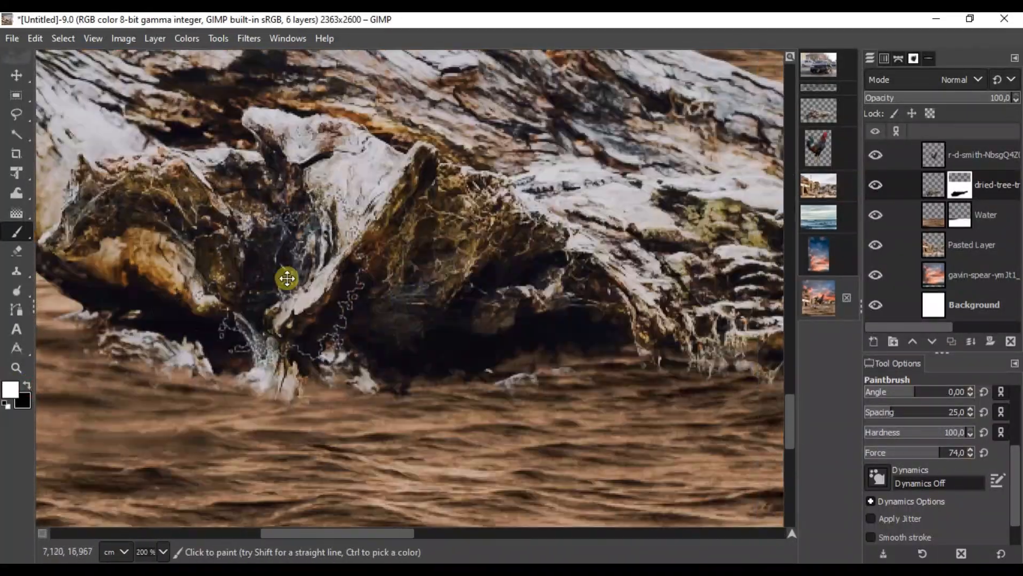
pyautogui.scroll(-6, 330, 309)
pyautogui.click(16, 75)
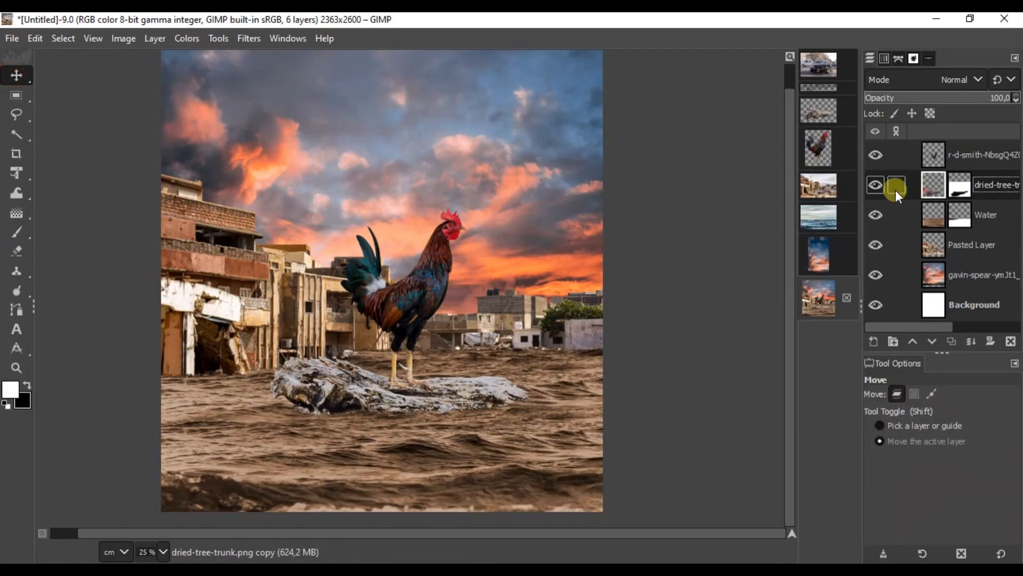
pyautogui.click(187, 38)
pyautogui.click(227, 136)
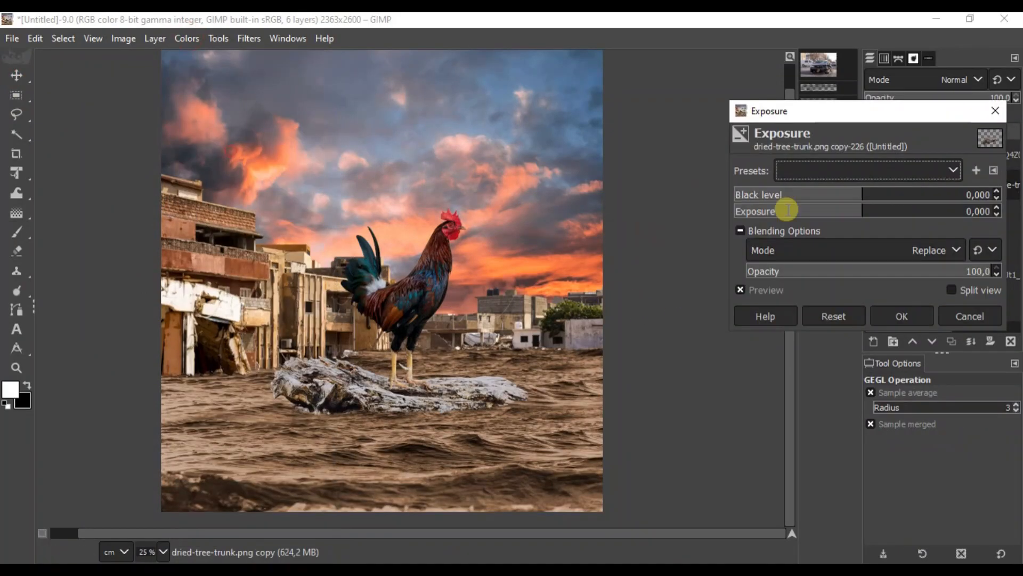
pyautogui.click(852, 210)
pyautogui.click(947, 314)
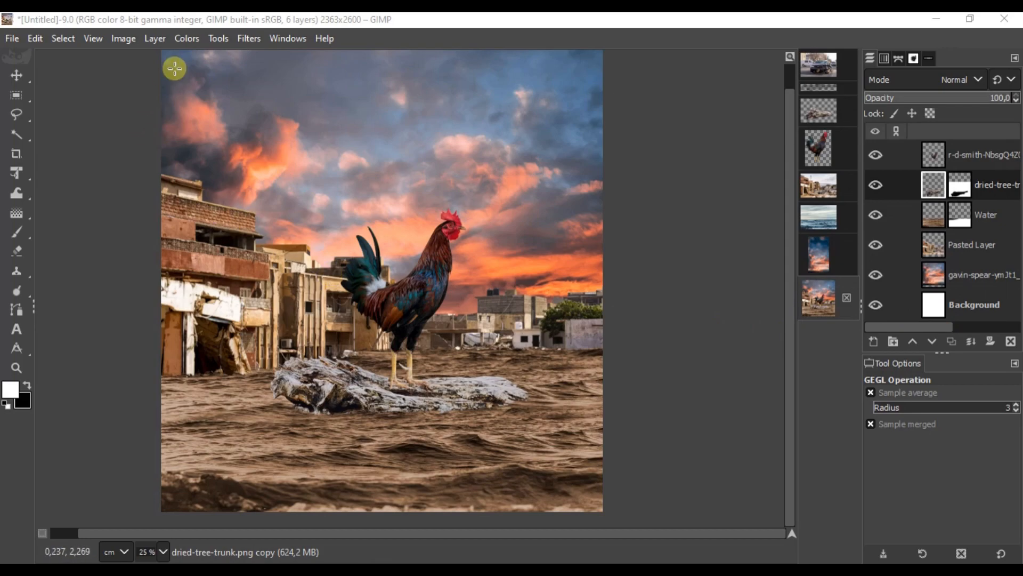
# Darken the tree trunk with a Curves point at input 153, output 114.
pyautogui.click(186, 38)
pyautogui.click(235, 228)
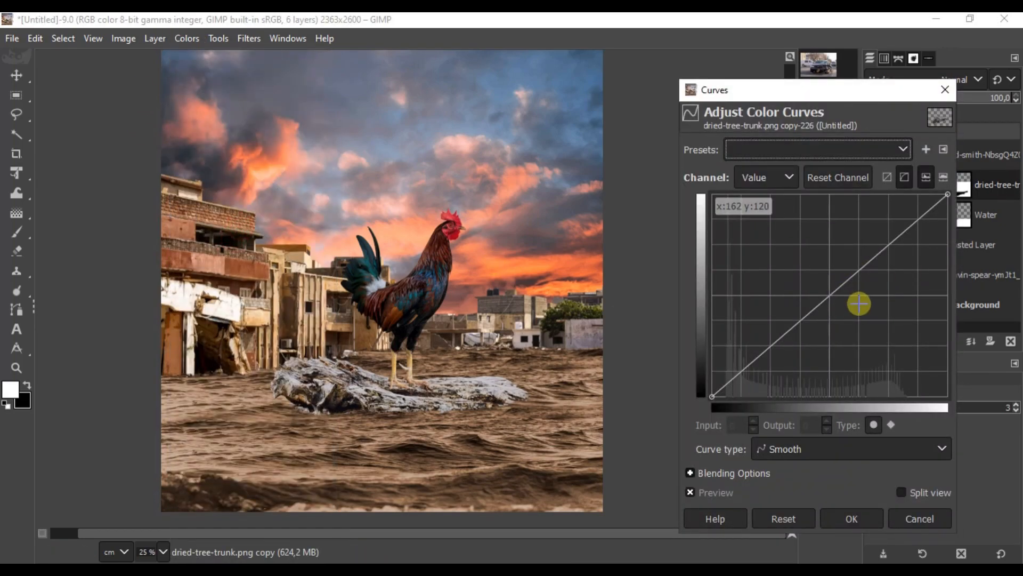
pyautogui.click(854, 308)
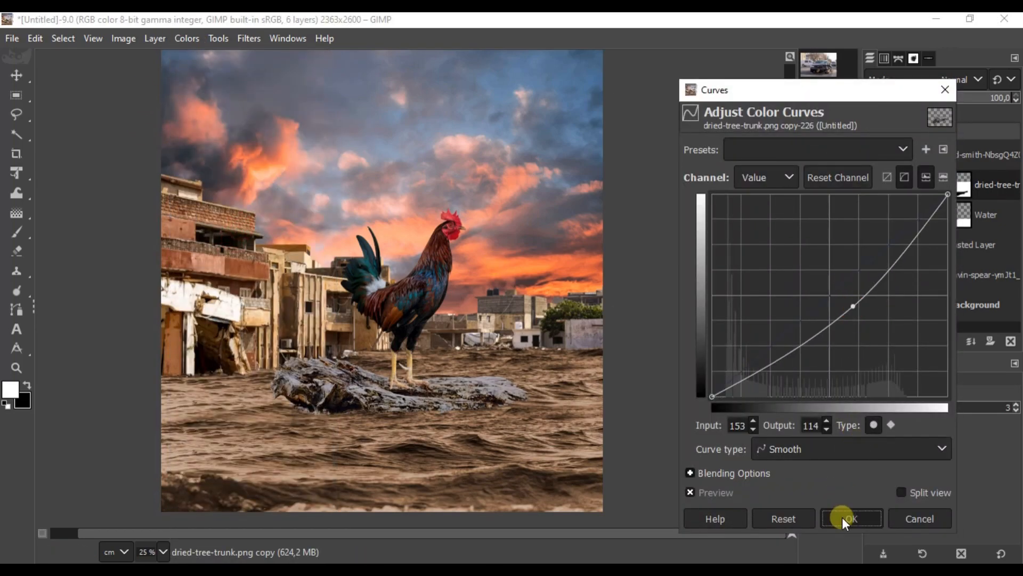
pyautogui.click(847, 519)
pyautogui.click(16, 75)
pyautogui.click(412, 395)
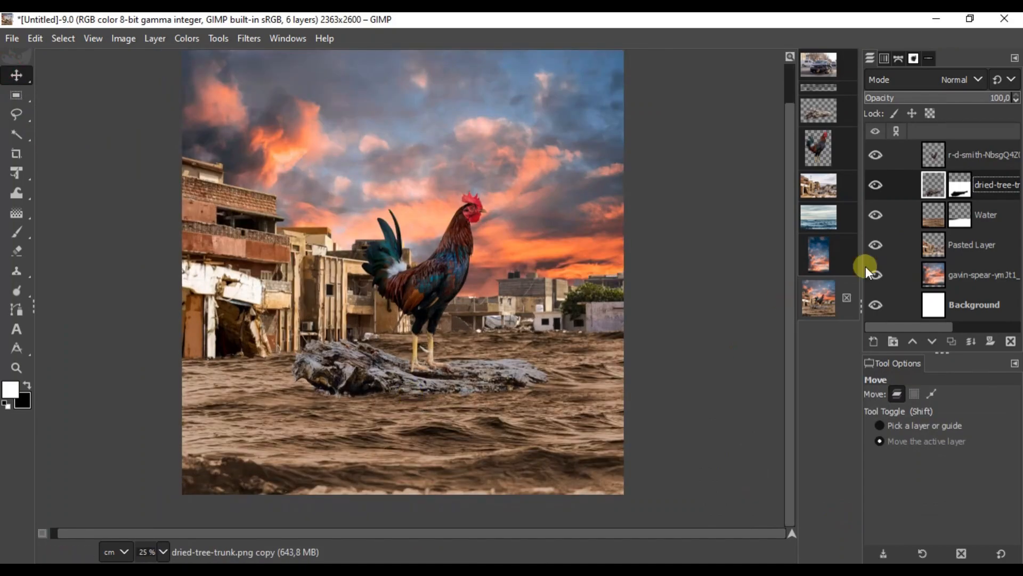
# Darken the rooster layer with a Curves point at input 173, output 136.
pyautogui.click(937, 155)
pyautogui.click(187, 38)
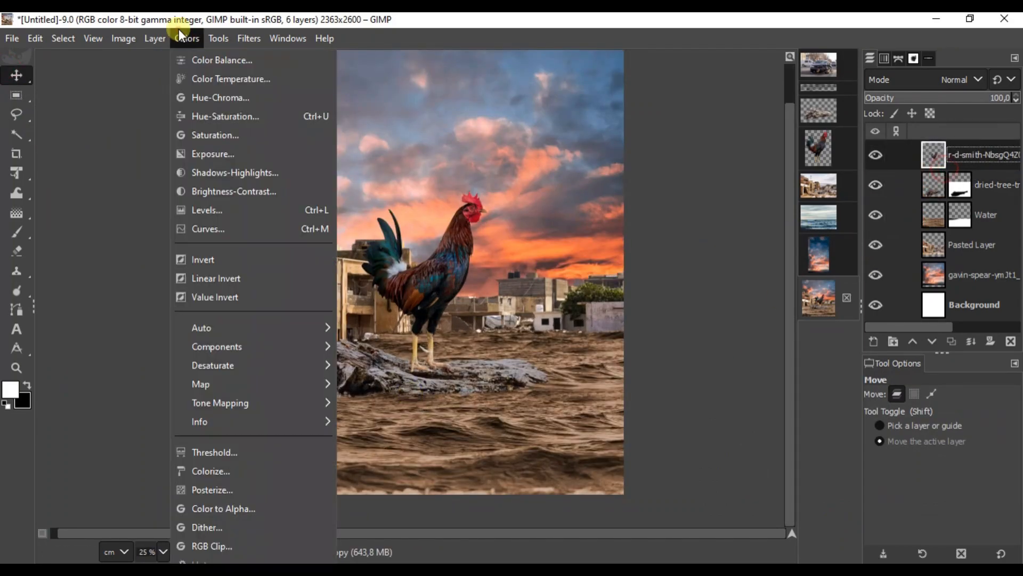
pyautogui.click(237, 229)
pyautogui.click(872, 289)
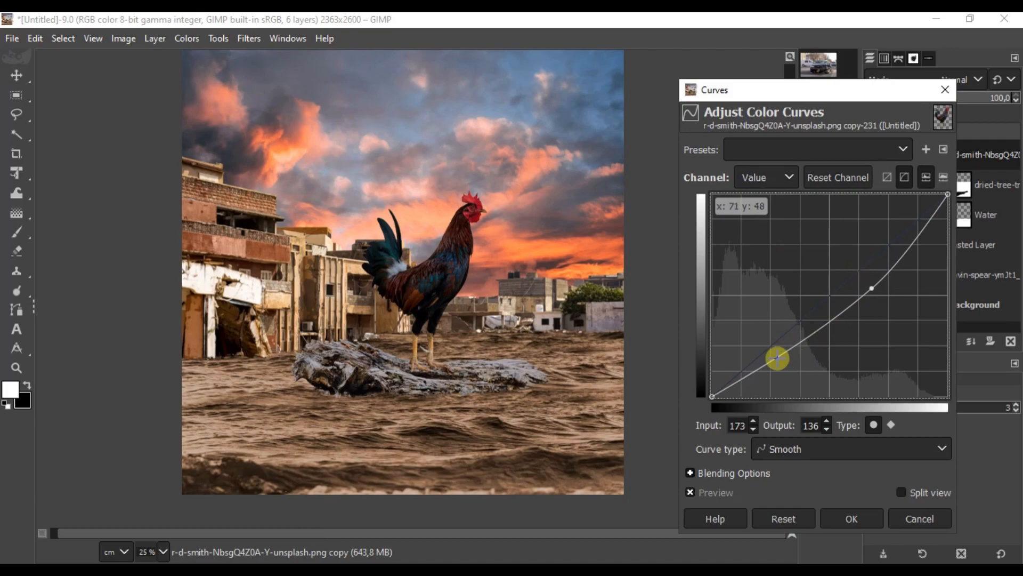
pyautogui.click(852, 519)
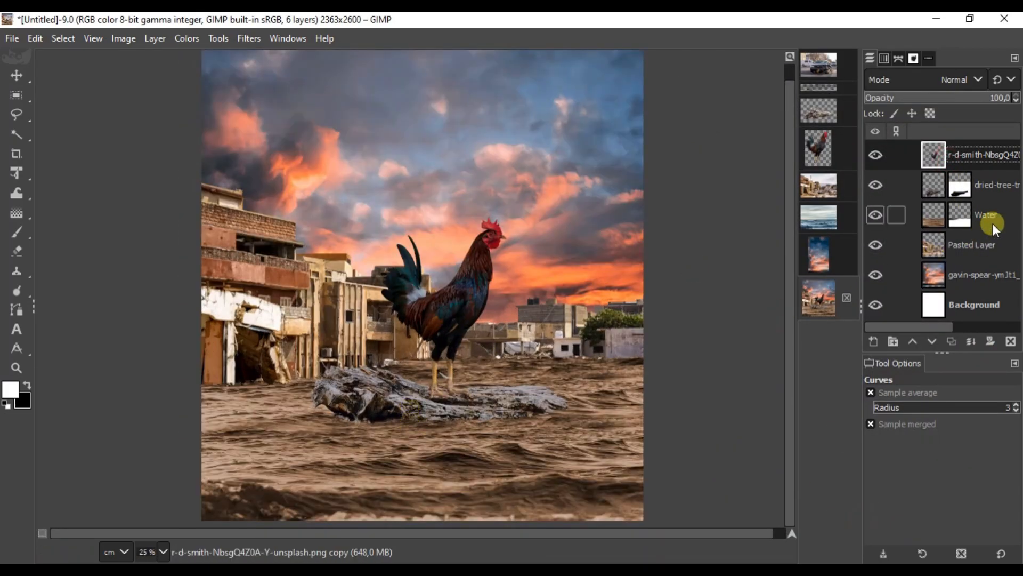
# Apply the tree trunk layer's mask and duplicate the trunk layer.
pyautogui.click(927, 191)
pyautogui.rightClick(928, 192)
pyautogui.click(847, 184)
pyautogui.rightClick(938, 190)
pyautogui.click(853, 340)
pyautogui.rightClick(940, 210)
pyautogui.click(864, 340)
pyautogui.click(940, 190)
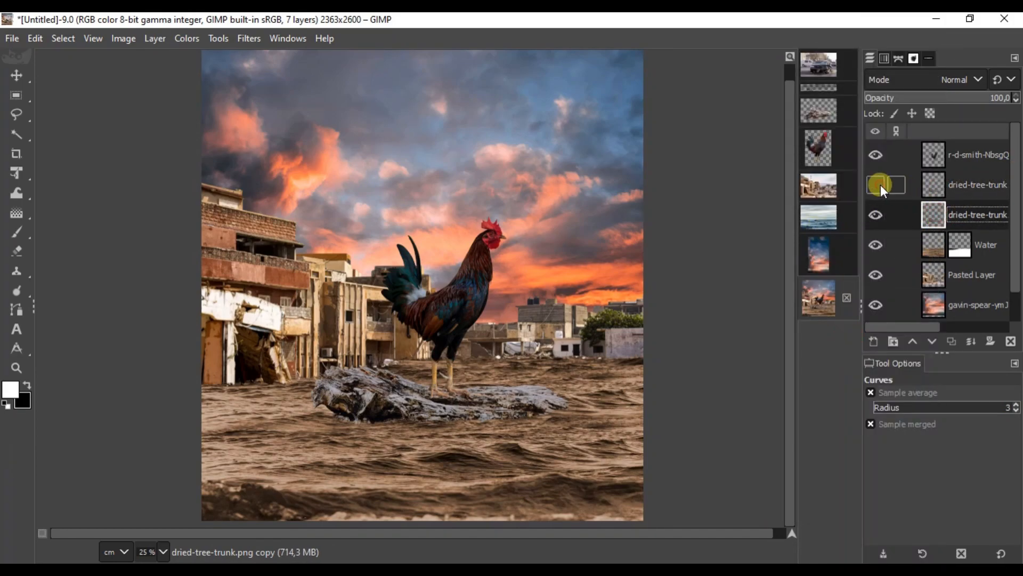
# Darken the upper trunk copy with an Exposure adjustment of about -3.721.
pyautogui.hotkey('alt', 'c')
pyautogui.click(213, 153)
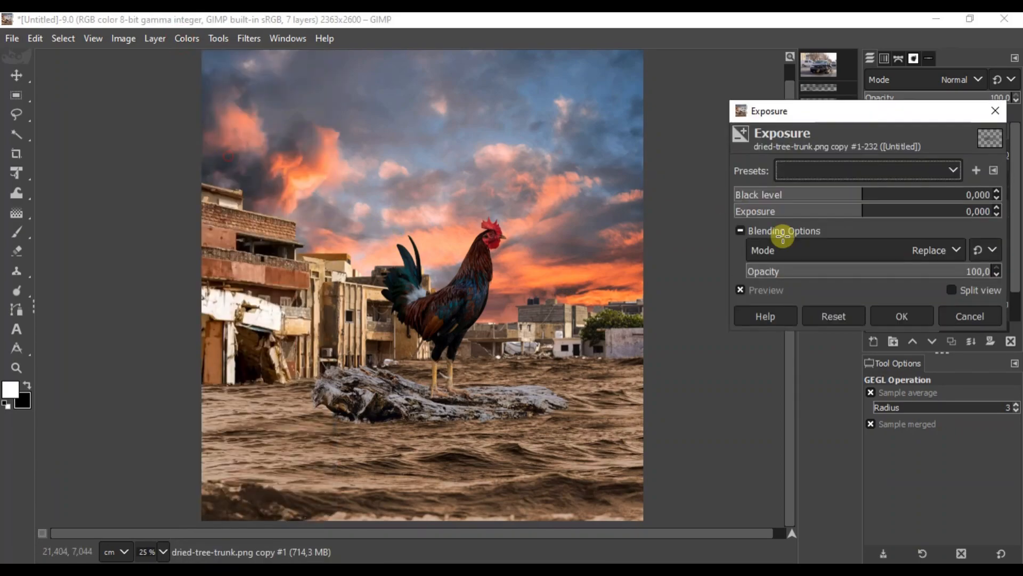
pyautogui.moveTo(822, 211); pyautogui.dragTo(809, 212)
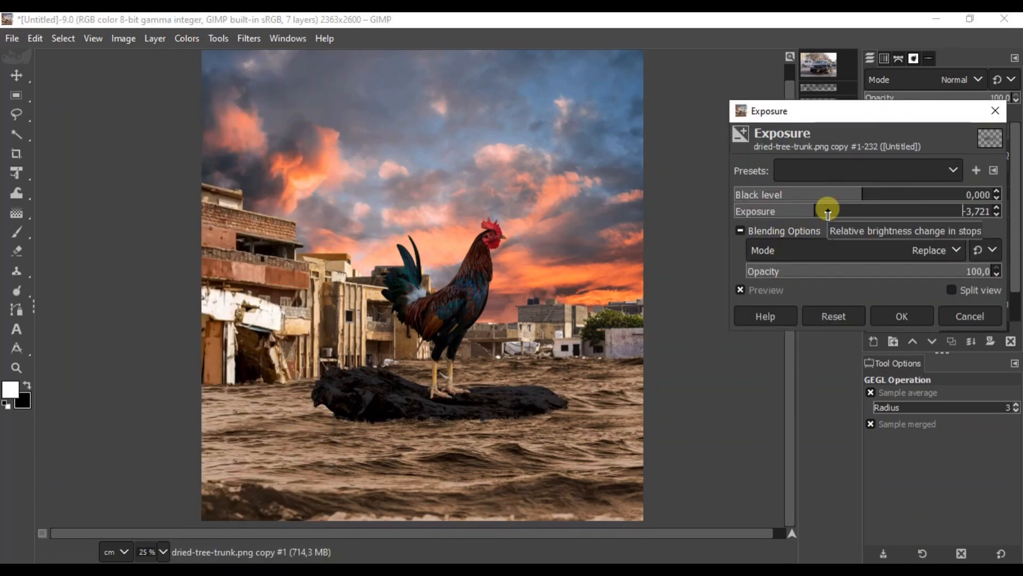
pyautogui.click(895, 314)
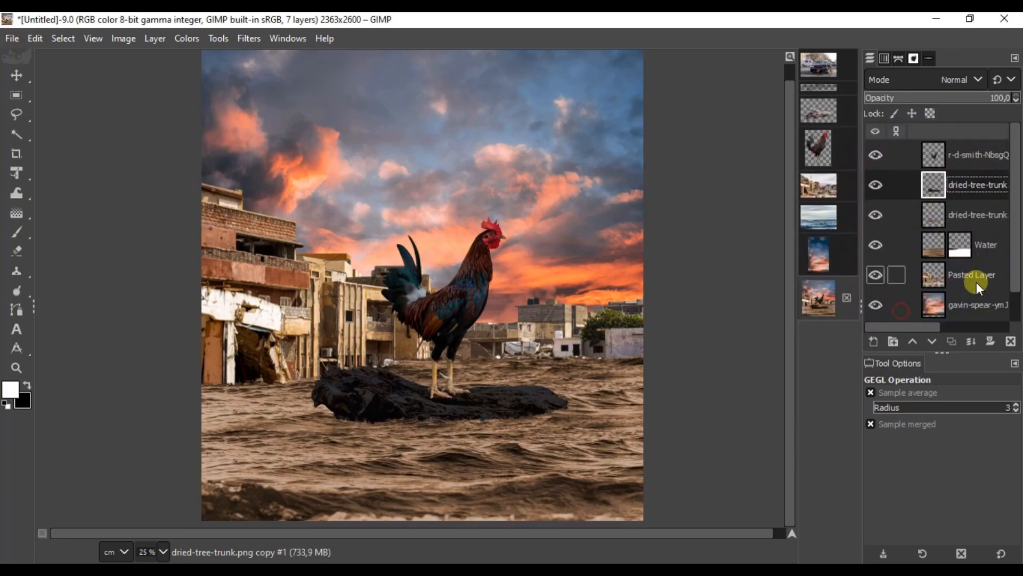
# Add a white layer mask to the darkened trunk copy and set the Airbrush to 2. Hardness 025 at size 251.
pyautogui.click(992, 339)
pyautogui.click(911, 467)
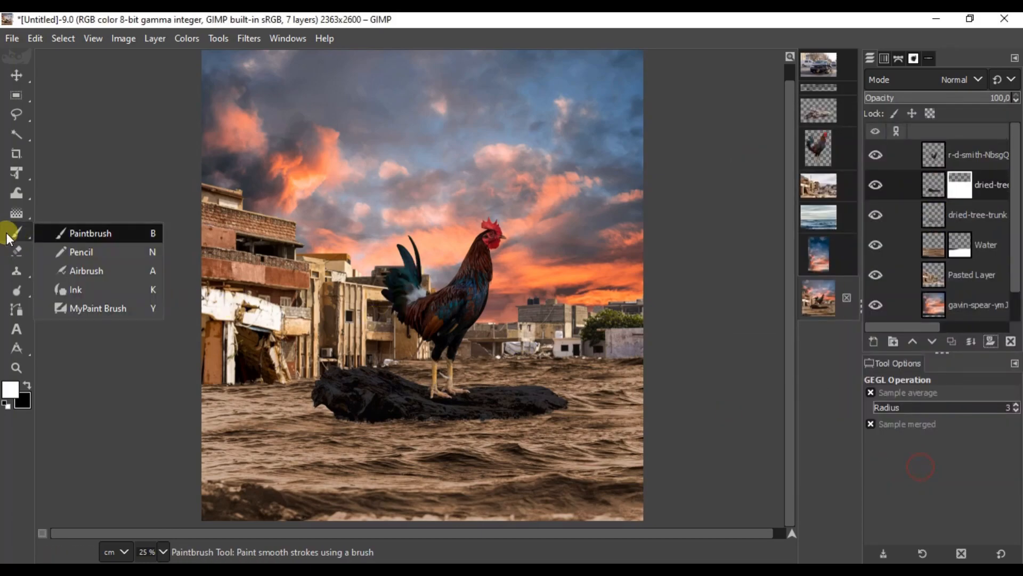
pyautogui.click(17, 233)
pyautogui.moveTo(16, 232)
pyautogui.click(81, 271)
pyautogui.click(878, 438)
pyautogui.click(903, 238)
pyautogui.click(909, 463)
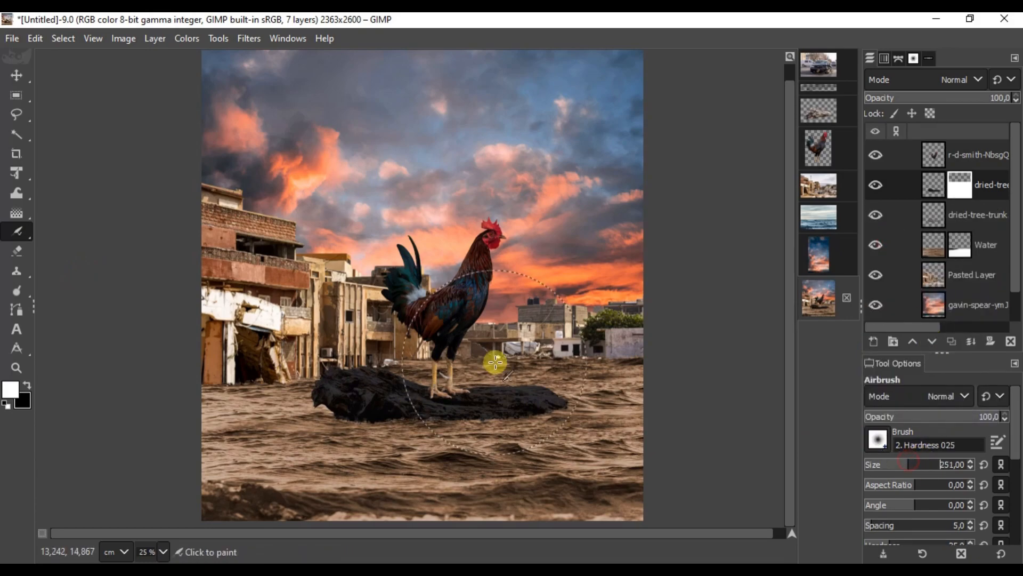
pyautogui.press('1')
# Airbrush black on the darkened trunk copy's mask along the trunk's upper surface to reveal its highlights.
pyautogui.hscroll(2, 674, 407)
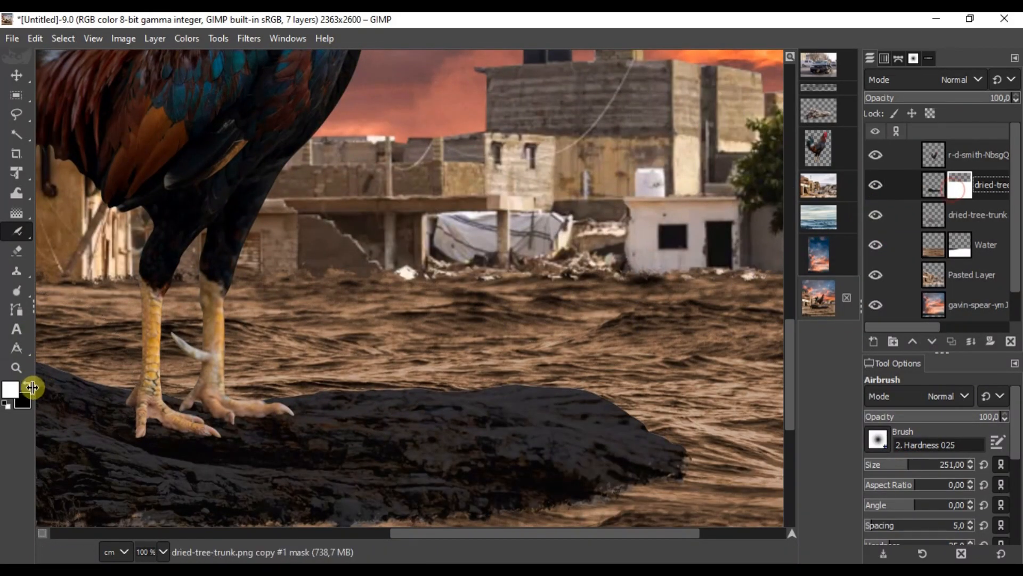
pyautogui.click(27, 385)
pyautogui.moveTo(647, 378)
pyautogui.mouseDown()
pyautogui.moveTo(464, 353)
pyautogui.moveTo(324, 356)
pyautogui.mouseUp()
pyautogui.scroll(-2, 449, 342)
pyautogui.moveTo(536, 341)
pyautogui.mouseDown()
pyautogui.moveTo(490, 321)
pyautogui.moveTo(241, 324)
pyautogui.moveTo(85, 294)
pyautogui.moveTo(197, 345)
pyautogui.moveTo(396, 329)
pyautogui.moveTo(554, 332)
pyautogui.mouseUp()
pyautogui.moveTo(432, 325); pyautogui.dragTo(365, 303)
pyautogui.scroll(2, 261, 321)
pyautogui.moveTo(58, 335); pyautogui.dragTo(294, 290)
pyautogui.moveTo(593, 326); pyautogui.dragTo(239, 281)
pyautogui.scroll(-2, 238, 282)
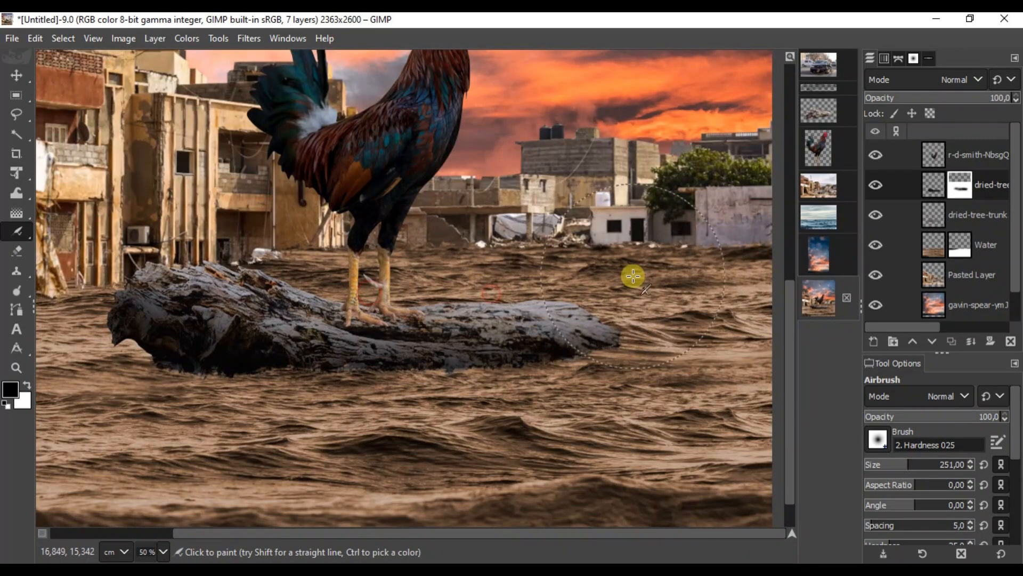
# Lower the darkened trunk copy's layer opacity to about 76.6%.
pyautogui.scroll(2, 633, 277)
pyautogui.scroll(-5, 467, 288)
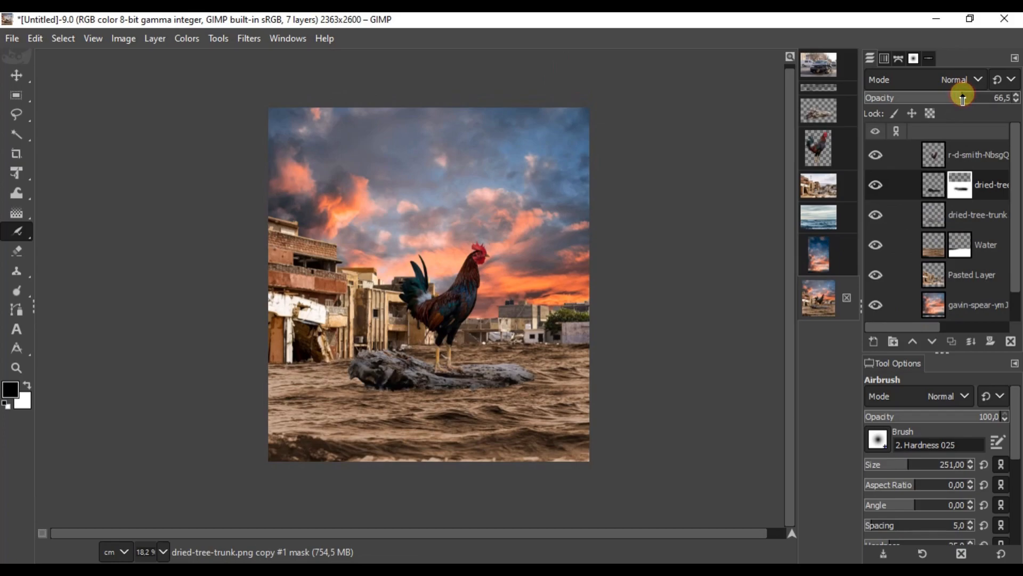
pyautogui.scroll(2, 422, 399)
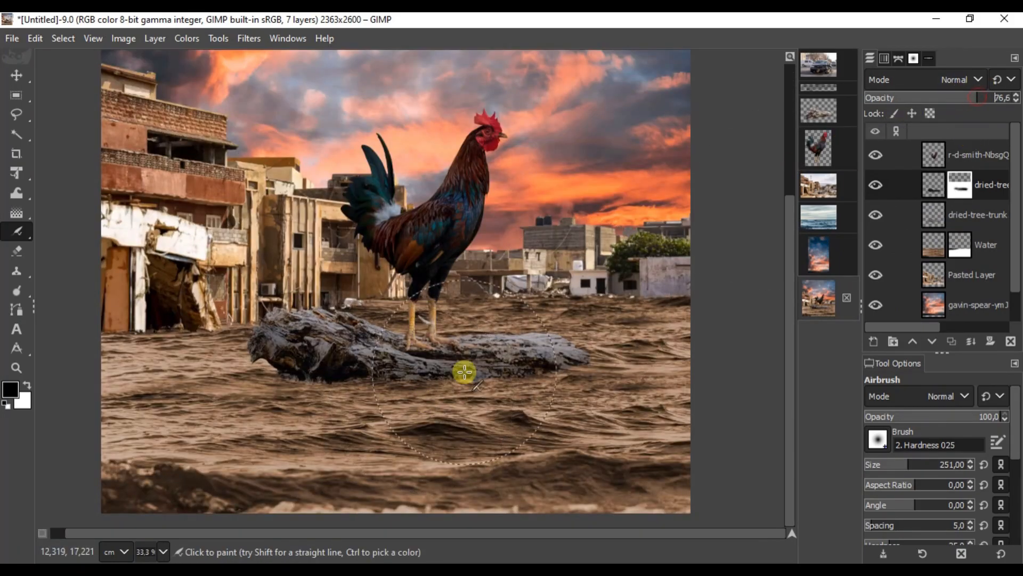
pyautogui.scroll(-2, 464, 372)
pyautogui.click(16, 76)
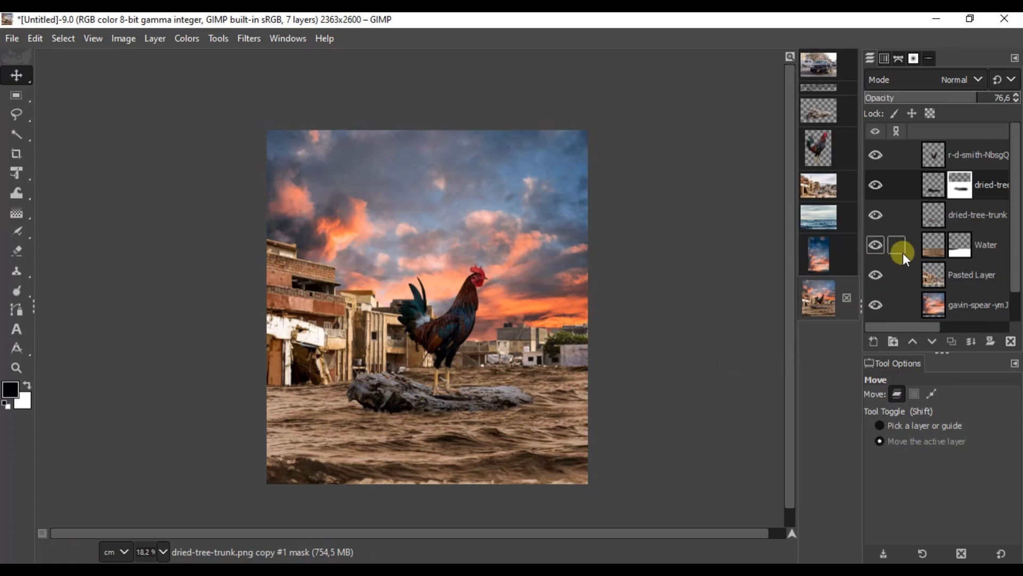
# Burn the rooster layer over the feet and toes with the 2. Hardness 025 brush at size 251.
pyautogui.click(935, 157)
pyautogui.scroll(5, 436, 364)
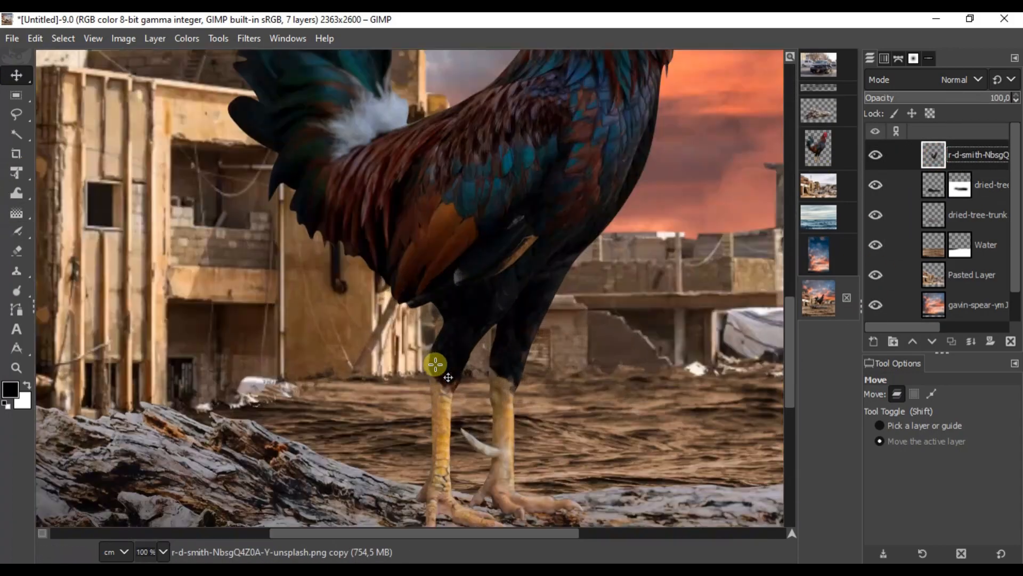
pyautogui.moveTo(31, 291)
pyautogui.click(90, 327)
pyautogui.scroll(3, 406, 267)
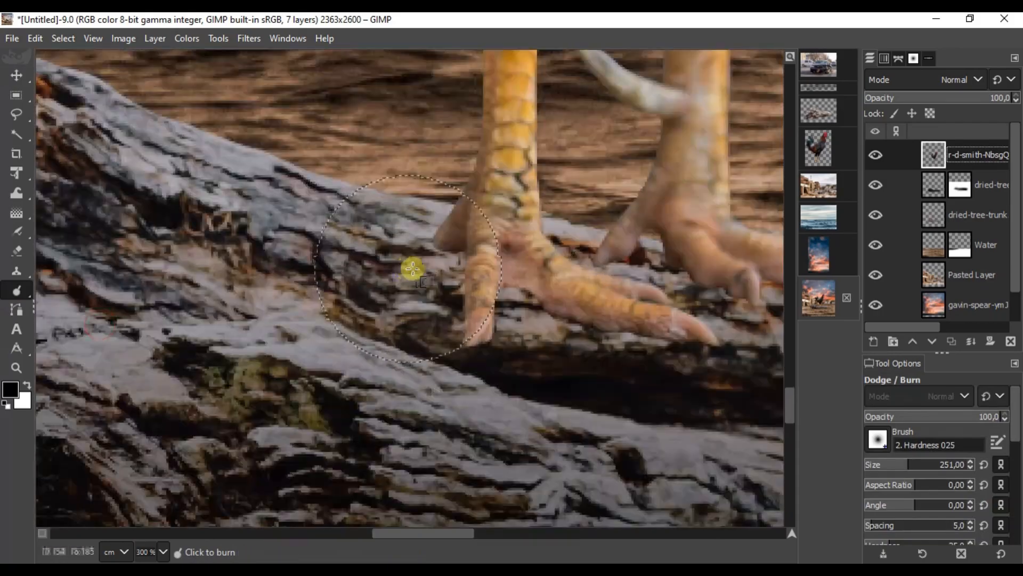
pyautogui.moveTo(463, 312)
pyautogui.mouseDown()
pyautogui.moveTo(549, 357)
pyautogui.moveTo(644, 378)
pyautogui.moveTo(467, 316)
pyautogui.moveTo(435, 285)
pyautogui.mouseUp()
pyautogui.scroll(-1, 432, 285)
pyautogui.moveTo(391, 252); pyautogui.dragTo(680, 354)
pyautogui.scroll(1, 358, 315)
# Burn the rooster's yellow legs and upper thighs to deepen their shading.
pyautogui.scroll(4, 373, 240)
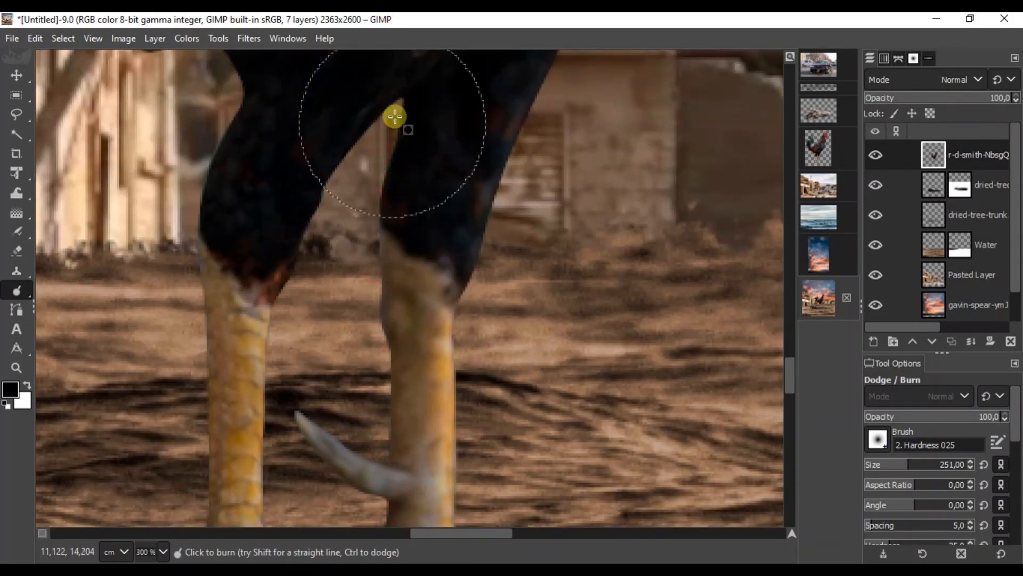
pyautogui.scroll(-4, 384, 181)
pyautogui.moveTo(416, 224); pyautogui.dragTo(253, 297)
pyautogui.scroll(4, 279, 153)
pyautogui.moveTo(266, 106); pyautogui.dragTo(331, 511)
pyautogui.moveTo(299, 19)
pyautogui.mouseDown()
pyautogui.moveTo(365, 279)
pyautogui.moveTo(213, 37)
pyautogui.mouseUp()
pyautogui.click(831, 36)
pyautogui.moveTo(257, 101); pyautogui.dragTo(373, 479)
pyautogui.scroll(-4, 379, 453)
pyautogui.scroll(2, 327, 404)
pyautogui.moveTo(361, 337); pyautogui.dragTo(348, 478)
# Create a transparent layer named "shadow" between the rooster and the darkened trunk copy.
pyautogui.hotkey('shift', 'ctrl', 'j')
pyautogui.click(873, 342)
pyautogui.write('shadow')
pyautogui.press('Return')
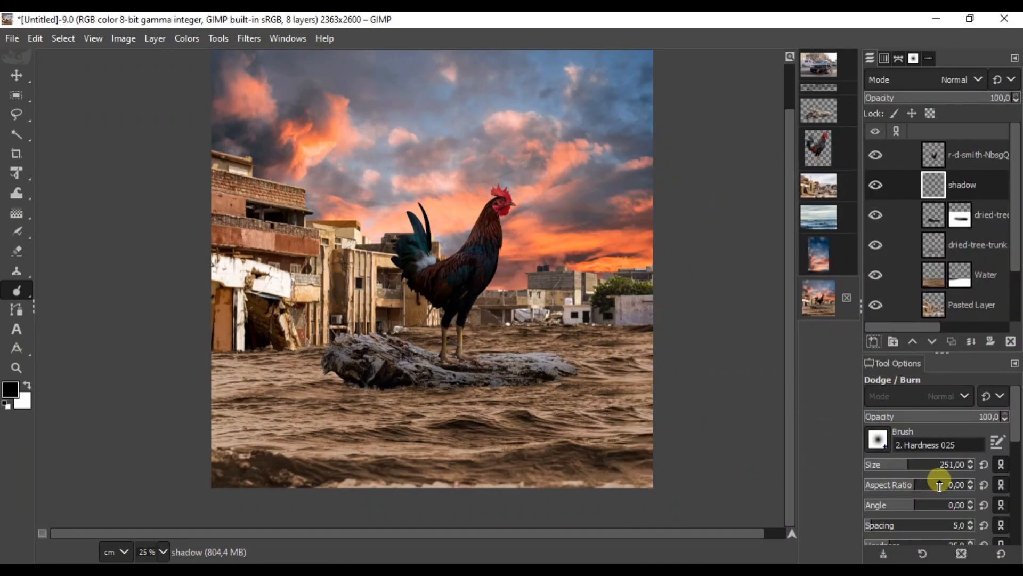
# Set the Airbrush with 2. Hardness 025 to size 494, aspect ratio 10 and spacing 1, and lower its hardness.
pyautogui.moveTo(17, 235)
pyautogui.click(101, 267)
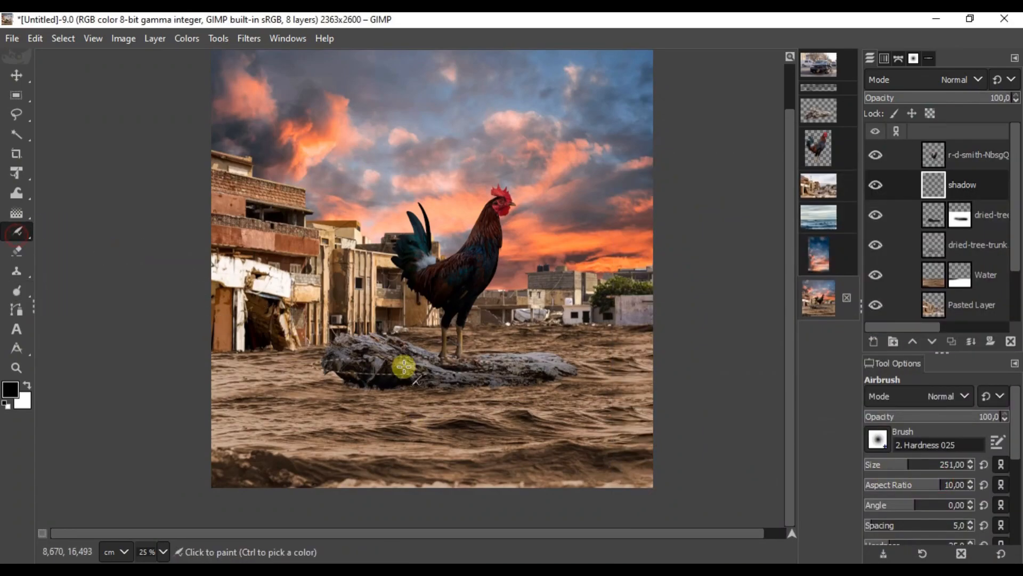
pyautogui.scroll(5, 453, 354)
pyautogui.scroll(2, 536, 372)
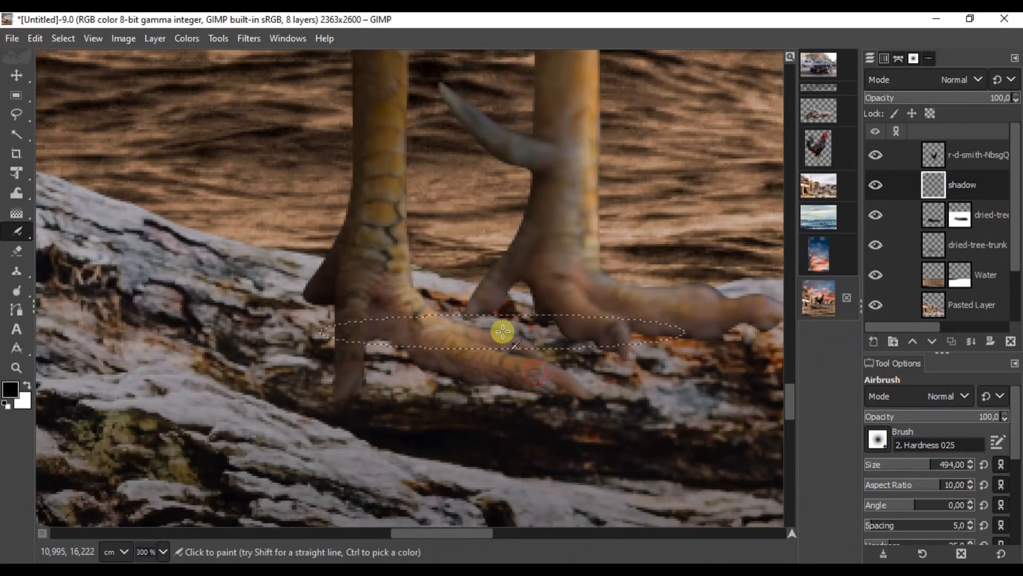
pyautogui.scroll(-2, 996, 497)
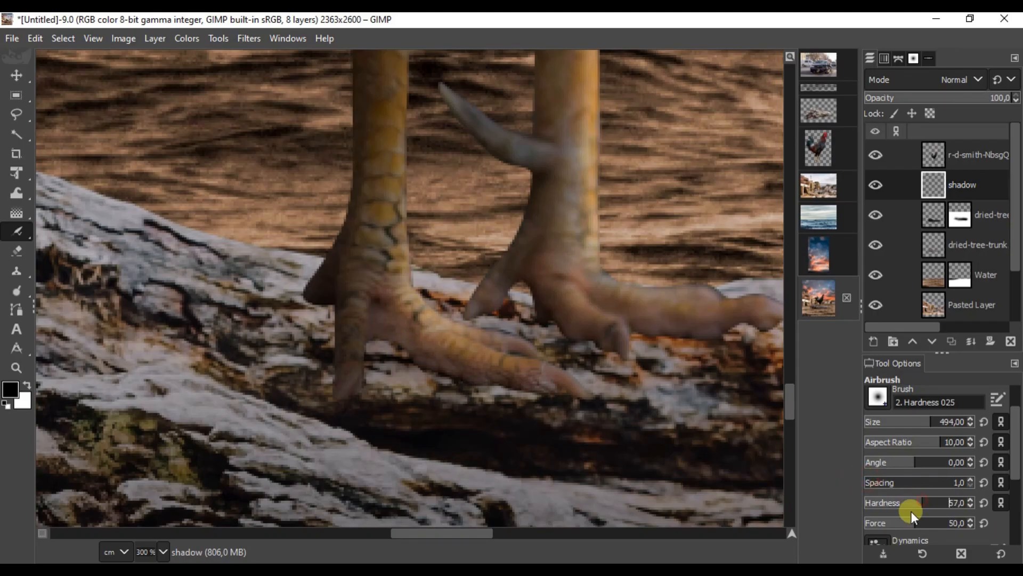
pyautogui.moveTo(915, 504); pyautogui.dragTo(889, 503)
pyautogui.scroll(2, 1014, 427)
# Airbrush a black shadow on the shadow layer beneath the rooster's feet and along the trunk around them.
pyautogui.click(880, 185)
pyautogui.click(879, 185)
pyautogui.scroll(-2, 312, 329)
pyautogui.scroll(3, 415, 331)
pyautogui.moveTo(380, 352); pyautogui.dragTo(270, 389)
pyautogui.scroll(-4, 334, 370)
pyautogui.moveTo(334, 369)
pyautogui.mouseDown()
pyautogui.moveTo(292, 372)
pyautogui.moveTo(470, 465)
pyautogui.mouseUp()
pyautogui.moveTo(212, 365); pyautogui.dragTo(195, 376)
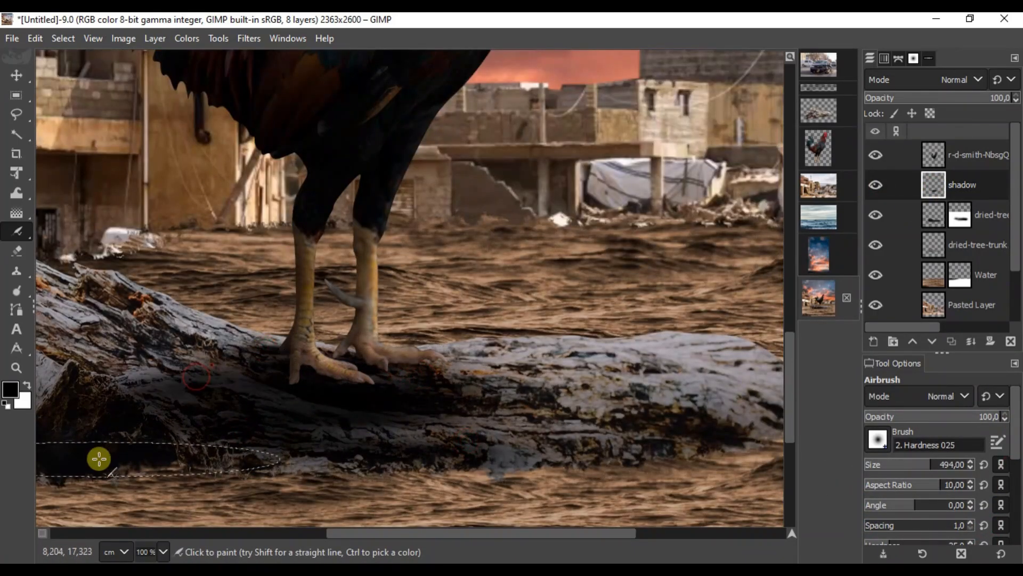
pyautogui.scroll(-4, 240, 377)
# Merge the masked, darkened trunk copy down into the trunk layer below it.
pyautogui.click(16, 75)
pyautogui.scroll(-2, 954, 249)
pyautogui.scroll(1, 954, 249)
pyautogui.click(931, 238)
pyautogui.click(874, 215)
pyautogui.click(874, 215)
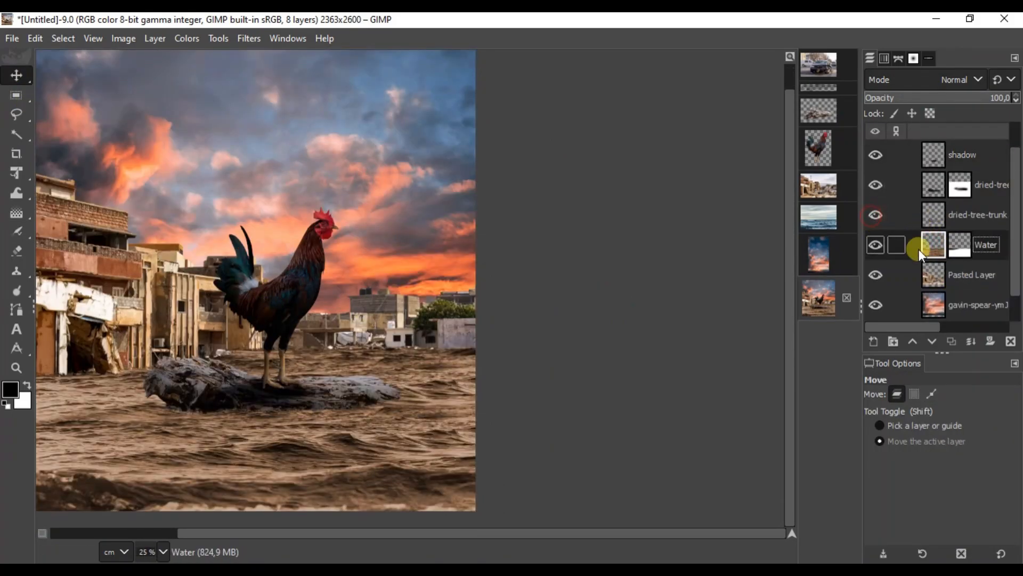
pyautogui.click(931, 162)
pyautogui.click(932, 181)
pyautogui.click(971, 341)
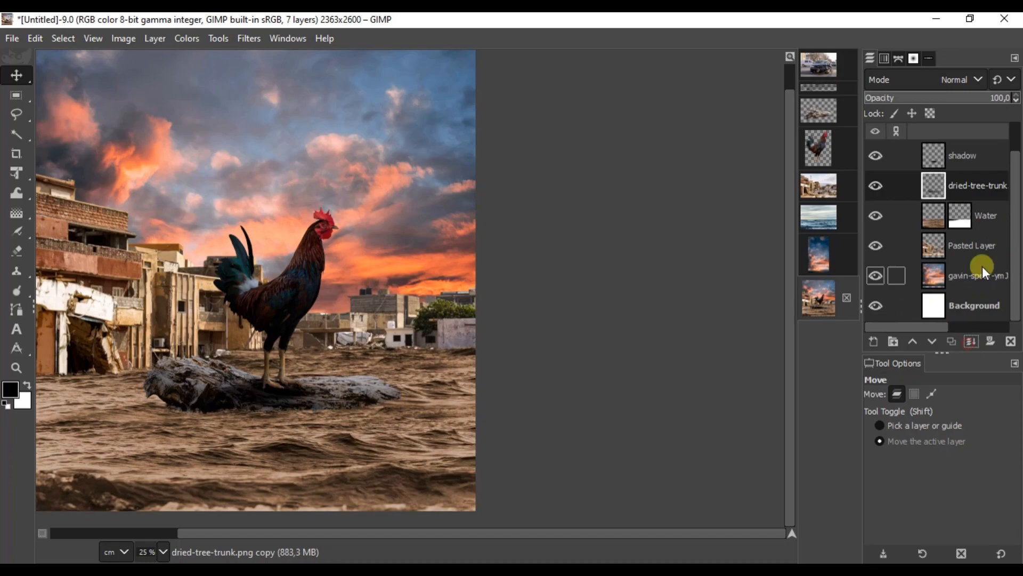
# Create a transparent layer named "mist" directly above the Water layer.
pyautogui.click(929, 221)
pyautogui.click(872, 341)
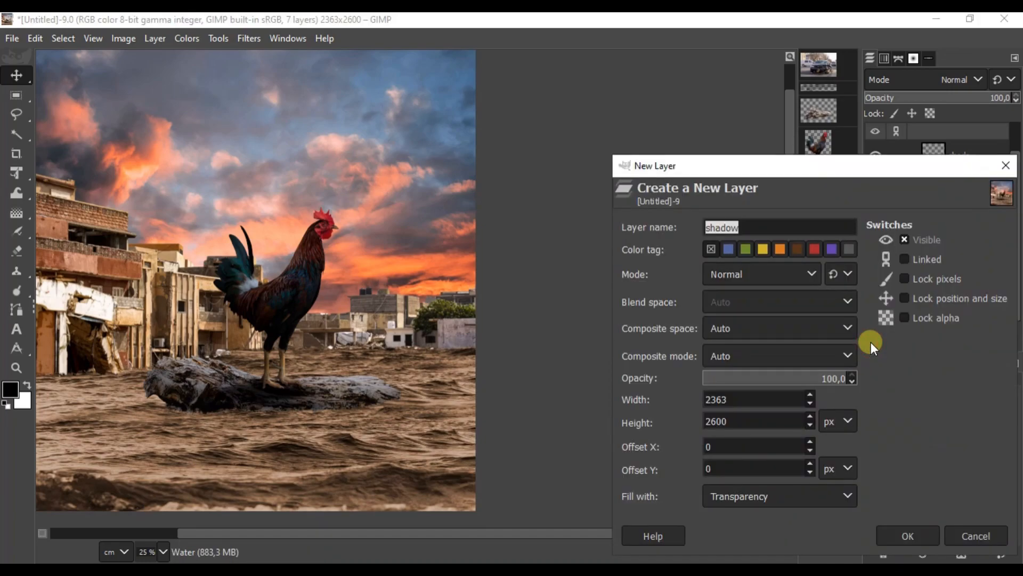
pyautogui.write('mist')
pyautogui.press('Return')
# Set the Airbrush to a fog brush at size 380, with aspect ratio 0 and spacing 25.
pyautogui.click(19, 231)
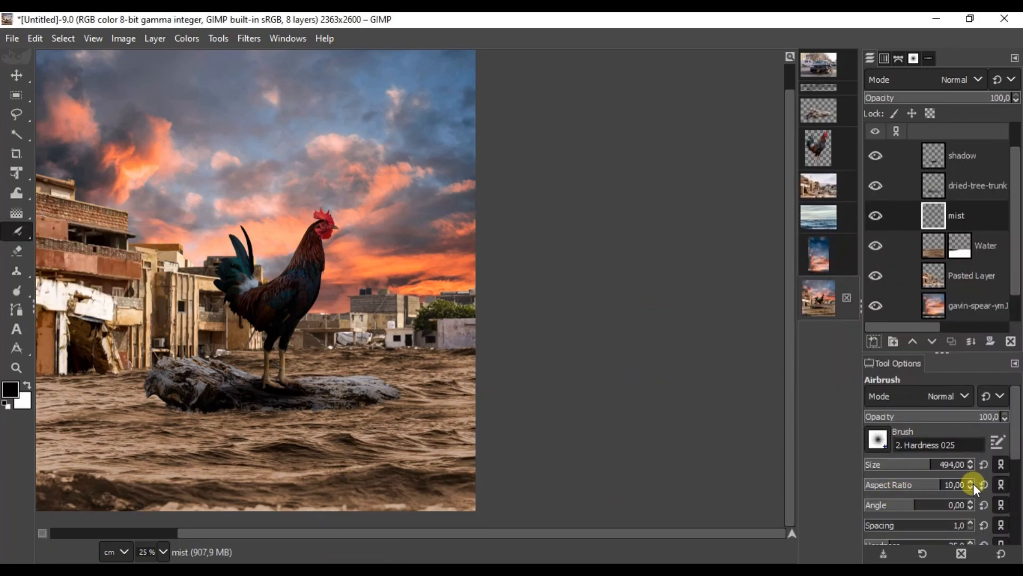
pyautogui.click(879, 438)
pyautogui.scroll(-5, 919, 320)
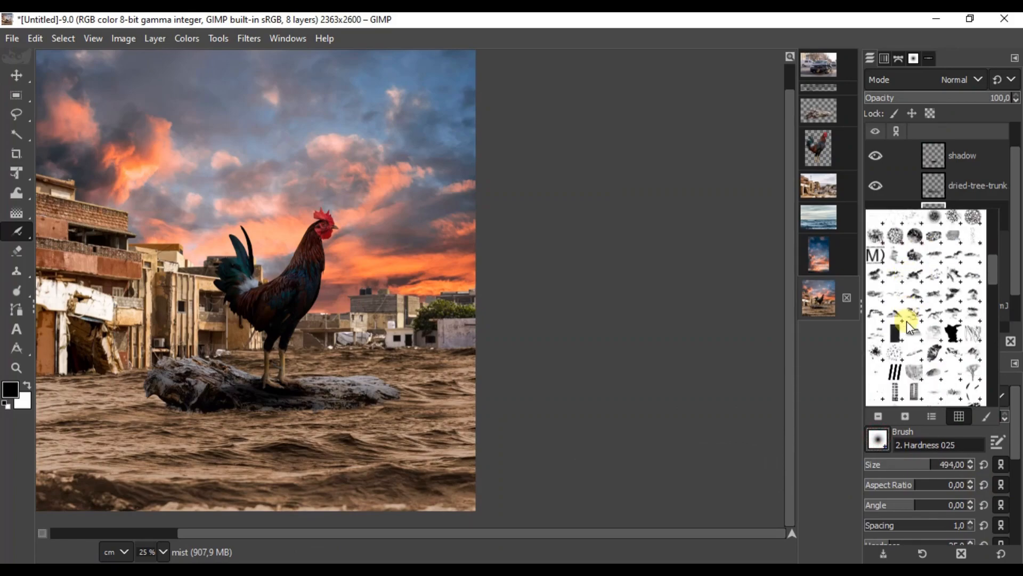
pyautogui.scroll(-3, 922, 364)
pyautogui.doubleClick(887, 315)
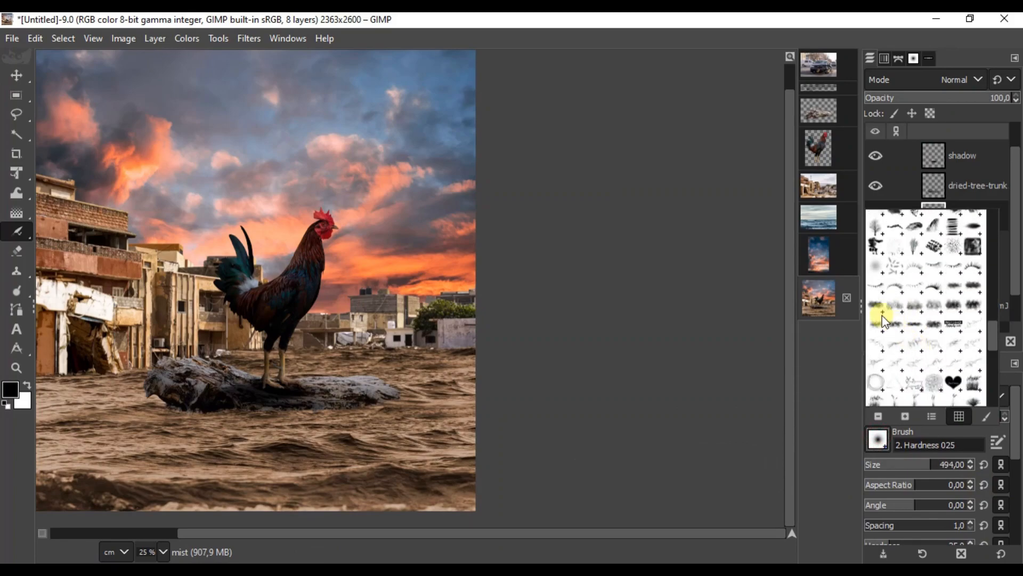
pyautogui.hscroll(-3, 70, 366)
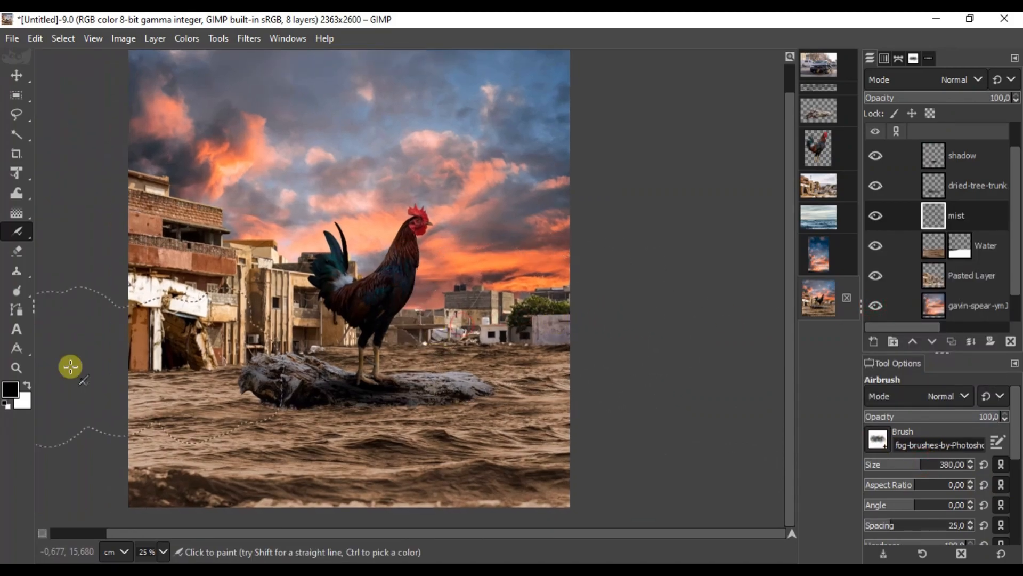
# Airbrush white mist on the mist layer along the waterline and over the ruined buildings.
pyautogui.click(31, 385)
pyautogui.click(484, 330)
pyautogui.click(301, 333)
pyautogui.click(168, 342)
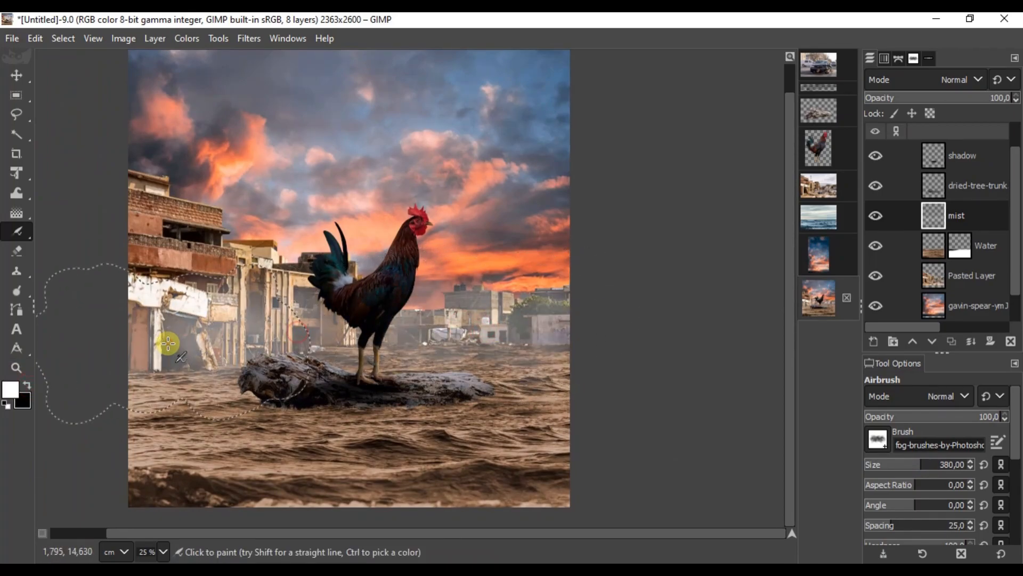
pyautogui.scroll(-2, 247, 317)
pyautogui.click(322, 293)
pyautogui.click(194, 279)
pyautogui.scroll(2, 373, 341)
pyautogui.click(391, 328)
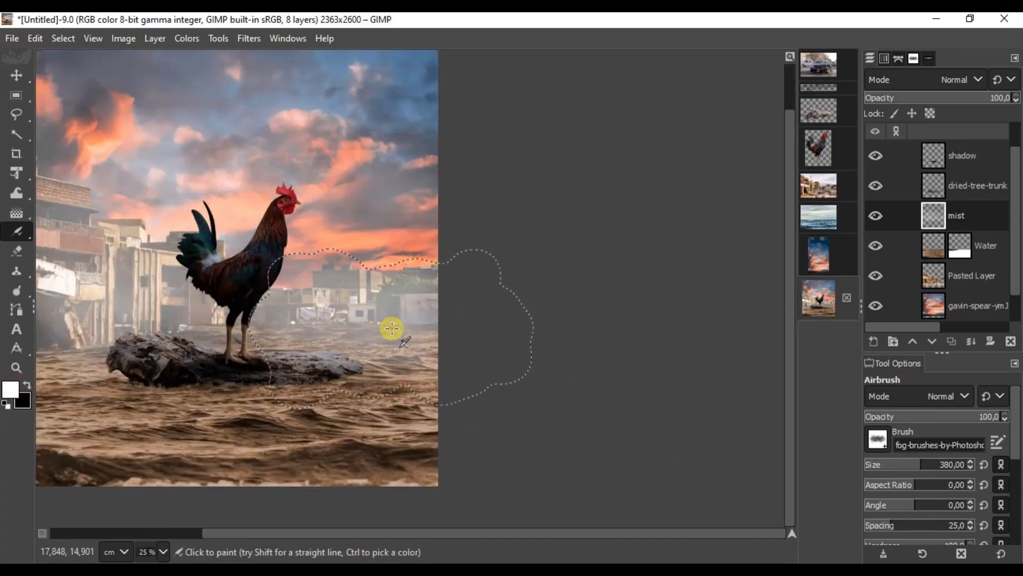
# Extend the white mist over the distant buildings and low sky, and around the base of the nearest ruin.
pyautogui.scroll(-2, 390, 329)
pyautogui.scroll(2, 343, 349)
pyautogui.scroll(2, 343, 351)
pyautogui.scroll(-2, 431, 332)
pyautogui.scroll(2, 409, 339)
pyautogui.scroll(-2, 408, 339)
pyautogui.click(419, 327)
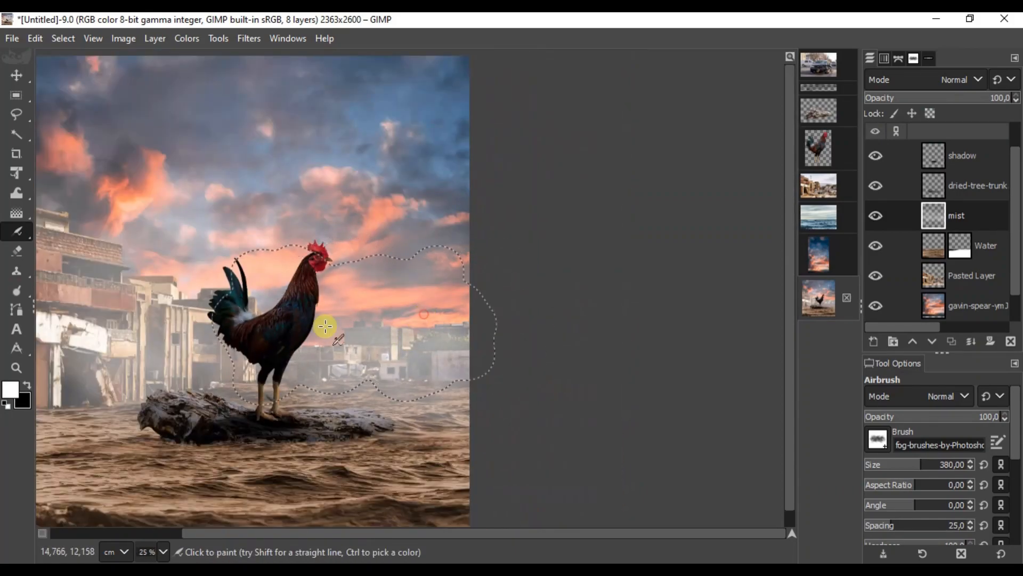
pyautogui.scroll(-2, 326, 327)
pyautogui.scroll(2, 280, 349)
pyautogui.scroll(2, 274, 350)
pyautogui.scroll(-2, 251, 365)
pyautogui.scroll(2, 248, 371)
pyautogui.click(153, 466)
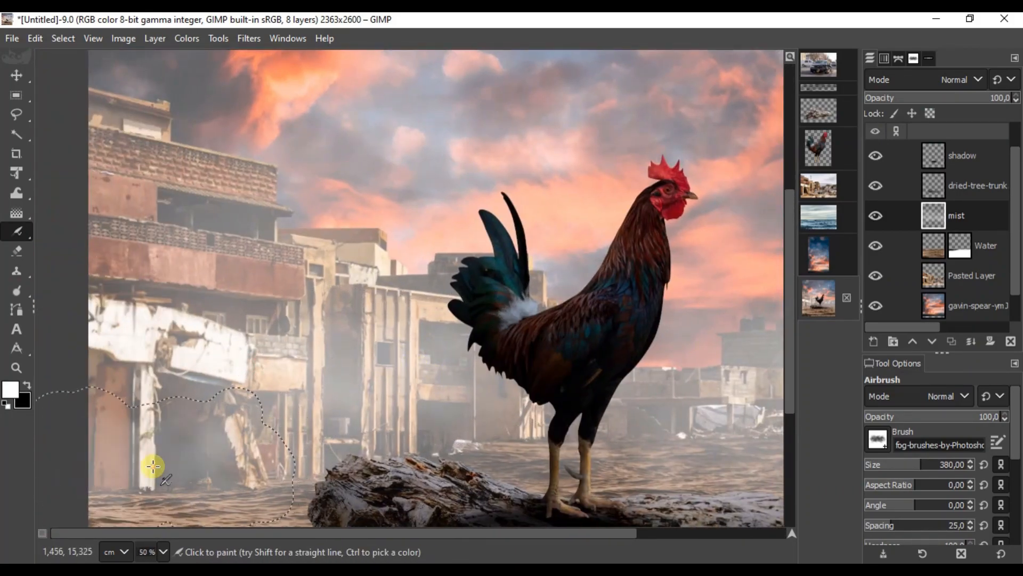
# Thicken the mist behind the rooster and trunk and across the far buildings along the horizon.
pyautogui.scroll(-2, 155, 460)
pyautogui.scroll(2, 164, 447)
pyautogui.scroll(-1, 417, 257)
pyautogui.moveTo(436, 286); pyautogui.dragTo(325, 284)
pyautogui.click(408, 369)
pyautogui.click(528, 371)
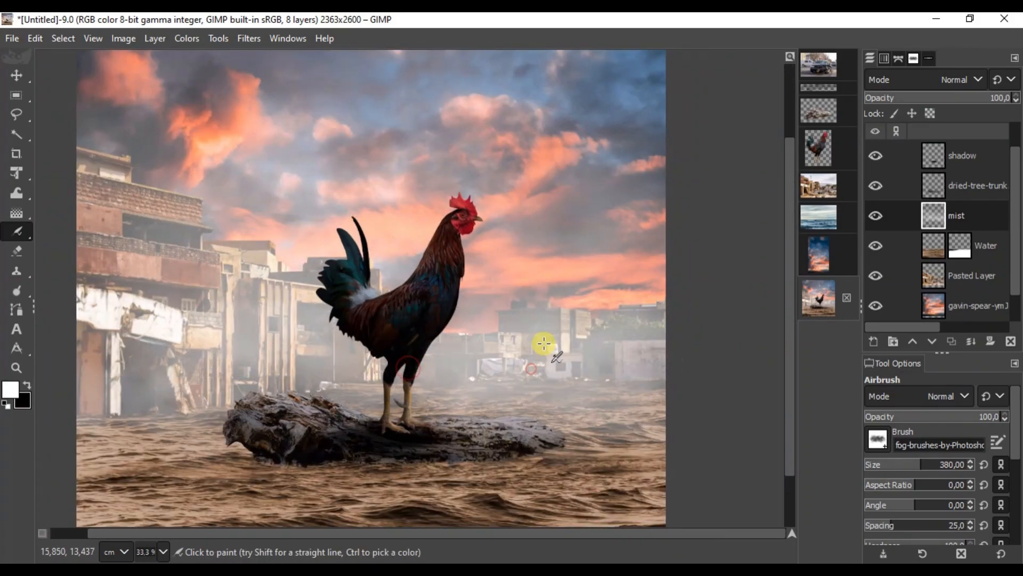
pyautogui.click(543, 343)
pyautogui.click(466, 325)
pyautogui.moveTo(391, 382); pyautogui.dragTo(357, 379)
pyautogui.scroll(2, 445, 317)
pyautogui.click(537, 295)
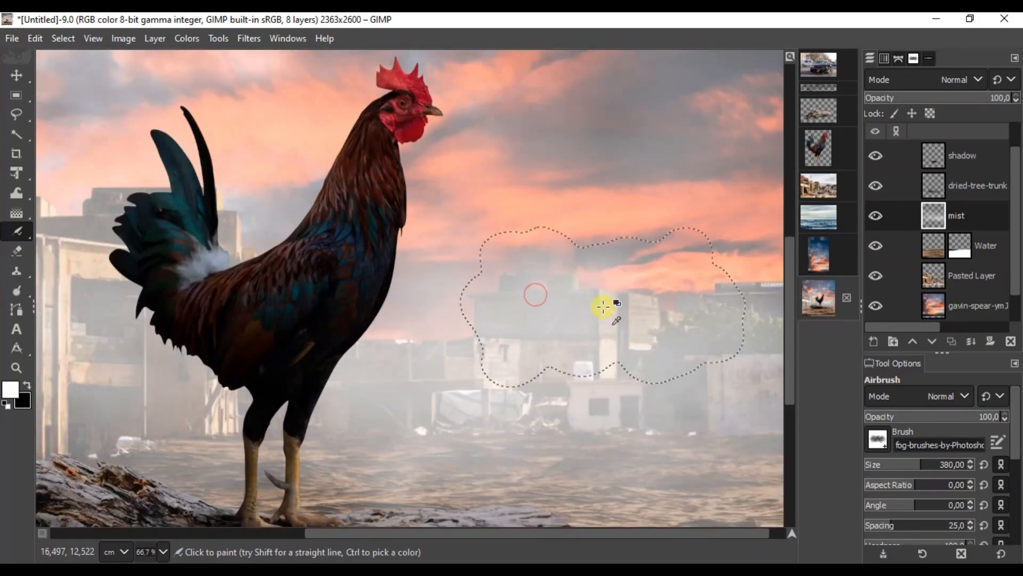
pyautogui.scroll(-1, 601, 309)
pyautogui.click(664, 323)
pyautogui.scroll(-2, 487, 335)
# Colorize the mist layer orange-brown with hue 0.0756, saturation 0.6715 and lightness -0.331.
pyautogui.click(187, 39)
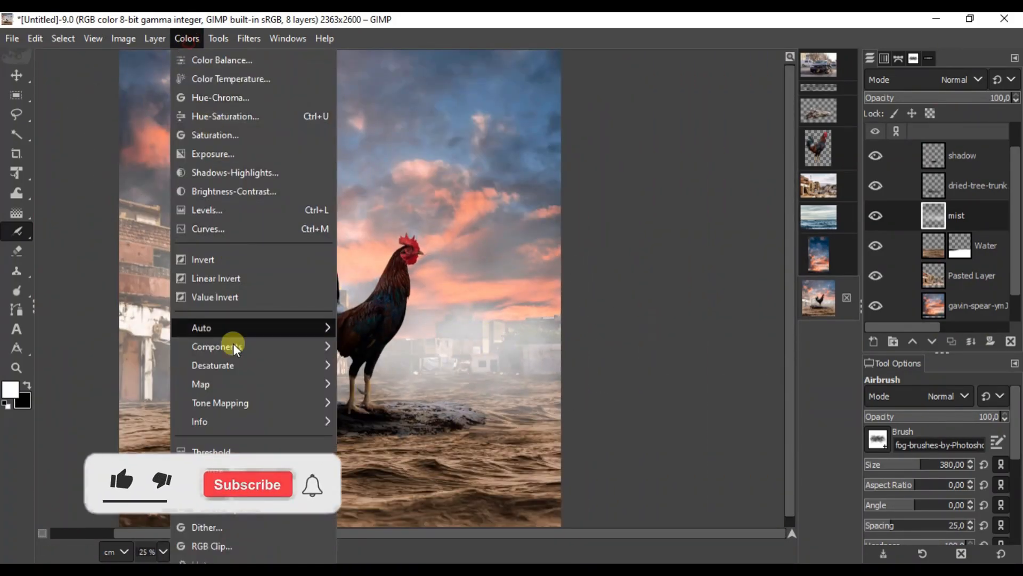
pyautogui.click(231, 473)
pyautogui.moveTo(848, 110); pyautogui.dragTo(763, 213)
pyautogui.moveTo(746, 297); pyautogui.dragTo(914, 313)
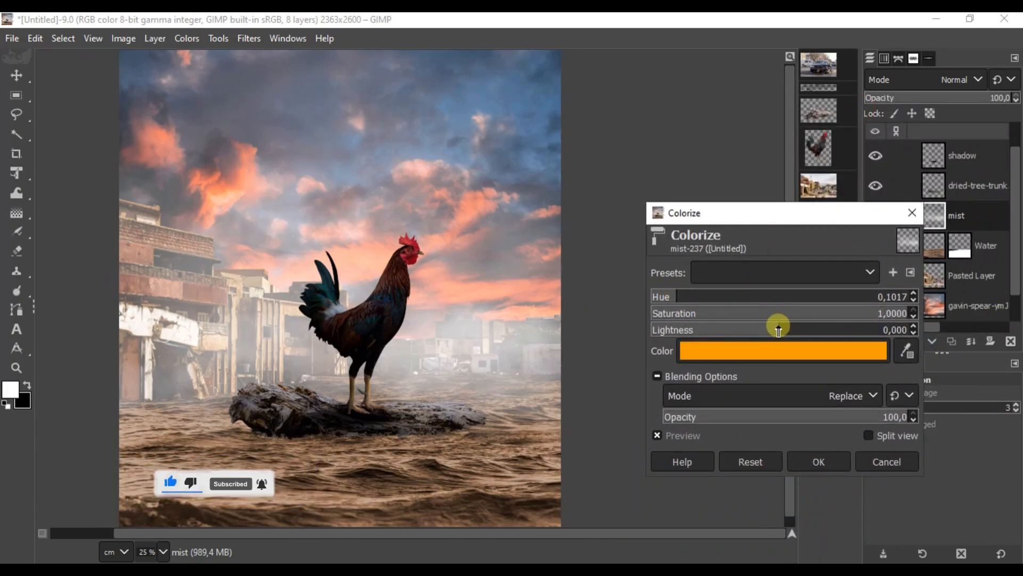
pyautogui.moveTo(779, 326); pyautogui.dragTo(738, 329)
pyautogui.click(671, 299)
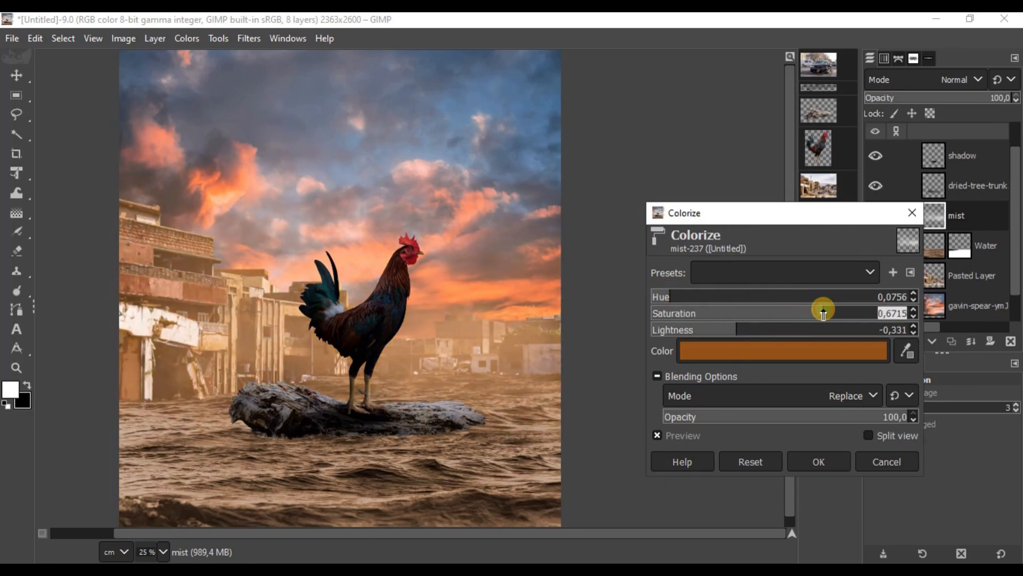
pyautogui.click(818, 462)
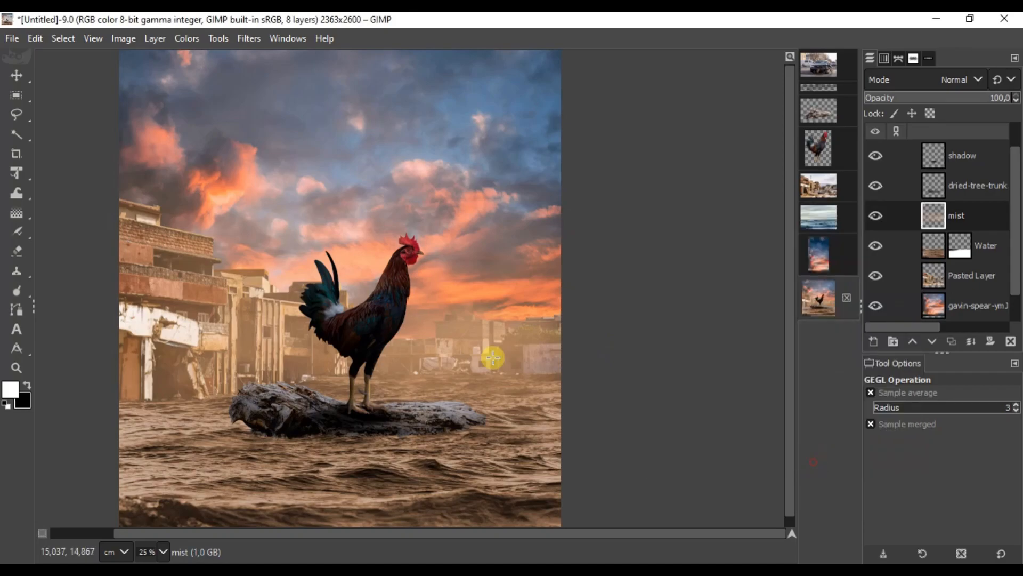
# Create a transparent layer named "supernova" directly above the mist layer.
pyautogui.scroll(-1, 377, 356)
pyautogui.press('m')
pyautogui.click(938, 217)
pyautogui.scroll(1, 344, 335)
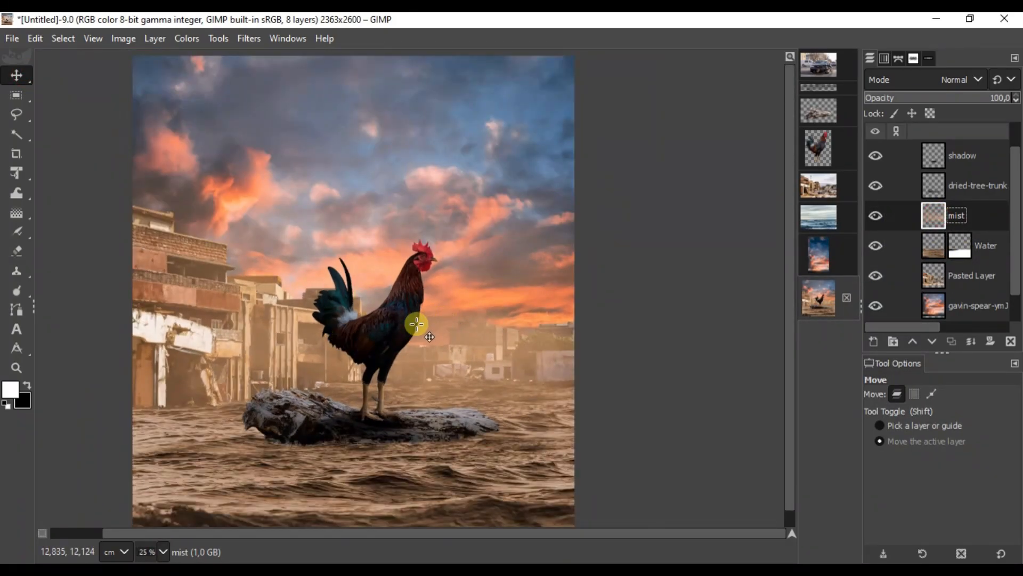
pyautogui.scroll(-2, 417, 323)
pyautogui.scroll(2, 392, 321)
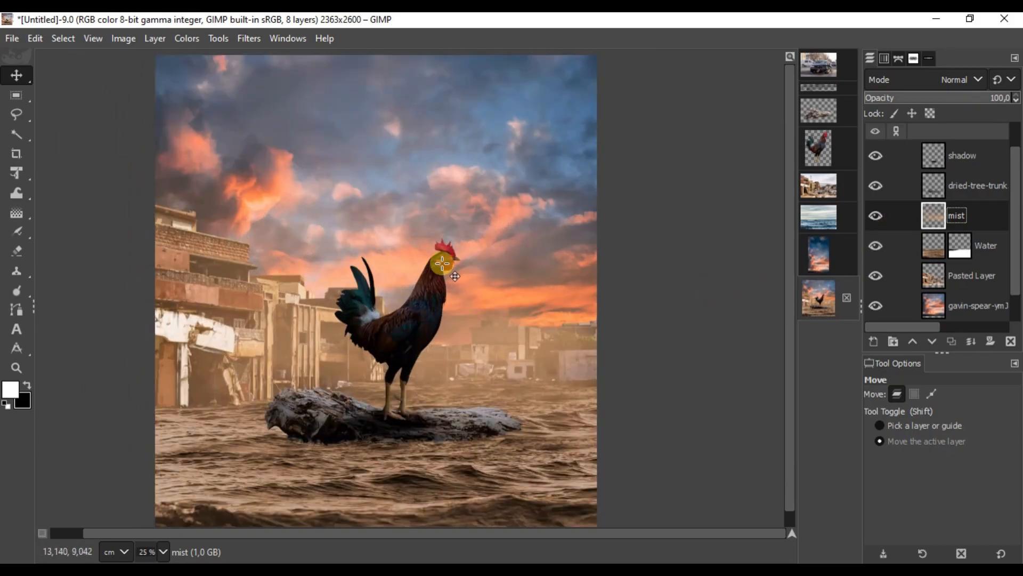
pyautogui.click(874, 342)
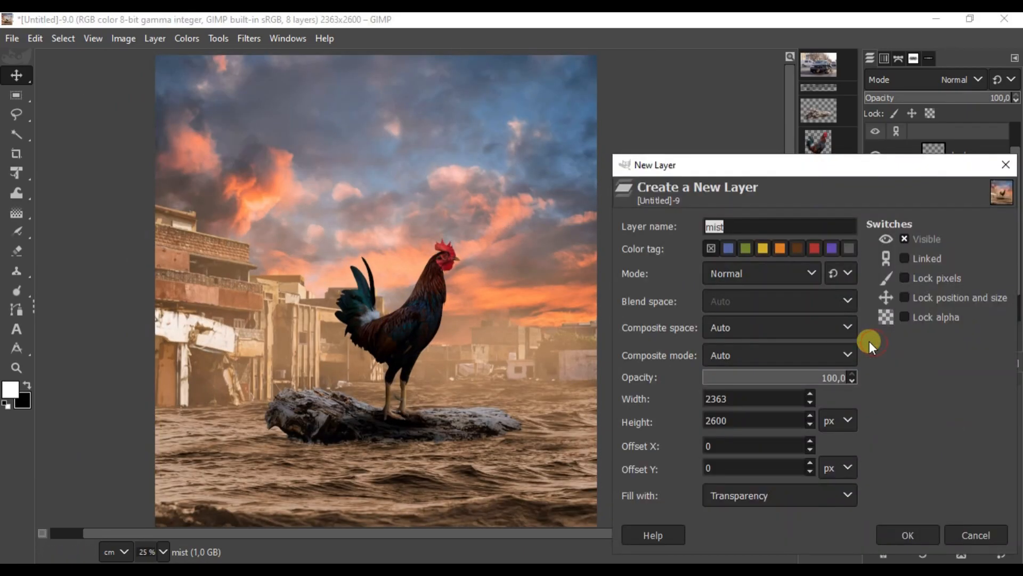
pyautogui.write('supernova')
pyautogui.press('Return')
# Start a Supernova filter on the supernova layer, centered behind the rooster at 0.559, 0.526, with radius 280 and one spoke.
pyautogui.click(249, 38)
pyautogui.moveTo(405, 201)
pyautogui.click(461, 222)
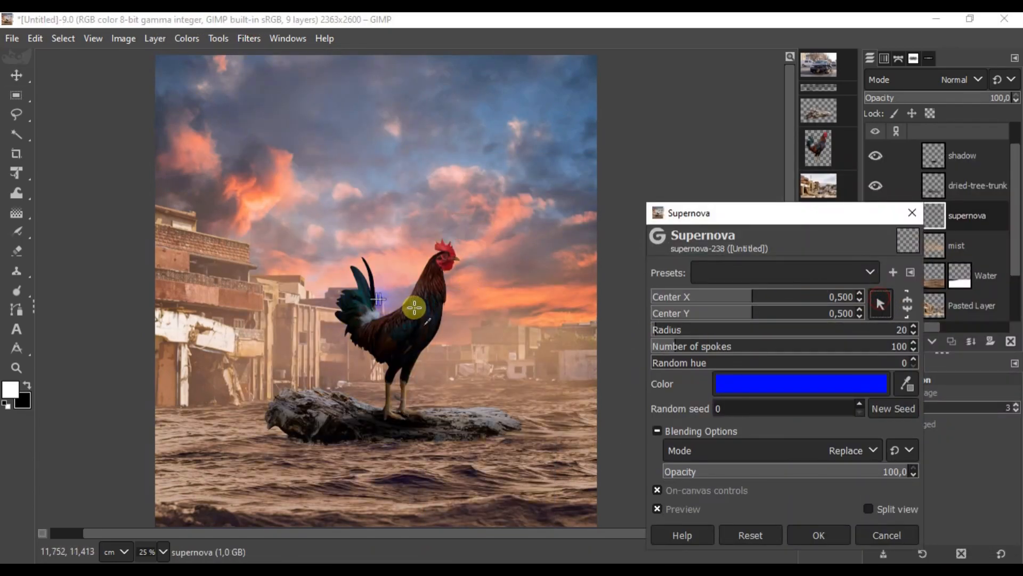
pyautogui.click(403, 305)
pyautogui.click(728, 327)
pyautogui.moveTo(728, 328); pyautogui.dragTo(531, 349)
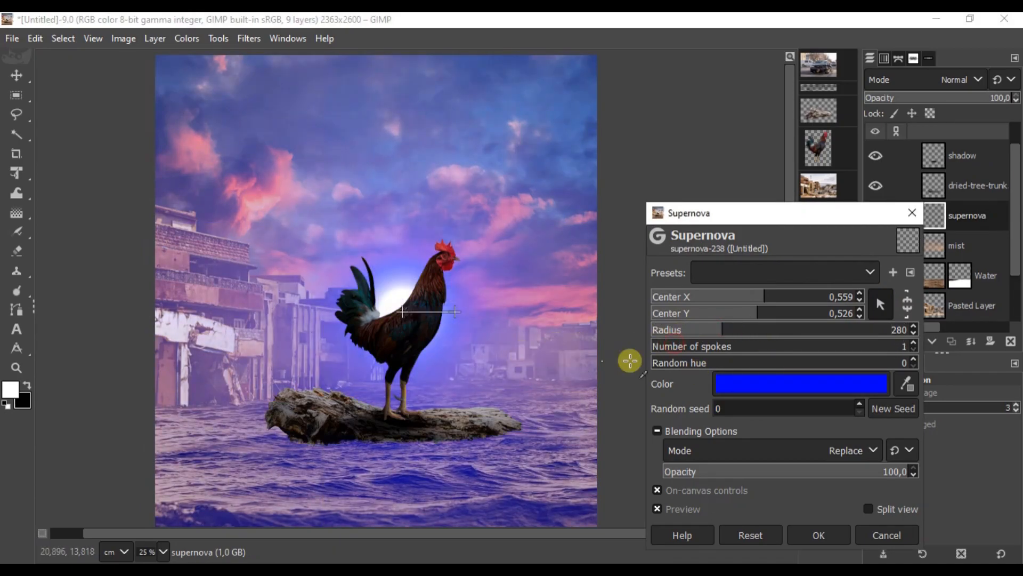
# Change the supernova's color to orange and reduce its radius to 164.
pyautogui.click(747, 382)
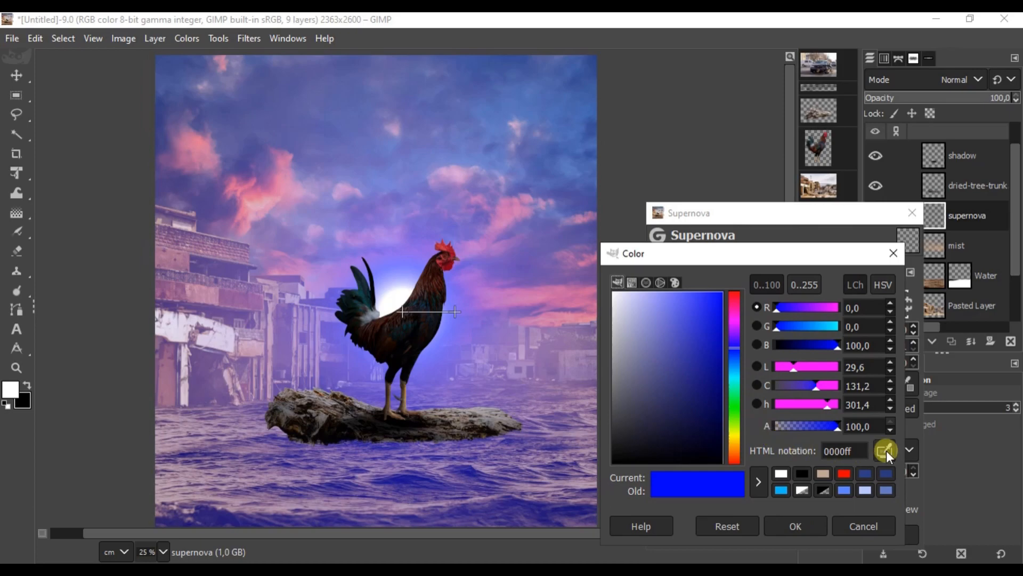
pyautogui.moveTo(739, 372); pyautogui.dragTo(733, 449)
pyautogui.click(806, 521)
pyautogui.moveTo(776, 333); pyautogui.dragTo(686, 329)
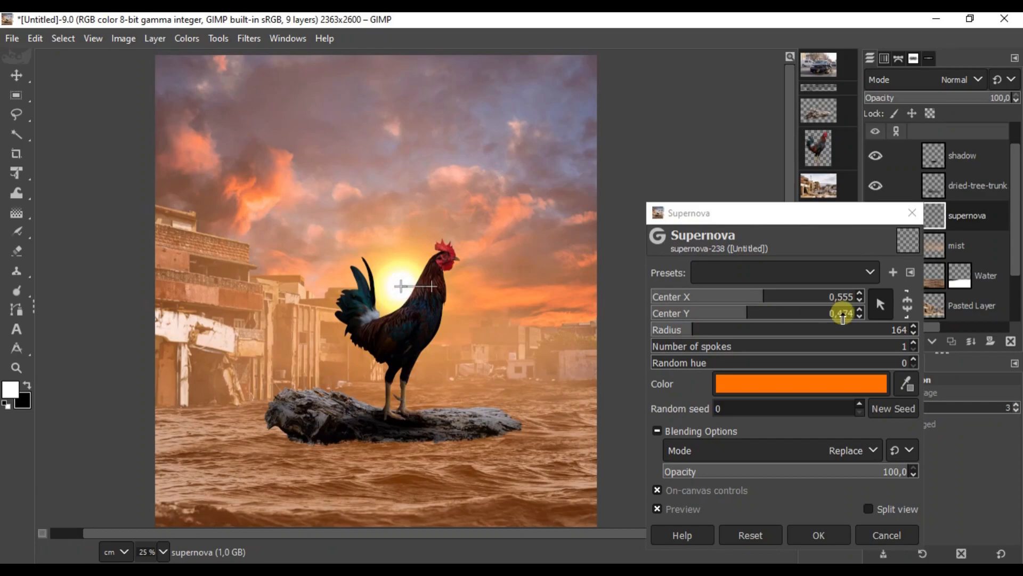
# Center the supernova at X 0.532, Y 0.502 between the rooster's tail and neck and apply the filter.
pyautogui.click(879, 304)
pyautogui.click(402, 261)
pyautogui.click(879, 305)
pyautogui.moveTo(425, 292); pyautogui.dragTo(391, 300)
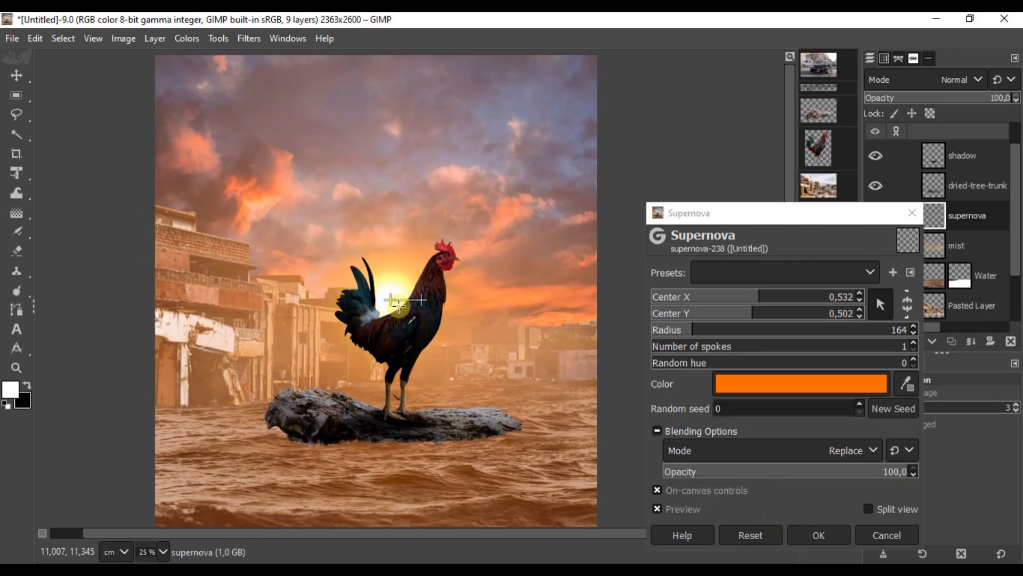
pyautogui.click(819, 534)
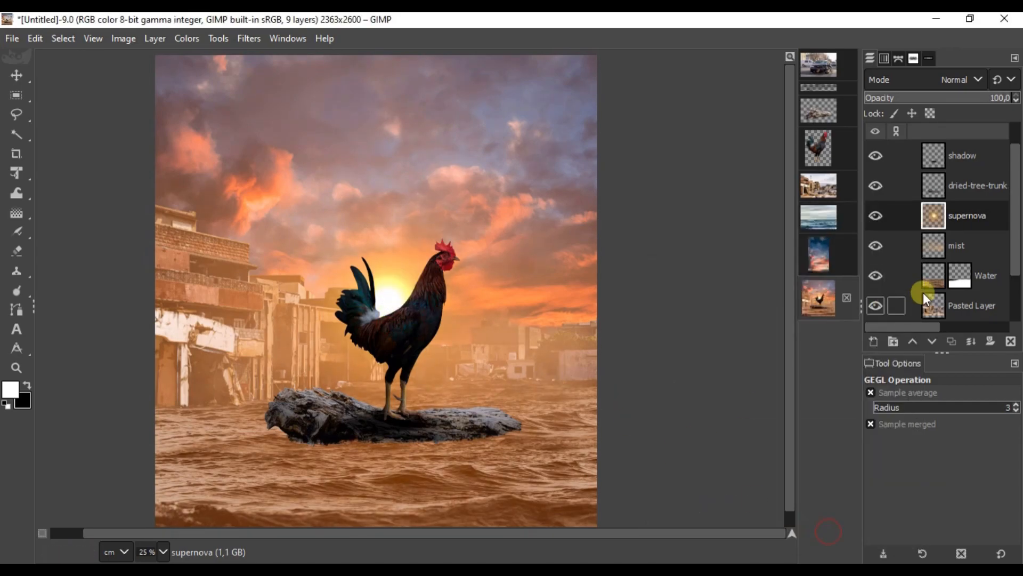
# Lower the supernova layer two steps in the stack so it sits beneath the Water layer.
pyautogui.click(933, 341)
pyautogui.click(933, 341)
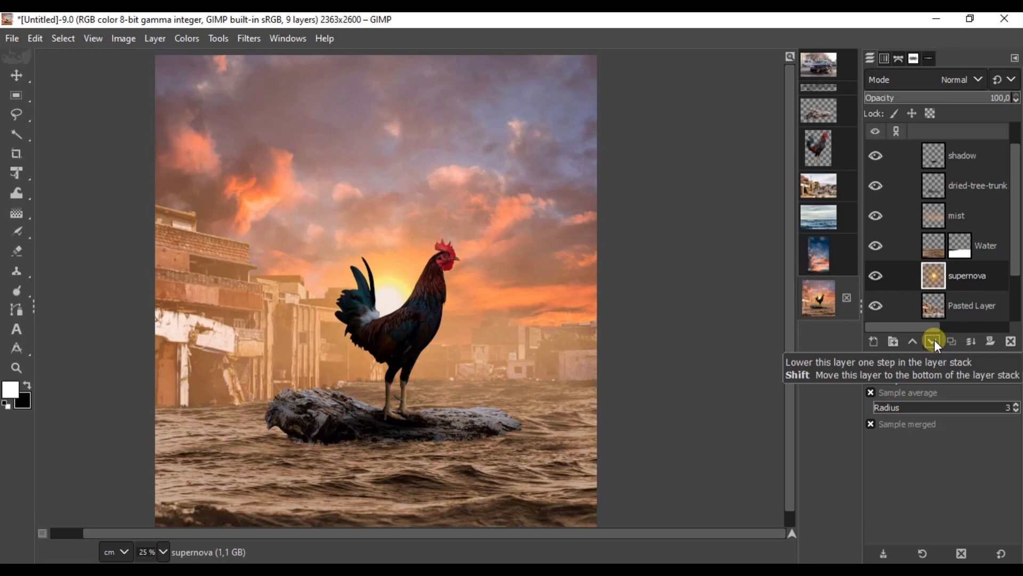
# Lower the supernova layer beneath the Pasted Layer and move the glow slightly to the right, closer to the rooster's neck.
pyautogui.click(932, 341)
pyautogui.click(914, 341)
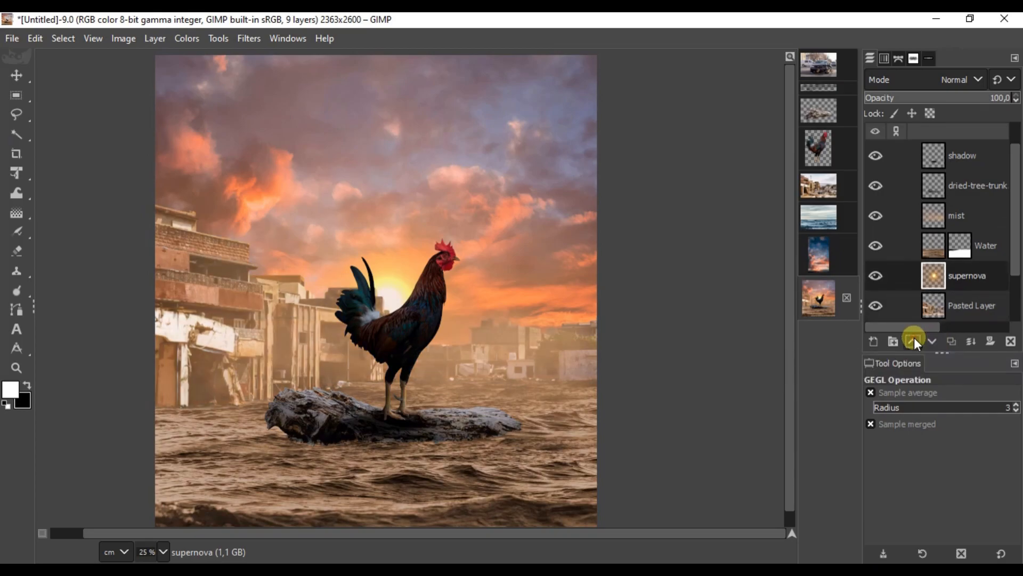
pyautogui.click(930, 339)
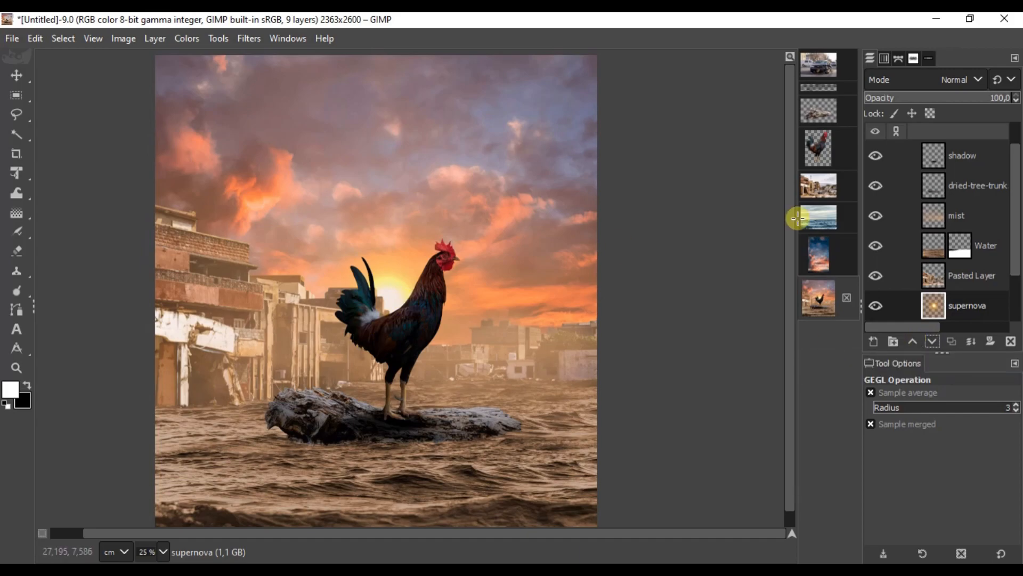
pyautogui.click(17, 75)
pyautogui.click(408, 277)
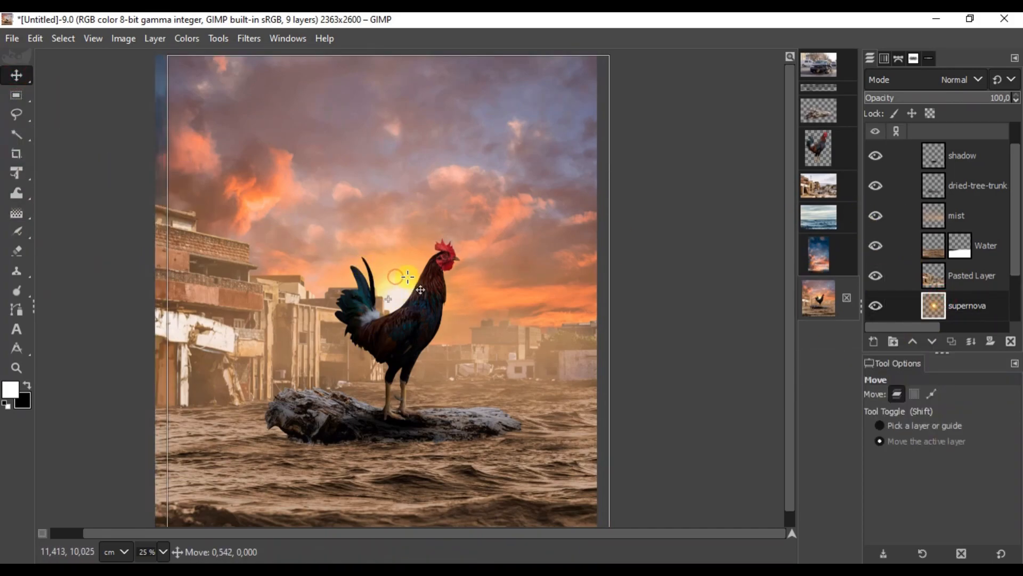
pyautogui.moveTo(408, 276); pyautogui.dragTo(413, 274)
# Add a white mask to the supernova layer and fade its upper-left corner with a black linear FG to Transparent gradient.
pyautogui.click(994, 342)
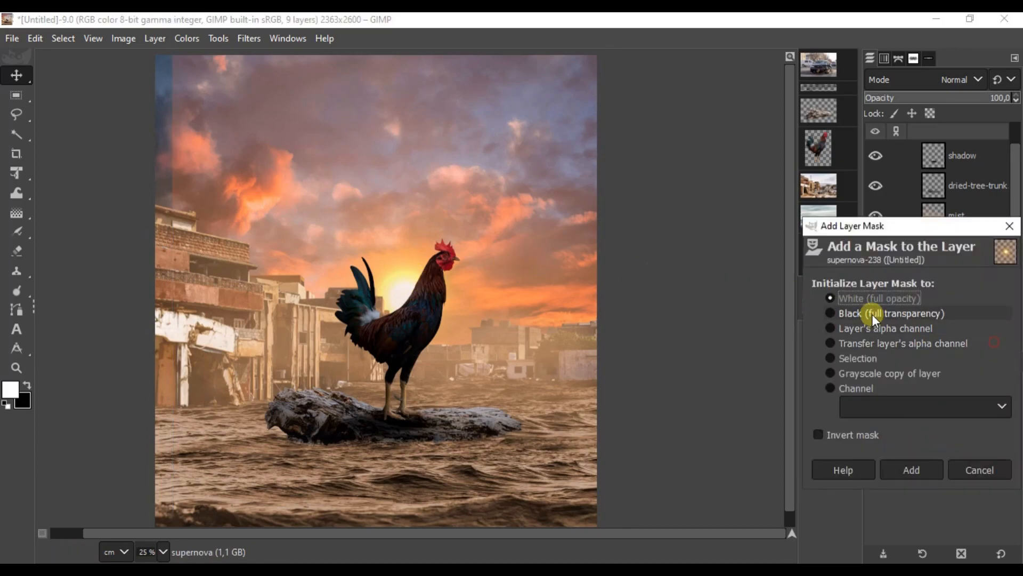
pyautogui.click(904, 474)
pyautogui.click(18, 215)
pyautogui.click(27, 384)
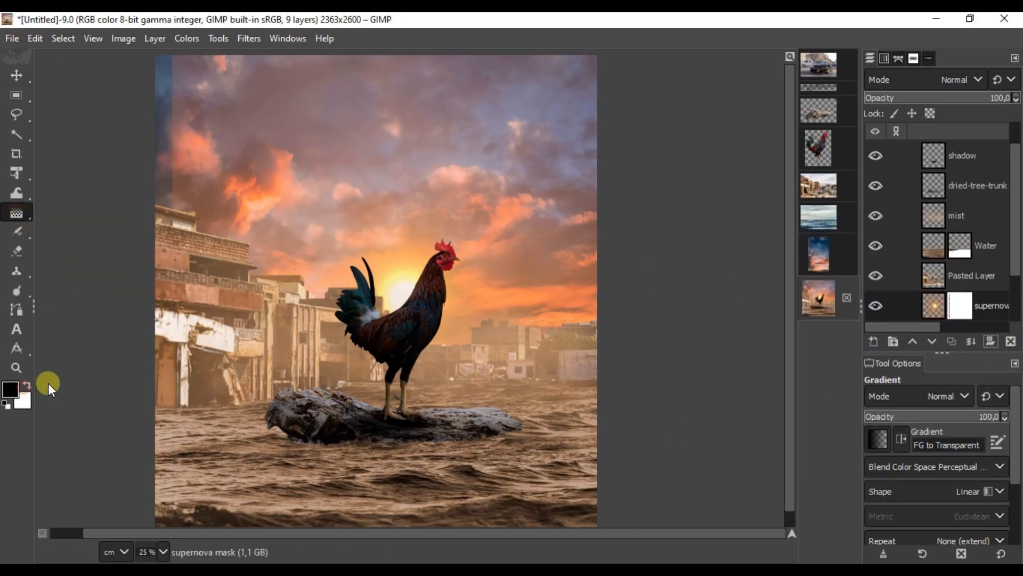
pyautogui.moveTo(175, 97); pyautogui.dragTo(393, 297)
pyautogui.moveTo(175, 97); pyautogui.dragTo(276, 175)
pyautogui.press('Return')
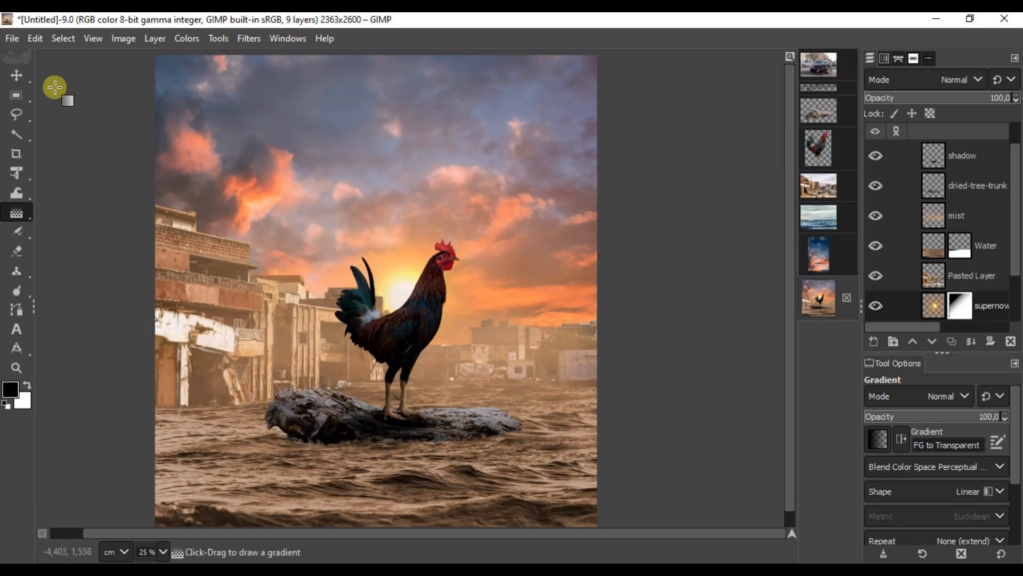
# Duplicate the rooster layer at the head of the layer stack.
pyautogui.click(17, 75)
pyautogui.scroll(1, 974, 208)
pyautogui.click(968, 155)
pyautogui.click(990, 341)
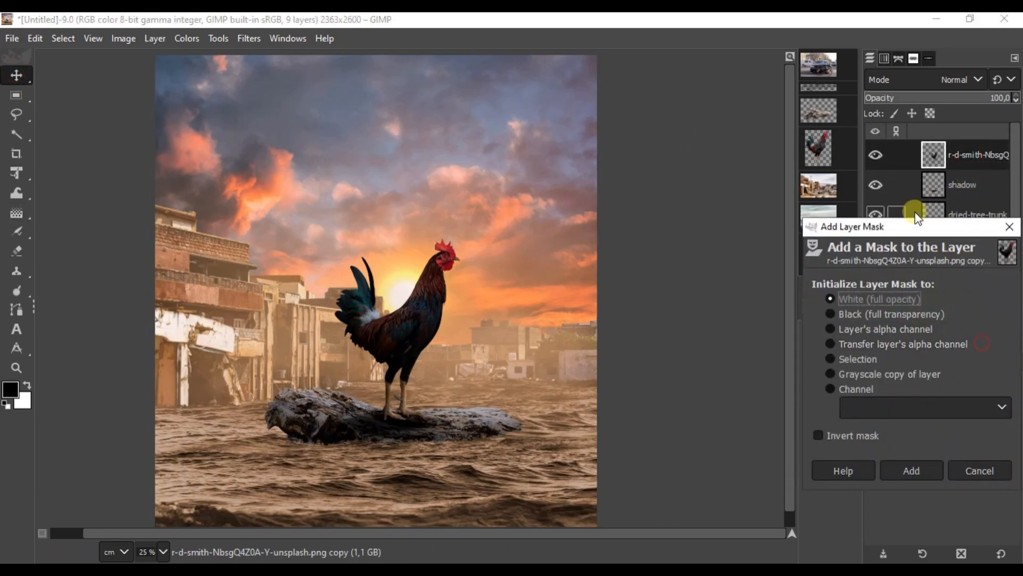
pyautogui.click(907, 468)
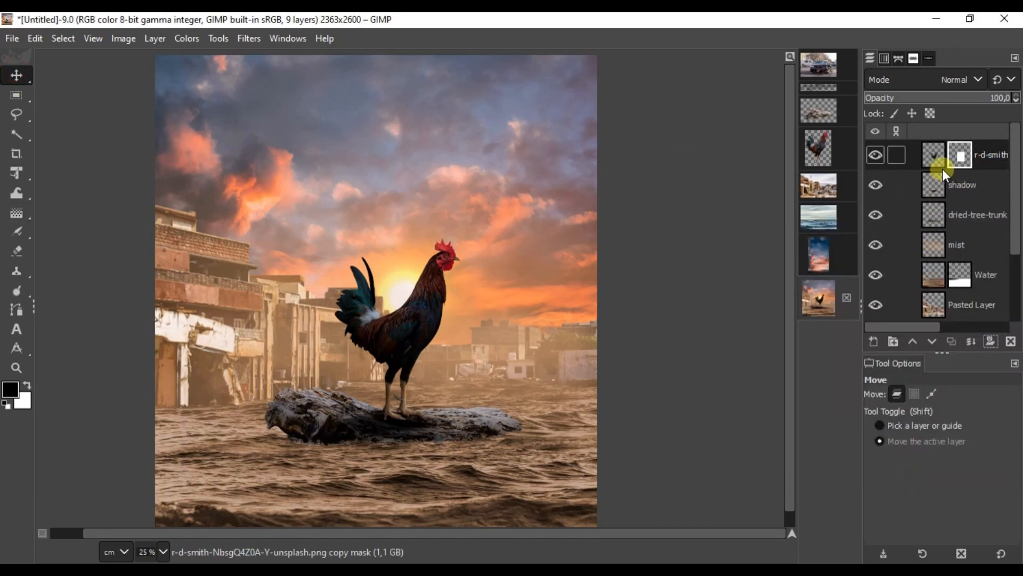
pyautogui.click(952, 341)
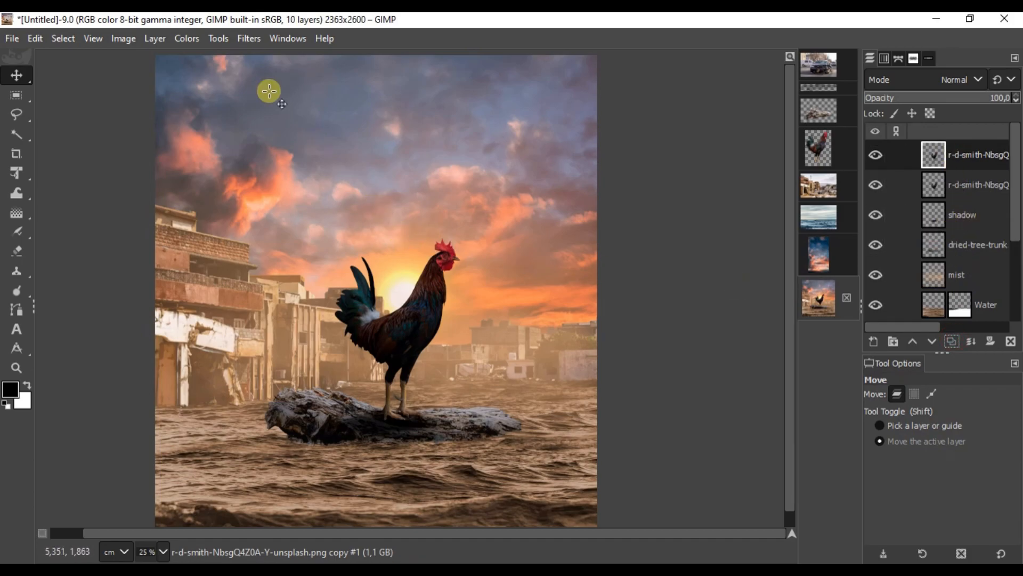
# Colorize the rooster copy orange with hue 0.0872, saturation 0.7267 and lightness 0.145.
pyautogui.click(187, 38)
pyautogui.click(234, 466)
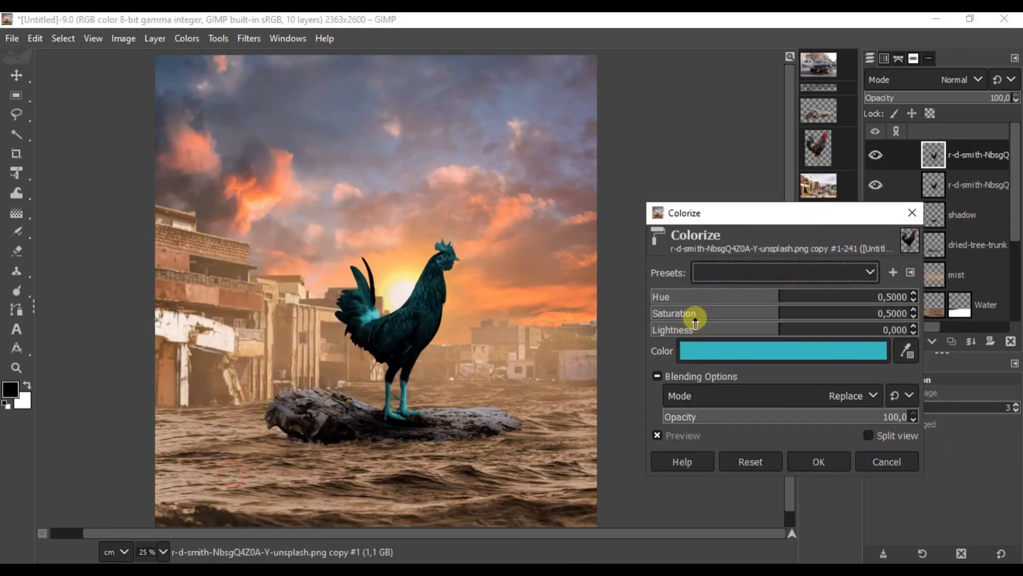
pyautogui.moveTo(678, 302); pyautogui.dragTo(835, 315)
pyautogui.moveTo(680, 296)
pyautogui.mouseDown()
pyautogui.moveTo(693, 297)
pyautogui.moveTo(669, 296)
pyautogui.moveTo(678, 297)
pyautogui.mouseUp()
pyautogui.moveTo(780, 330); pyautogui.dragTo(800, 330)
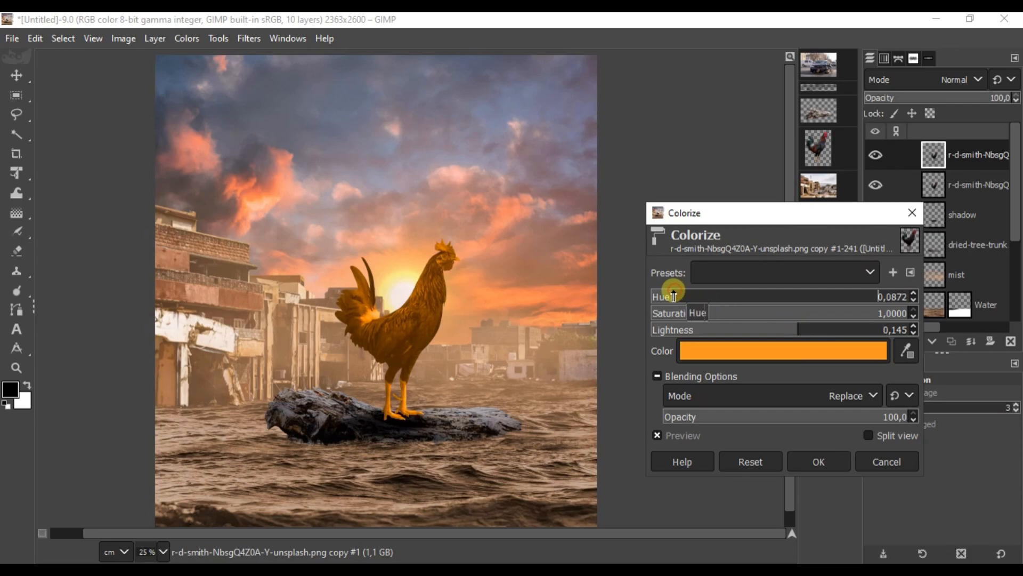
pyautogui.moveTo(677, 296); pyautogui.dragTo(674, 296)
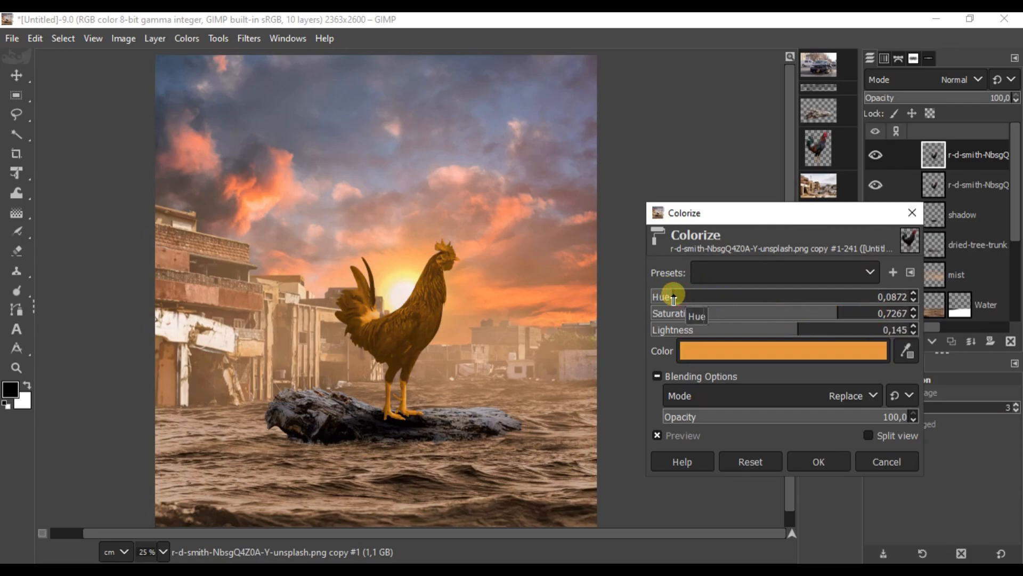
pyautogui.press('Return')
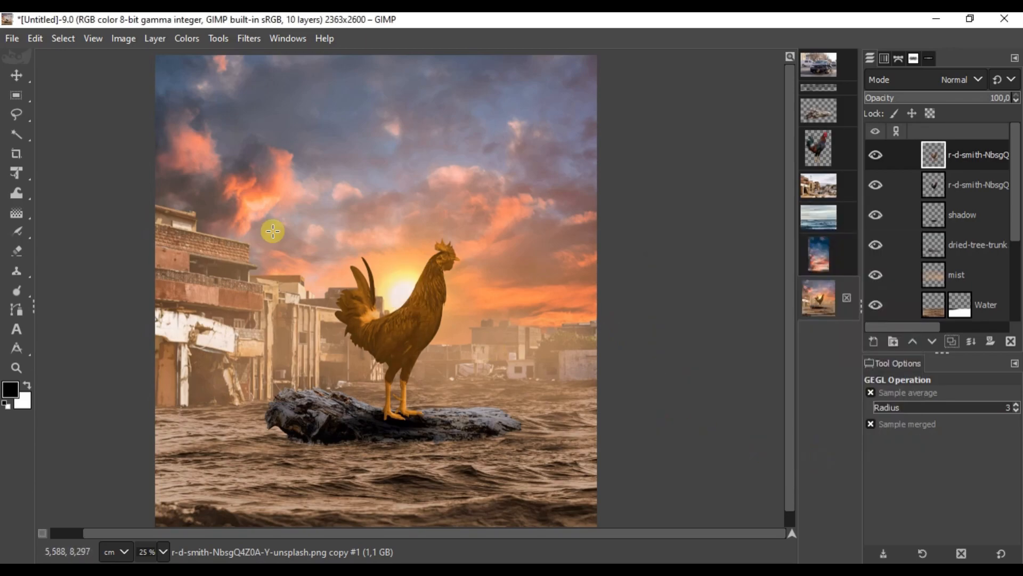
# Adjust the orange rooster copy's Levels, setting the midtone gamma to 1.25 and raising the input black point.
pyautogui.click(186, 38)
pyautogui.click(251, 210)
pyautogui.moveTo(853, 249); pyautogui.dragTo(849, 253)
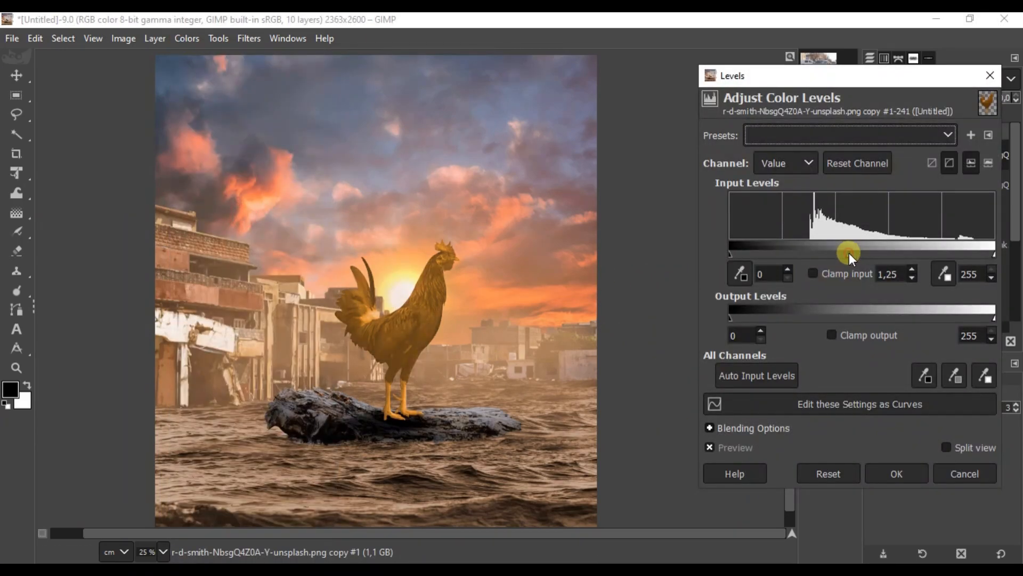
pyautogui.moveTo(730, 253)
pyautogui.mouseDown()
pyautogui.moveTo(762, 255)
pyautogui.moveTo(754, 255)
pyautogui.mouseUp()
pyautogui.click(896, 473)
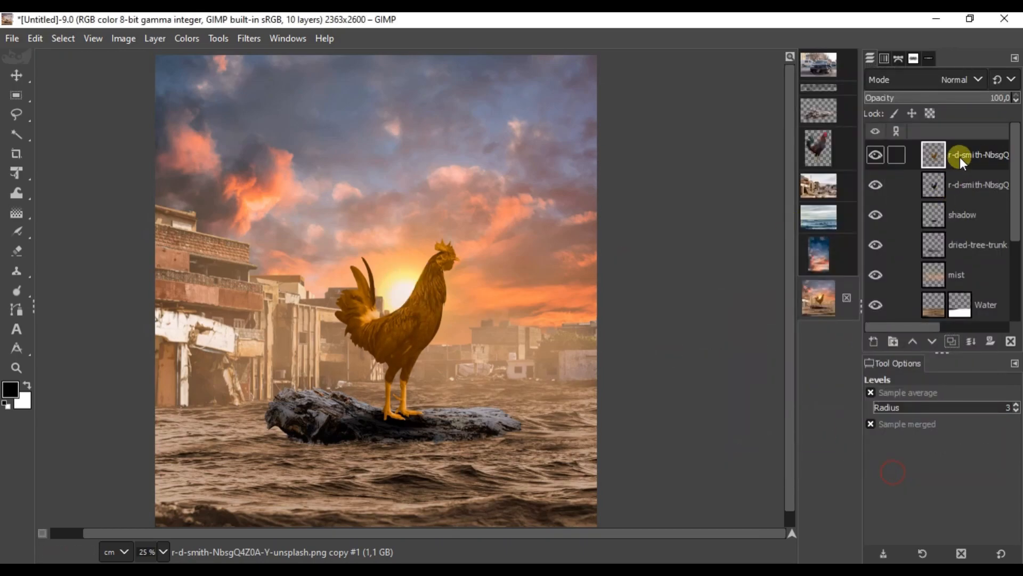
# Add a black full-transparency mask to the orange rooster copy.
pyautogui.click(991, 340)
pyautogui.click(881, 303)
pyautogui.click(912, 460)
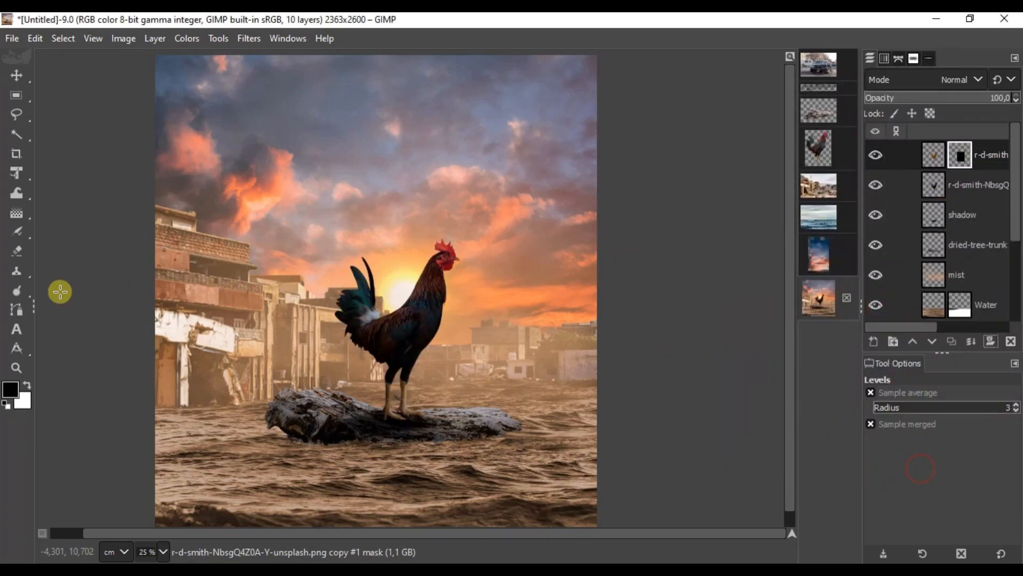
# Slightly adjust the original rooster layer with the Exposure filter.
pyautogui.click(906, 186)
pyautogui.click(187, 38)
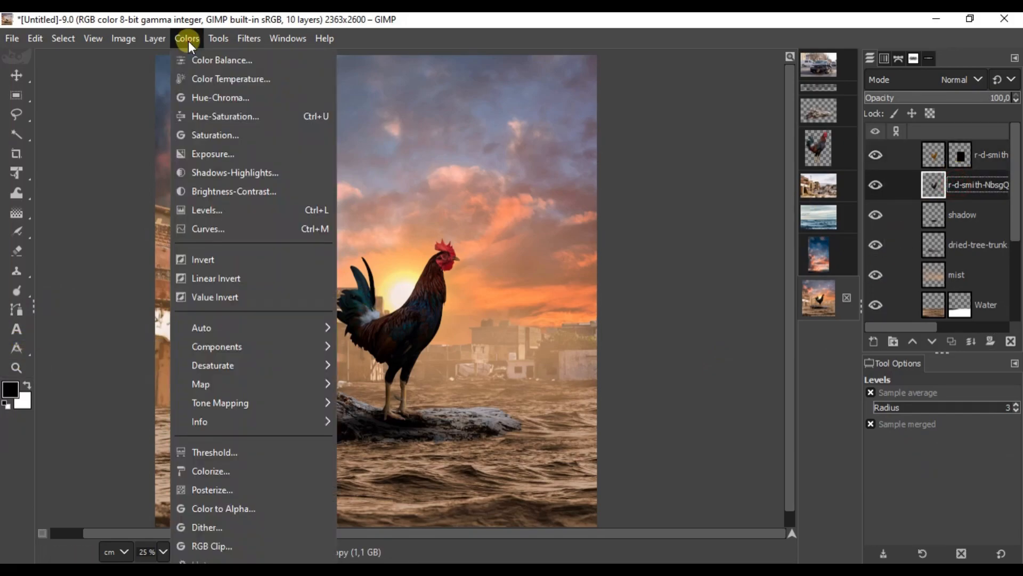
pyautogui.click(231, 158)
pyautogui.moveTo(767, 310); pyautogui.dragTo(772, 306)
pyautogui.click(843, 416)
# Set up the Airbrush for the orange copy's mask with white paint, the 2. Hardness 025 brush and size 179.
pyautogui.click(959, 156)
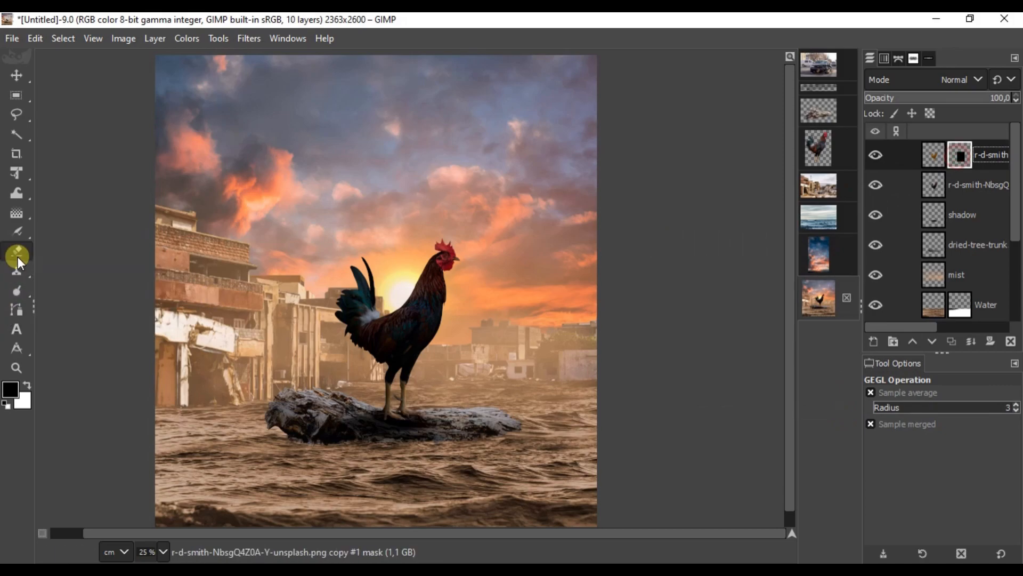
pyautogui.press('a')
pyautogui.click(29, 385)
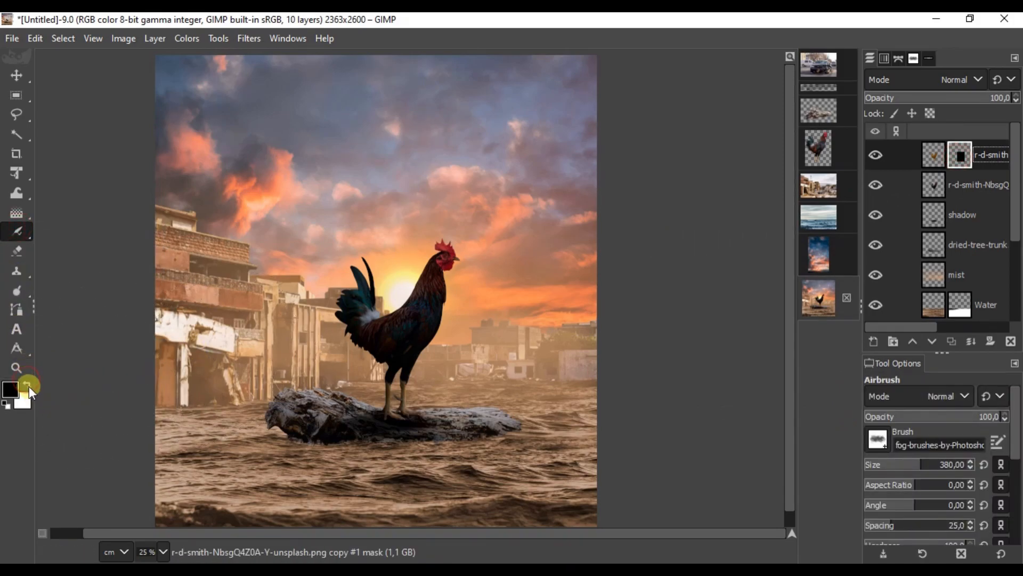
pyautogui.click(866, 439)
pyautogui.scroll(5, 895, 240)
pyautogui.click(893, 242)
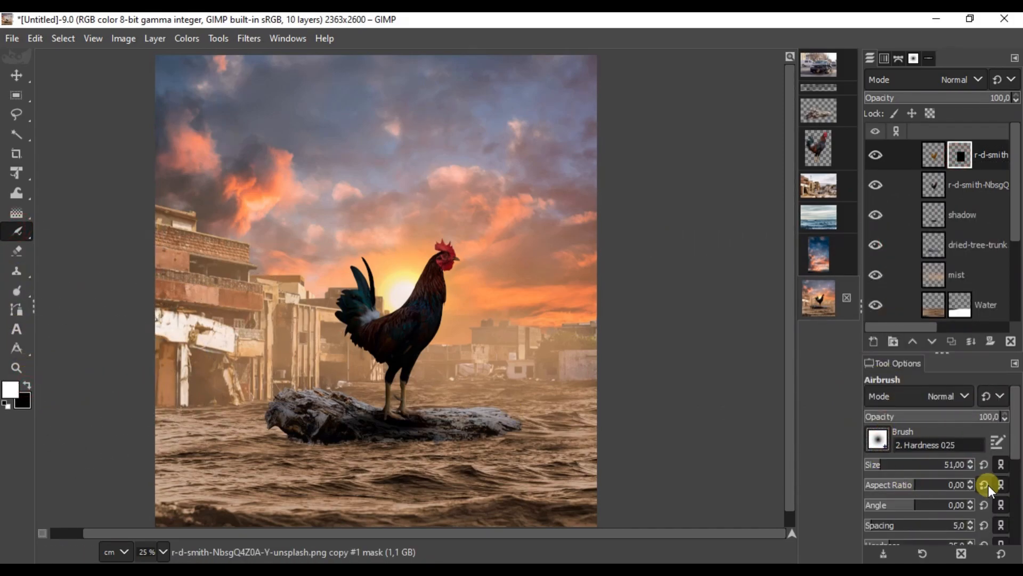
pyautogui.click(901, 465)
# Paint white on the copy's mask to reveal orange light along the rooster's comb, neck and back.
pyautogui.scroll(5, 396, 271)
pyautogui.scroll(-2, 452, 256)
pyautogui.moveTo(452, 269)
pyautogui.mouseDown()
pyautogui.moveTo(478, 232)
pyautogui.moveTo(554, 168)
pyautogui.moveTo(436, 334)
pyautogui.moveTo(380, 373)
pyautogui.moveTo(387, 306)
pyautogui.moveTo(363, 309)
pyautogui.mouseUp()
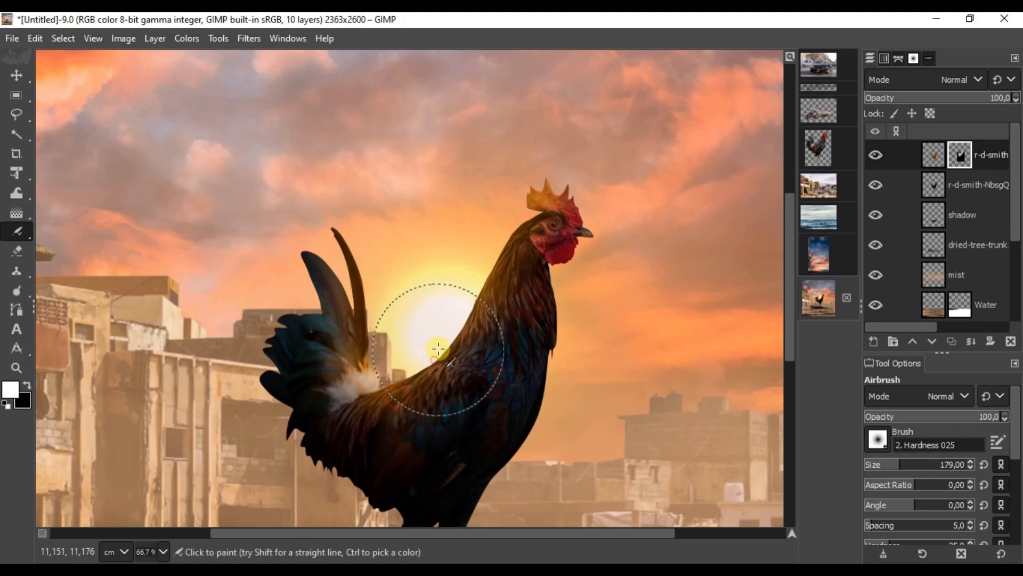
pyautogui.moveTo(443, 357); pyautogui.dragTo(426, 181)
pyautogui.moveTo(576, 213); pyautogui.dragTo(528, 270)
pyautogui.moveTo(566, 169); pyautogui.dragTo(464, 380)
# Airbrush white on the mask around the rooster's tail, underside and legs to extend the orange rim light.
pyautogui.scroll(3, 406, 421)
pyautogui.moveTo(373, 389)
pyautogui.mouseDown()
pyautogui.moveTo(389, 277)
pyautogui.moveTo(493, 390)
pyautogui.mouseUp()
pyautogui.scroll(-2, 493, 389)
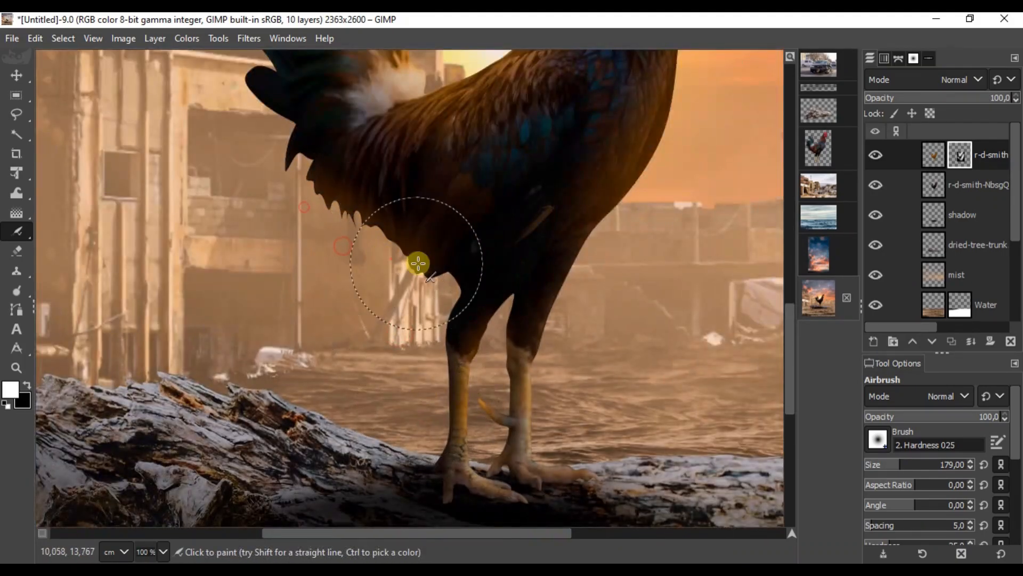
pyautogui.scroll(-3, 352, 333)
pyautogui.moveTo(314, 235); pyautogui.dragTo(316, 208)
pyautogui.scroll(2, 484, 130)
pyautogui.moveTo(495, 144); pyautogui.dragTo(521, 178)
pyautogui.scroll(-1, 529, 219)
pyautogui.scroll(3, 451, 452)
pyautogui.scroll(-1, 457, 393)
pyautogui.scroll(2, 319, 474)
pyautogui.moveTo(368, 373)
pyautogui.mouseDown()
pyautogui.moveTo(370, 416)
pyautogui.moveTo(403, 194)
pyautogui.mouseUp()
pyautogui.scroll(-3, 369, 384)
pyautogui.scroll(-2, 439, 277)
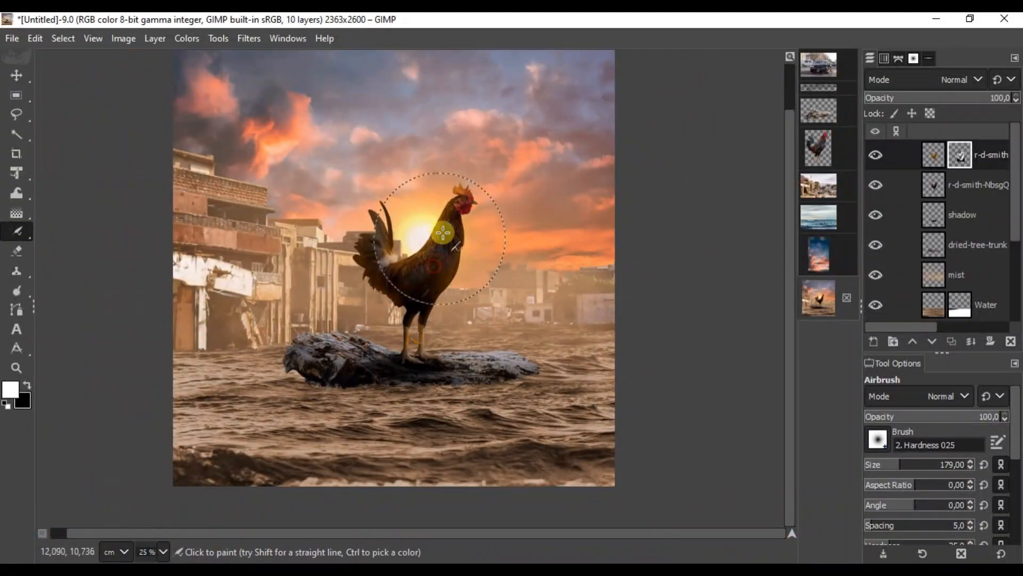
pyautogui.scroll(1, 418, 229)
# Dodge the orange rooster copy's image around the tail and rump feathers facing the sun.
pyautogui.click(933, 155)
pyautogui.hotkey('shift', 'd')
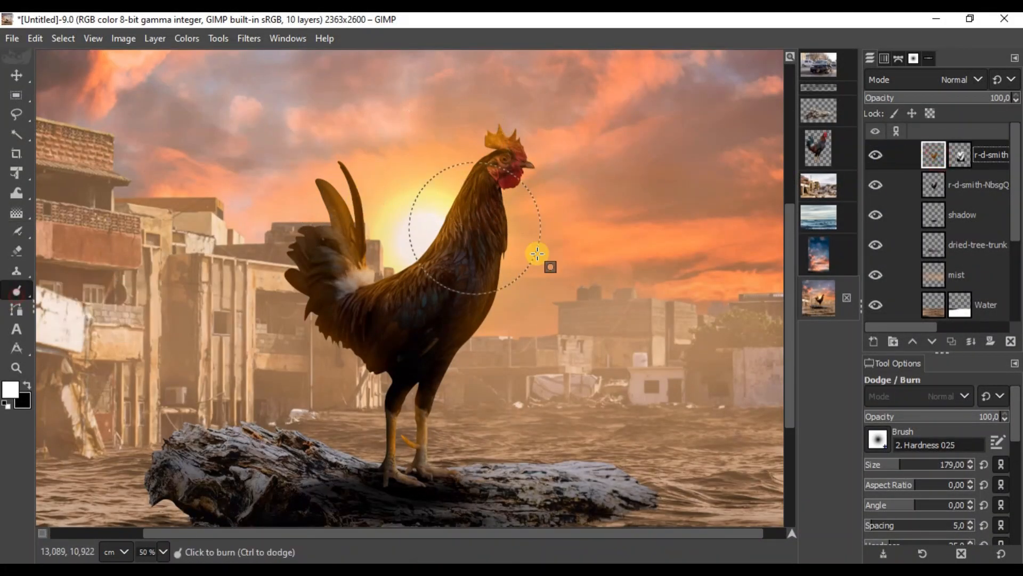
pyautogui.scroll(-5, 898, 468)
pyautogui.scroll(3, 420, 222)
pyautogui.moveTo(421, 223); pyautogui.dragTo(429, 296)
pyautogui.moveTo(425, 221); pyautogui.dragTo(370, 76)
pyautogui.moveTo(446, 325); pyautogui.dragTo(352, 295)
pyautogui.moveTo(356, 391); pyautogui.dragTo(405, 363)
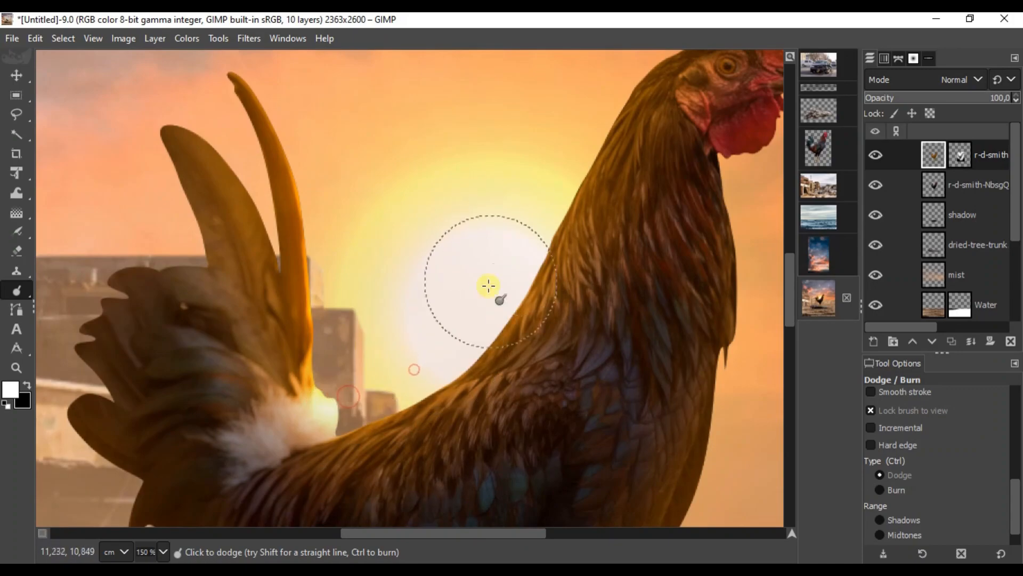
# Dodge the sunlit edges of the rooster's neck, back and legs on the orange copy.
pyautogui.moveTo(523, 178); pyautogui.dragTo(457, 265)
pyautogui.moveTo(485, 375); pyautogui.dragTo(525, 203)
pyautogui.moveTo(486, 400); pyautogui.dragTo(525, 228)
pyautogui.moveTo(420, 459); pyautogui.dragTo(480, 80)
pyautogui.scroll(1, 450, 395)
pyautogui.moveTo(552, 95); pyautogui.dragTo(507, 287)
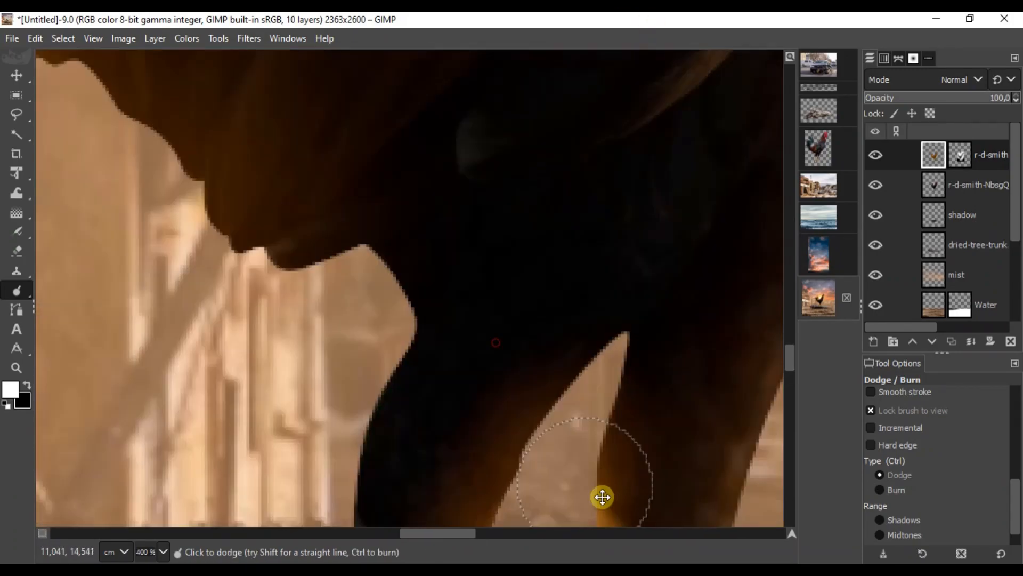
pyautogui.scroll(-2, 507, 288)
pyautogui.moveTo(405, 160); pyautogui.dragTo(282, 379)
pyautogui.scroll(-3, 323, 215)
# Switch Dodge/Burn to Burn on the original rooster layer and darken the feet resting on the trunk.
pyautogui.click(16, 75)
pyautogui.scroll(2, 326, 340)
pyautogui.click(952, 188)
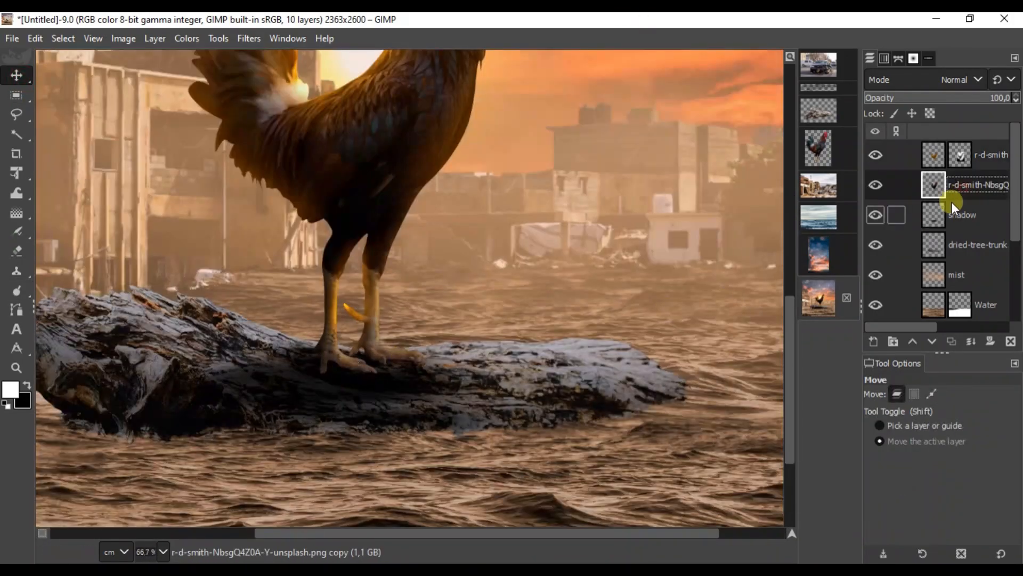
pyautogui.click(19, 292)
pyautogui.moveTo(1012, 405); pyautogui.dragTo(1012, 514)
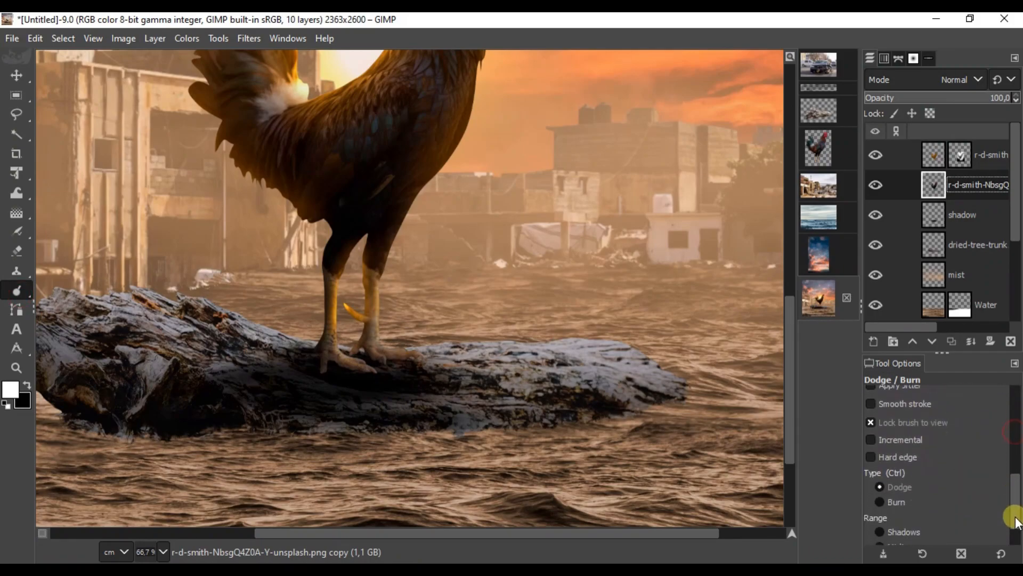
pyautogui.scroll(3, 235, 388)
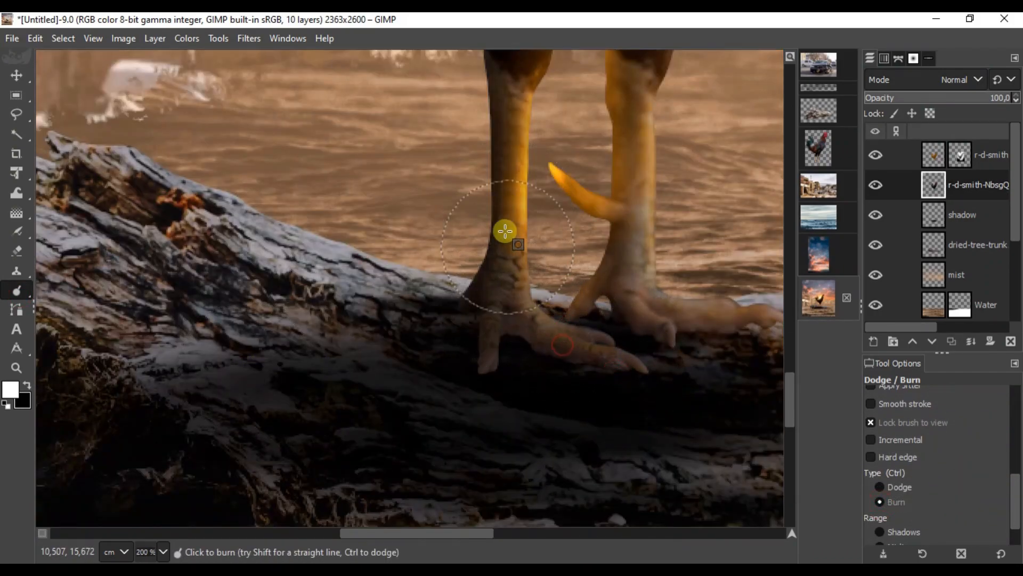
pyautogui.click(550, 351)
pyautogui.moveTo(685, 348); pyautogui.dragTo(600, 354)
pyautogui.scroll(1, 600, 354)
# Darken the rooster's toes and lower legs further with burn strokes on the original rooster layer.
pyautogui.moveTo(761, 327)
pyautogui.mouseDown()
pyautogui.moveTo(637, 335)
pyautogui.moveTo(637, 321)
pyautogui.moveTo(536, 323)
pyautogui.moveTo(521, 59)
pyautogui.mouseUp()
pyautogui.moveTo(529, 365); pyautogui.dragTo(514, 474)
pyautogui.moveTo(499, 411)
pyautogui.mouseDown()
pyautogui.moveTo(514, 97)
pyautogui.moveTo(514, 246)
pyautogui.mouseUp()
pyautogui.scroll(-3, 507, 213)
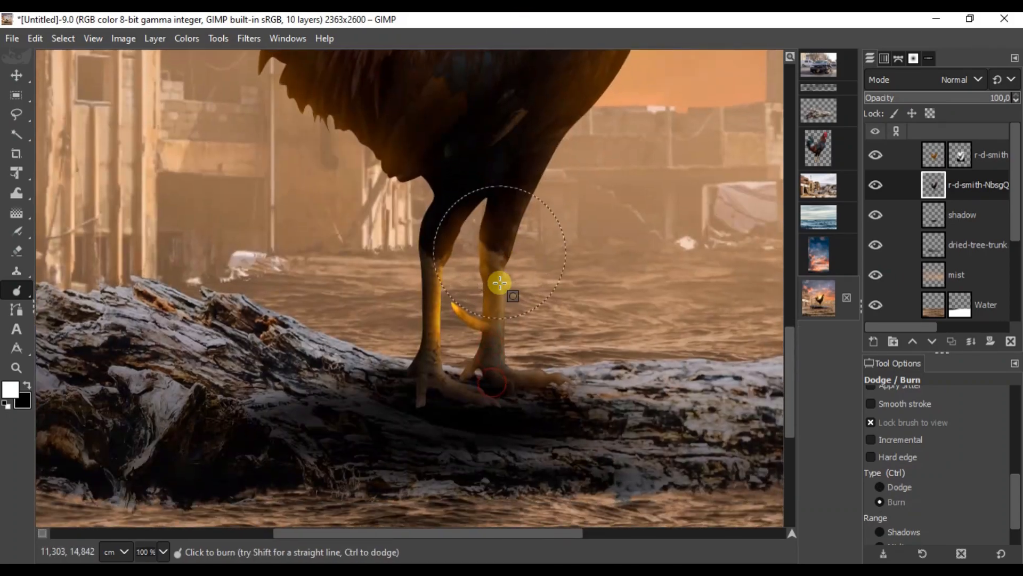
pyautogui.scroll(-3, 375, 406)
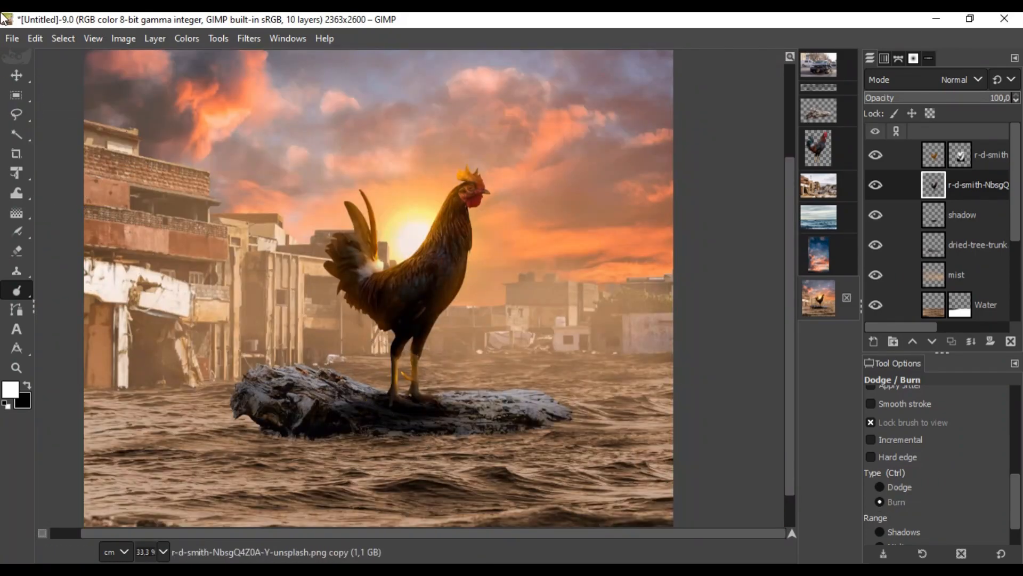
pyautogui.click(19, 75)
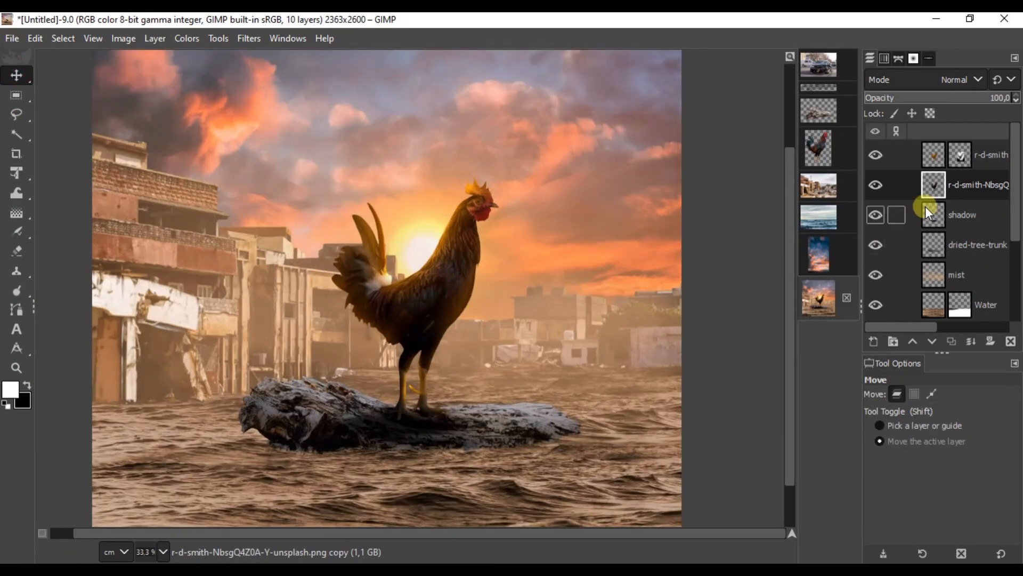
# Fine-tune the color of the orange rooster copy's image with Hue-Saturation.
pyautogui.click(936, 157)
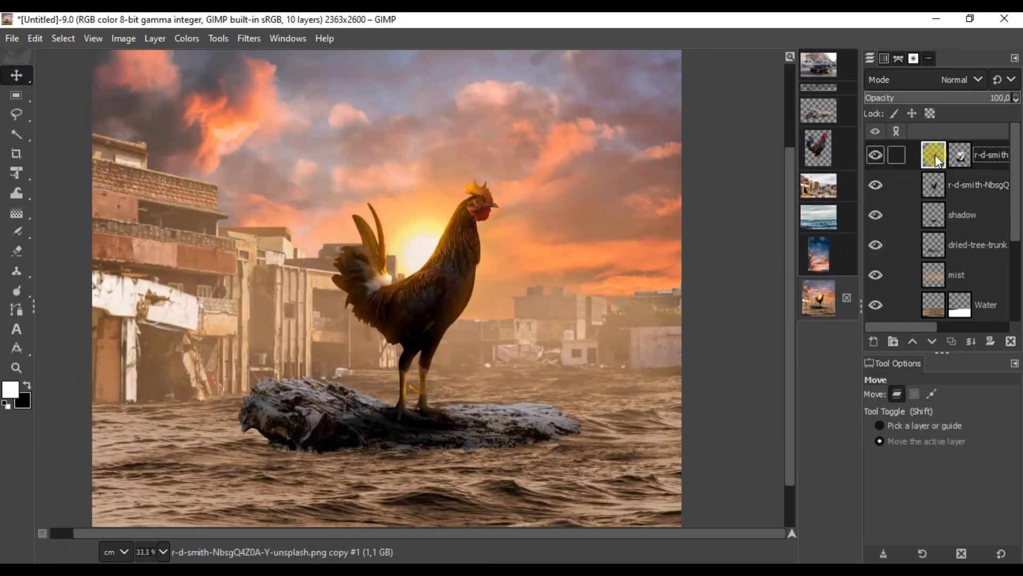
pyautogui.click(188, 39)
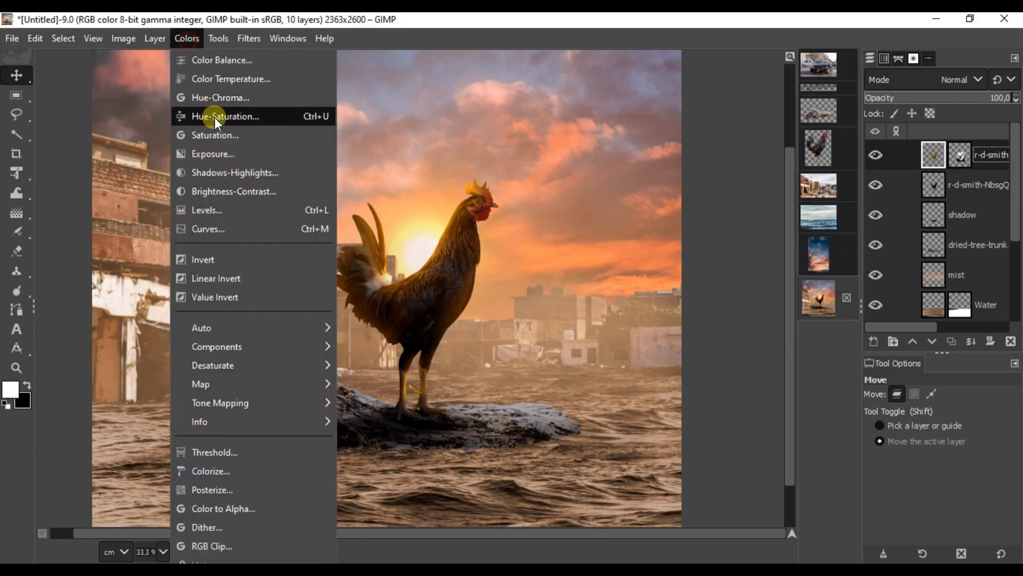
pyautogui.click(214, 116)
pyautogui.moveTo(758, 495); pyautogui.dragTo(775, 498)
pyautogui.moveTo(805, 212); pyautogui.dragTo(804, 133)
pyautogui.click(800, 538)
# Adjust the supernova layer with Hue-Saturation, setting Lightness to 23.8 and Saturation to -41.5.
pyautogui.scroll(-3, 949, 284)
pyautogui.click(948, 283)
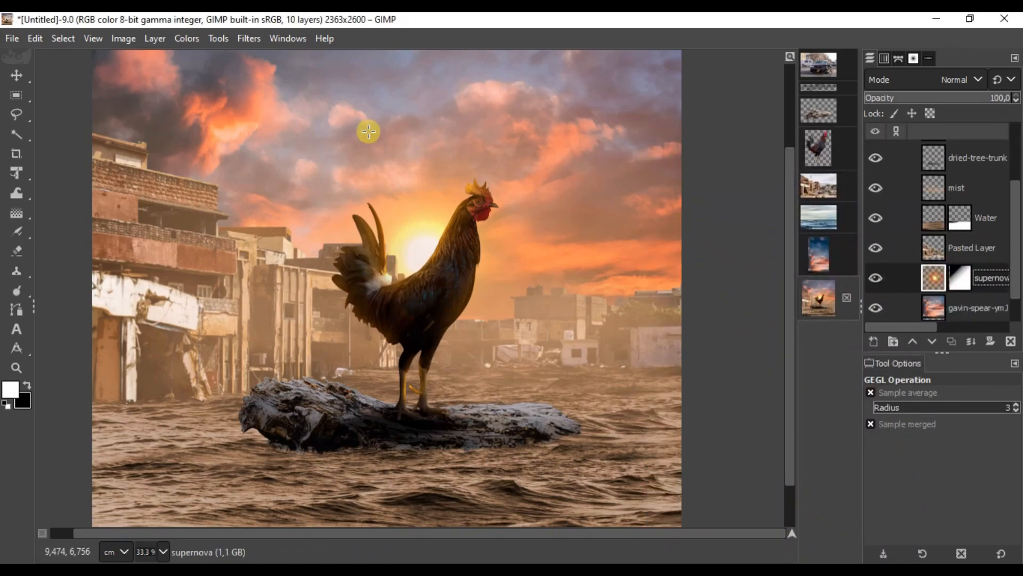
pyautogui.click(155, 39)
pyautogui.click(189, 41)
pyautogui.click(187, 39)
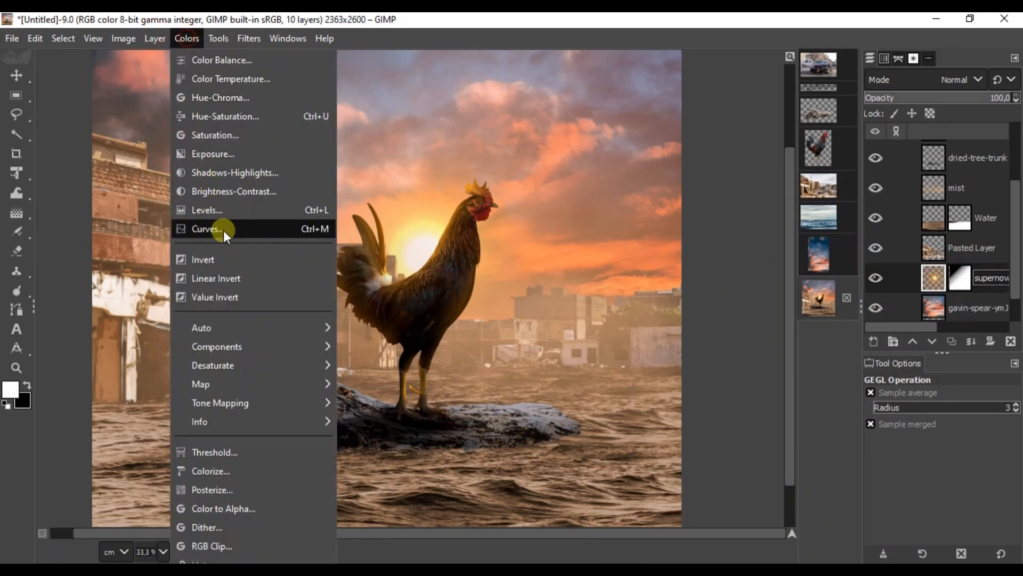
pyautogui.click(240, 117)
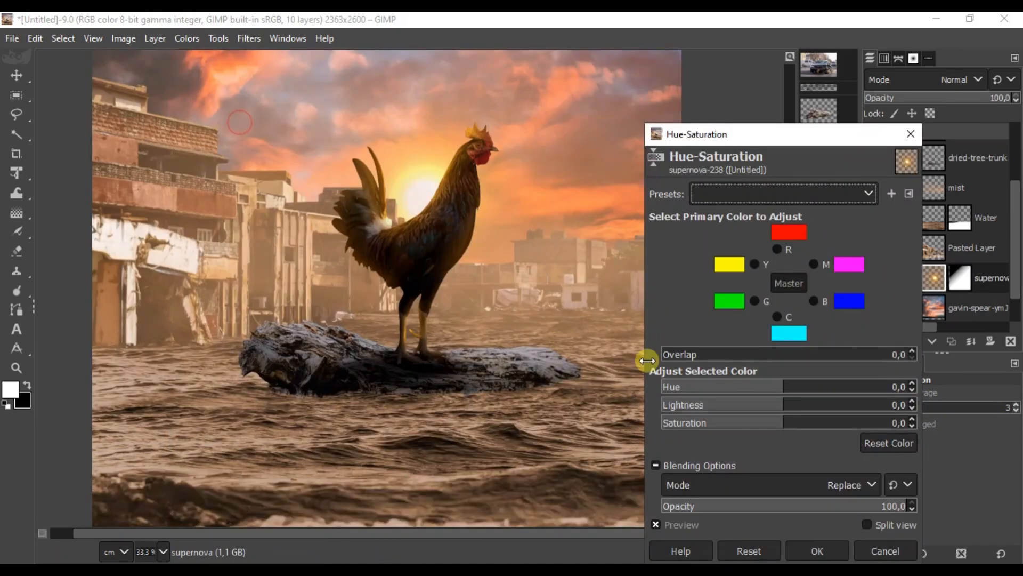
pyautogui.moveTo(755, 421); pyautogui.dragTo(814, 408)
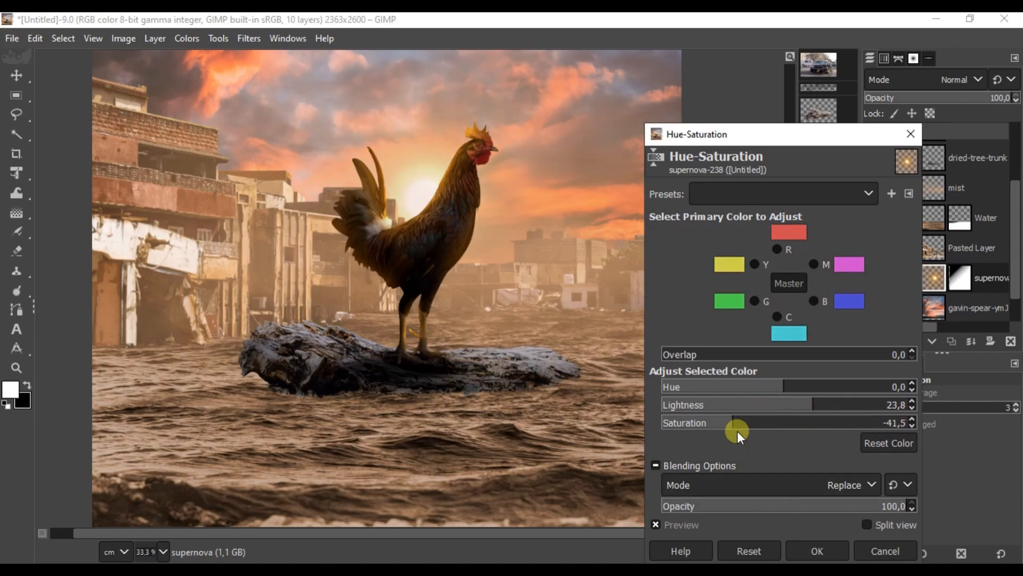
pyautogui.click(799, 552)
# Examine how the softened sun glow blends with the rooster, ruins and water across the whole composition.
pyautogui.scroll(-2, 543, 329)
pyautogui.scroll(1, 474, 240)
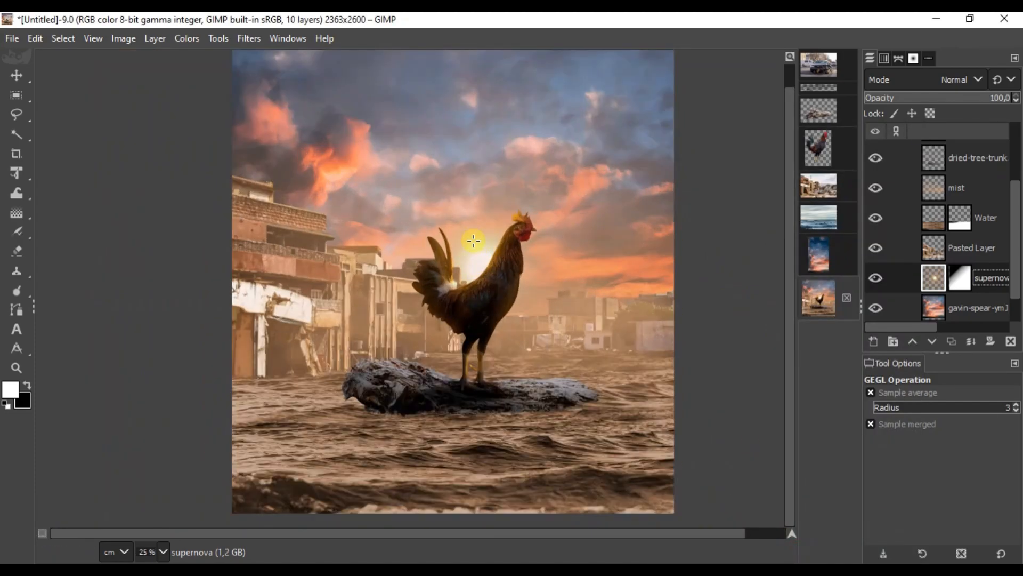
pyautogui.scroll(-1, 474, 239)
pyautogui.scroll(1, 484, 365)
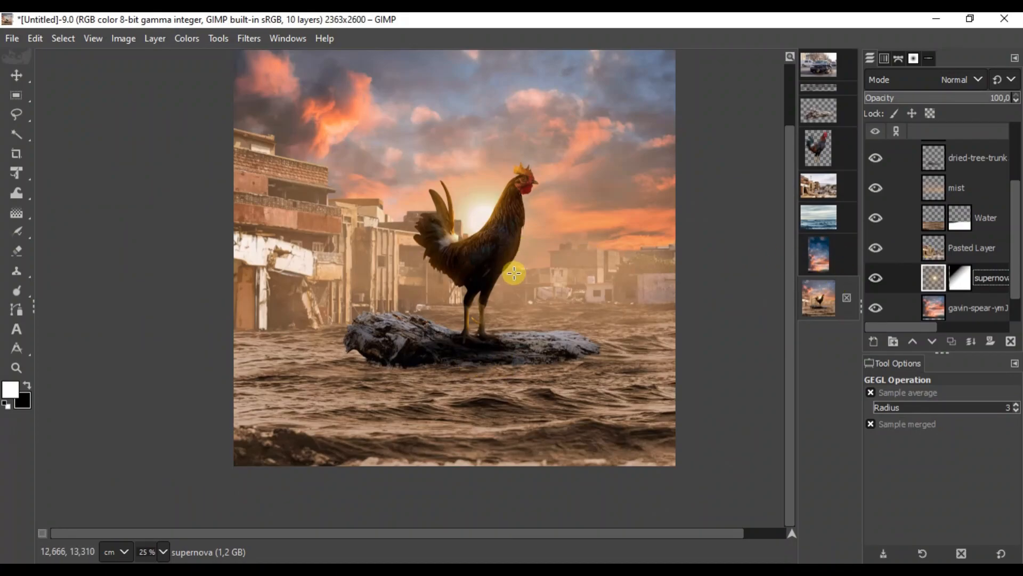
pyautogui.scroll(1, 466, 357)
pyautogui.scroll(-2, 398, 347)
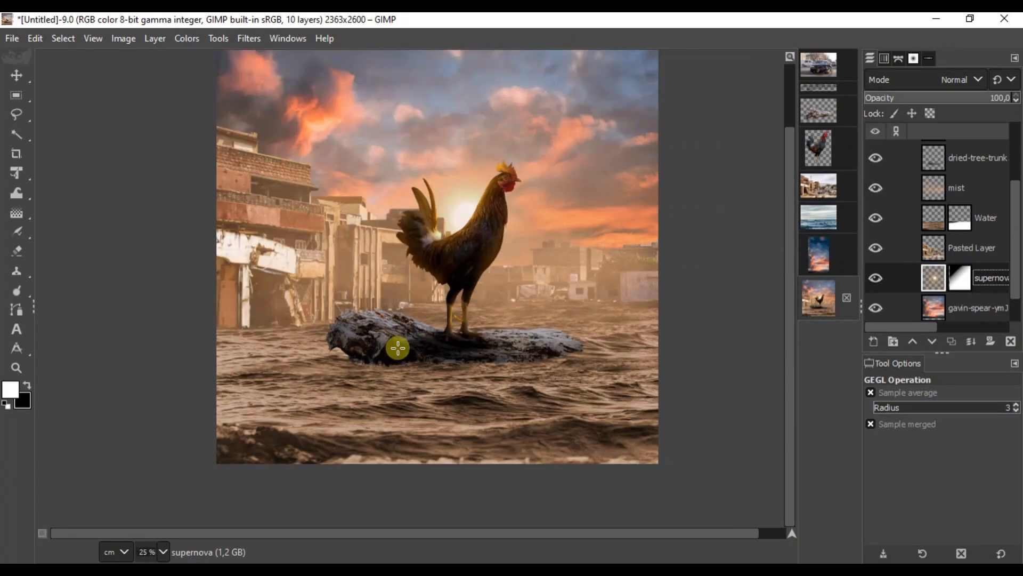
pyautogui.scroll(1, 411, 349)
pyautogui.scroll(-1, 411, 352)
pyautogui.scroll(-1, 918, 271)
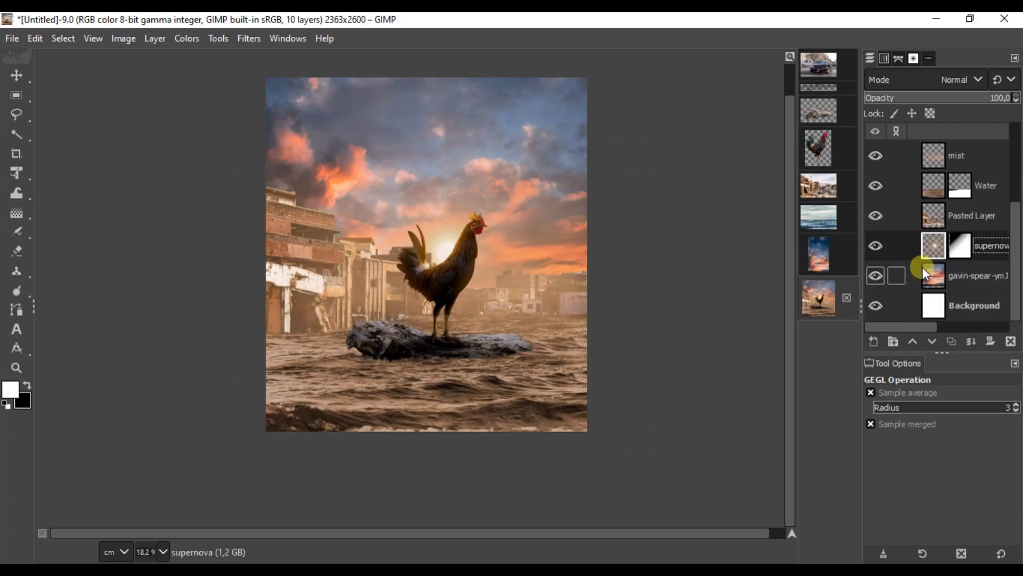
# Create a new transparent layer named shadow directly above the Water layer.
pyautogui.click(932, 186)
pyautogui.hotkey('shift', 'ctrl', 'n')
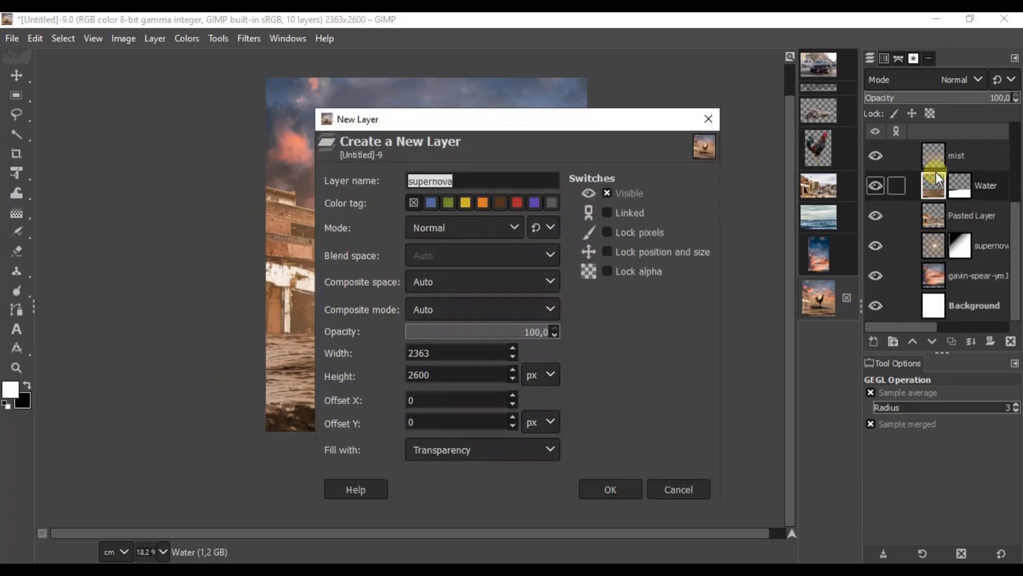
pyautogui.write('shadow')
pyautogui.press('Return')
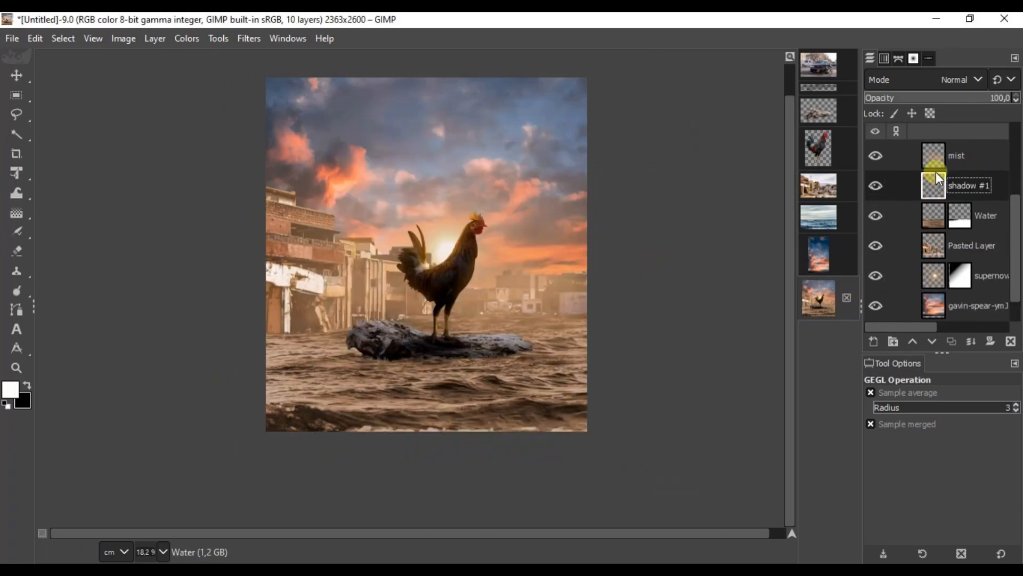
# Reorder the new shadow layer so it sits directly above the dried-tree-trunk layer.
pyautogui.click(909, 344)
pyautogui.click(905, 343)
pyautogui.click(905, 343)
pyautogui.click(905, 343)
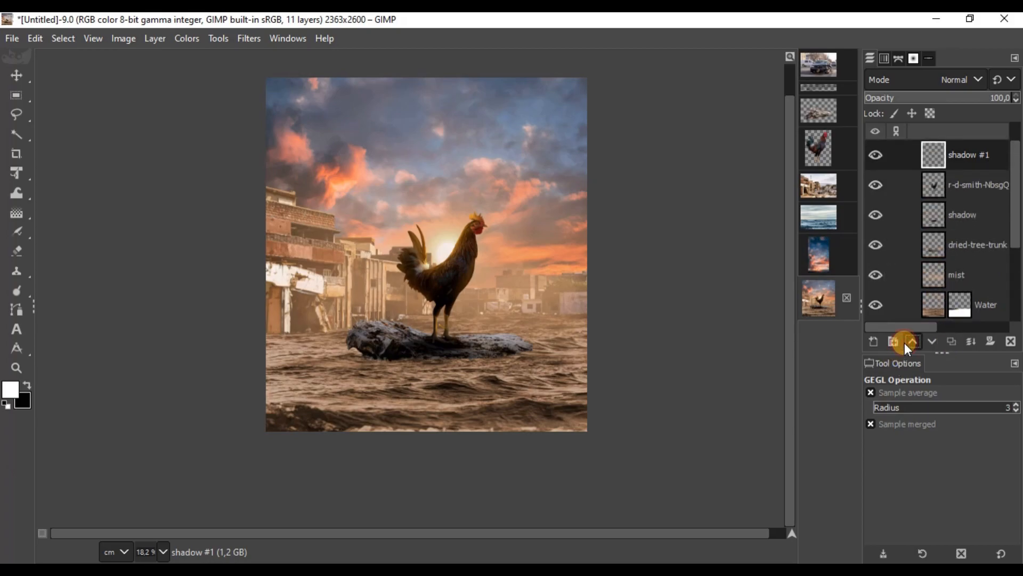
pyautogui.click(905, 344)
pyautogui.click(930, 344)
pyautogui.click(931, 343)
pyautogui.click(930, 344)
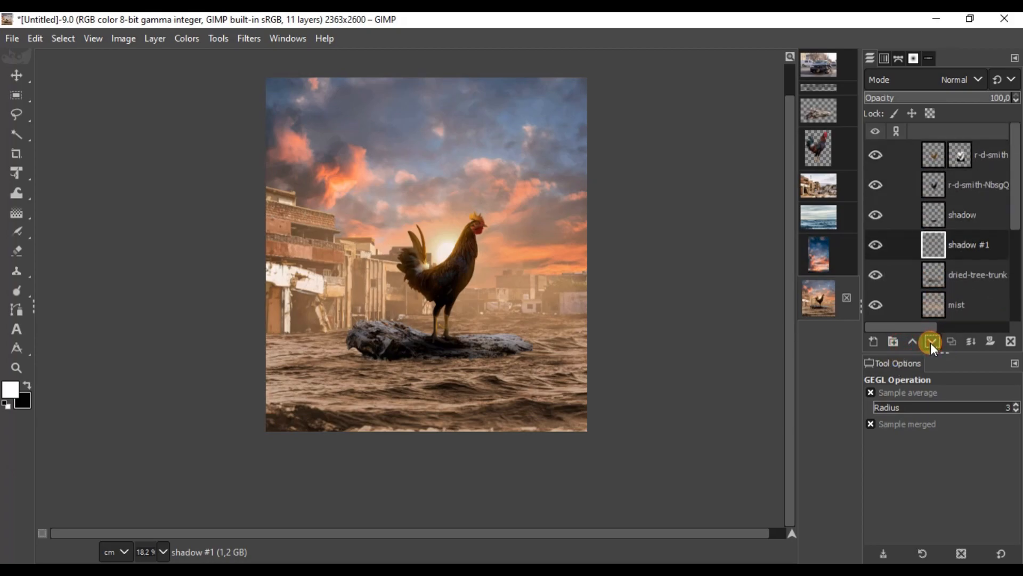
# Airbrush a black shadow on the water beneath the trunk, using brush size 356 and aspect ratio 5.
pyautogui.moveTo(17, 231)
pyautogui.click(80, 268)
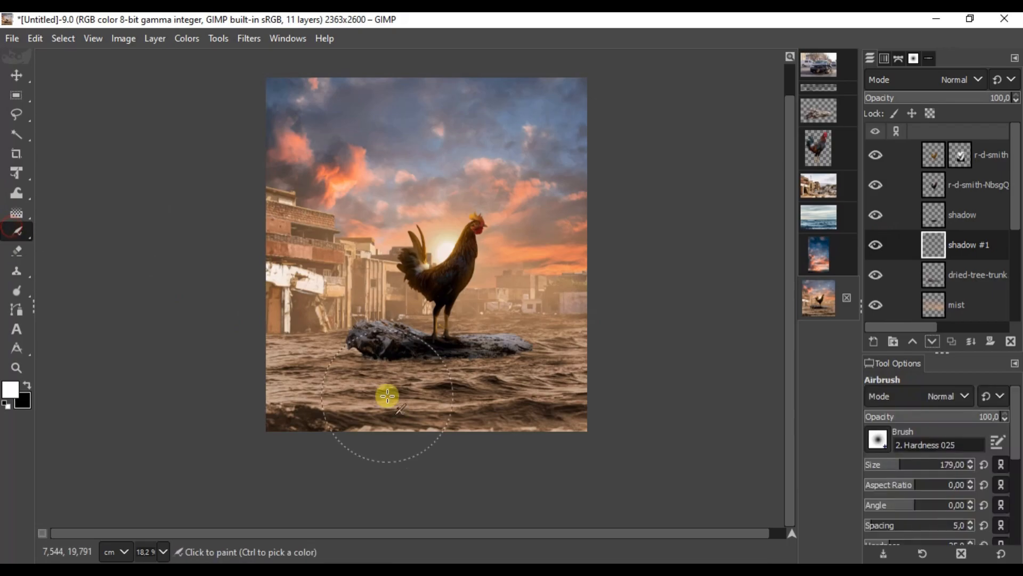
pyautogui.press('x')
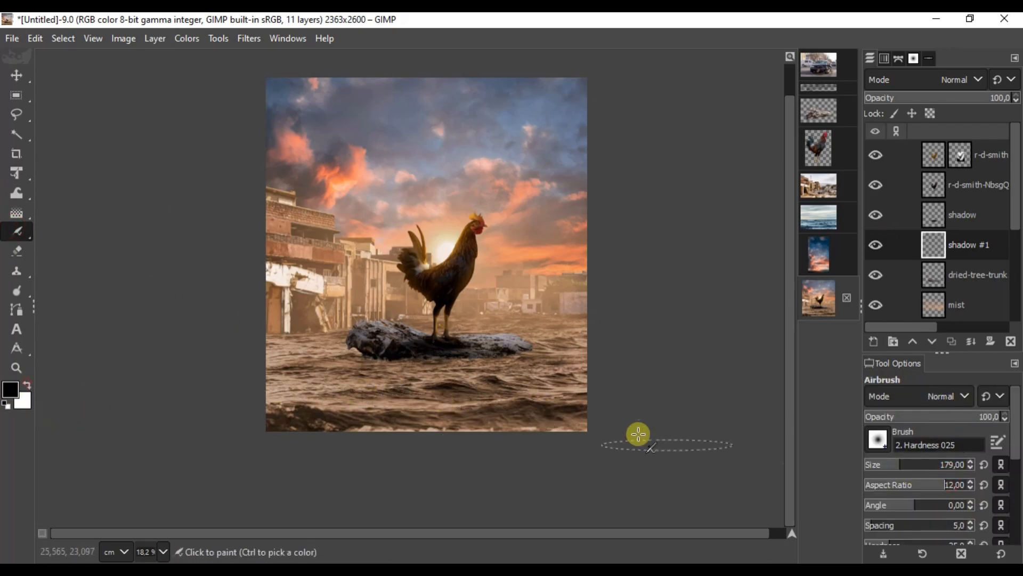
pyautogui.scroll(1, 525, 408)
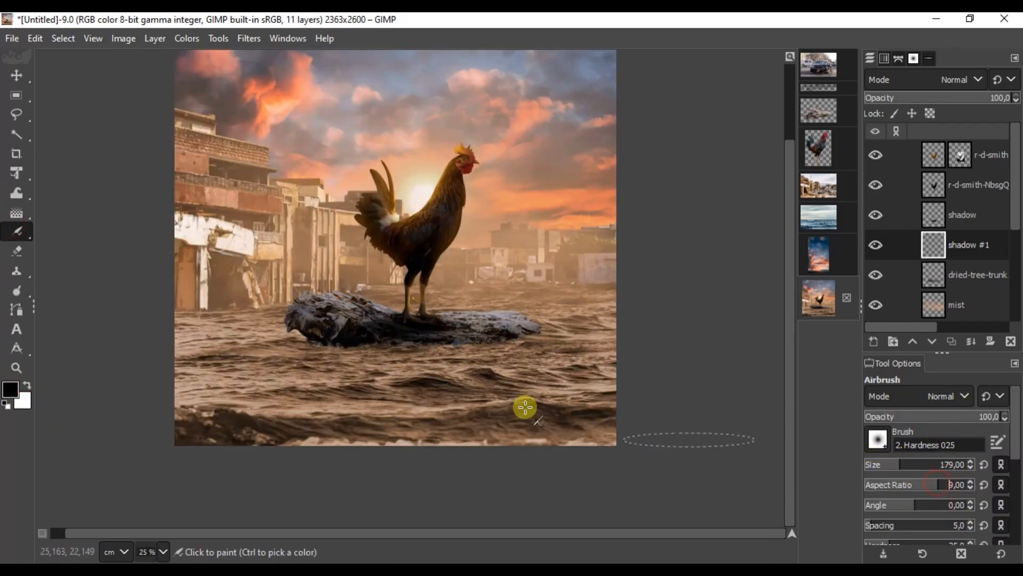
pyautogui.click(919, 462)
pyautogui.scroll(1, 513, 367)
pyautogui.moveTo(435, 348)
pyautogui.mouseDown()
pyautogui.moveTo(283, 352)
pyautogui.moveTo(475, 347)
pyautogui.moveTo(206, 349)
pyautogui.moveTo(507, 354)
pyautogui.moveTo(271, 448)
pyautogui.moveTo(475, 360)
pyautogui.moveTo(565, 368)
pyautogui.mouseUp()
pyautogui.scroll(-2, 278, 364)
pyautogui.scroll(3, 292, 353)
pyautogui.scroll(-1, 389, 381)
pyautogui.scroll(1, 450, 404)
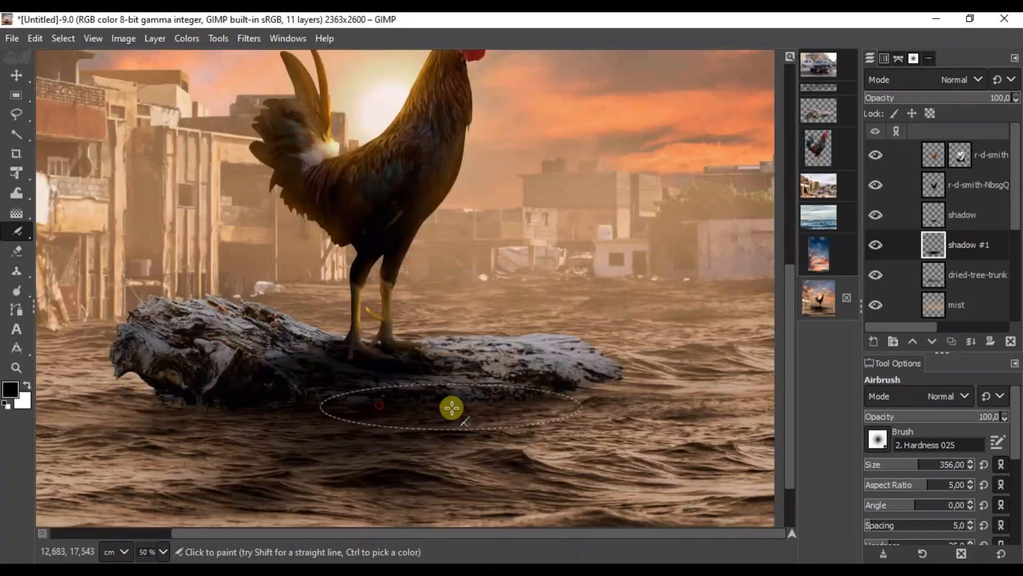
# Extend and deepen the black airbrushed shadow along the trunk's underside toward both of its ends.
pyautogui.scroll(3, 382, 395)
pyautogui.scroll(-2, 245, 368)
pyautogui.moveTo(383, 395)
pyautogui.mouseDown()
pyautogui.moveTo(282, 378)
pyautogui.moveTo(224, 384)
pyautogui.mouseUp()
pyautogui.scroll(-2, 411, 377)
pyautogui.scroll(3, 555, 329)
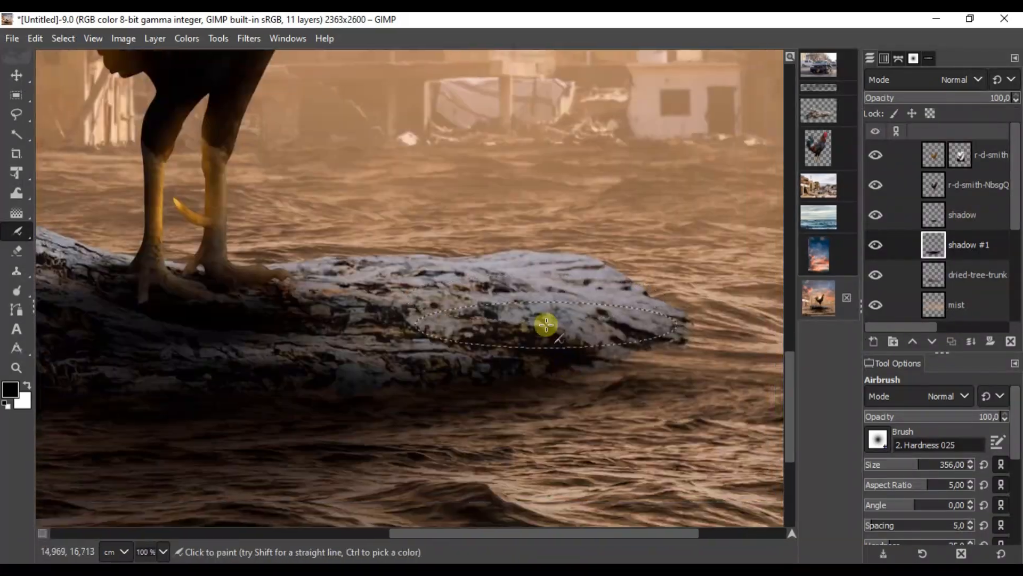
pyautogui.scroll(2, 587, 352)
pyautogui.moveTo(442, 399); pyautogui.dragTo(534, 370)
pyautogui.scroll(-4, 640, 341)
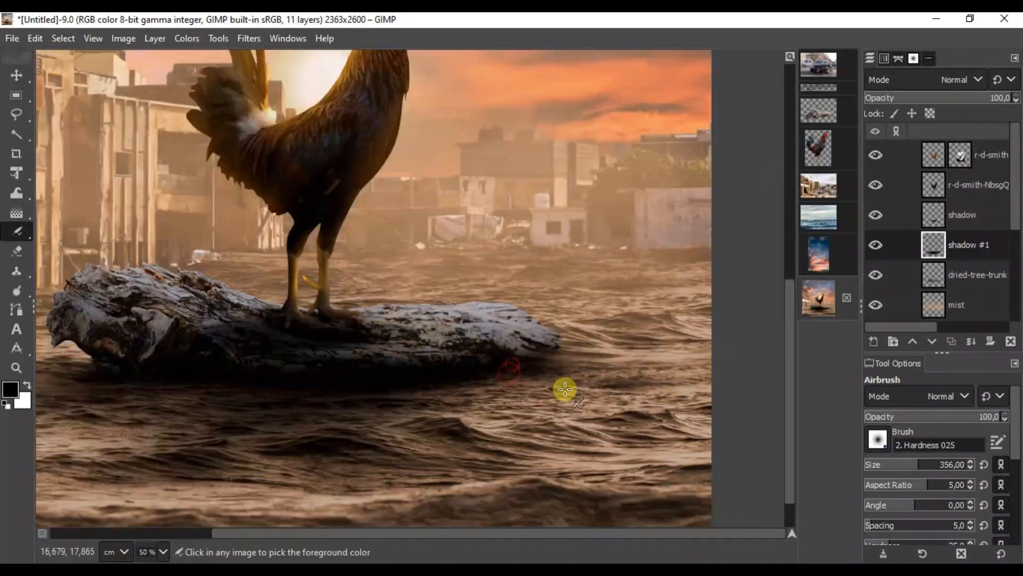
pyautogui.scroll(-2, 568, 389)
pyautogui.moveTo(365, 386)
pyautogui.mouseDown()
pyautogui.moveTo(280, 347)
pyautogui.moveTo(186, 371)
pyautogui.mouseUp()
pyautogui.scroll(2, 335, 350)
pyautogui.click(187, 39)
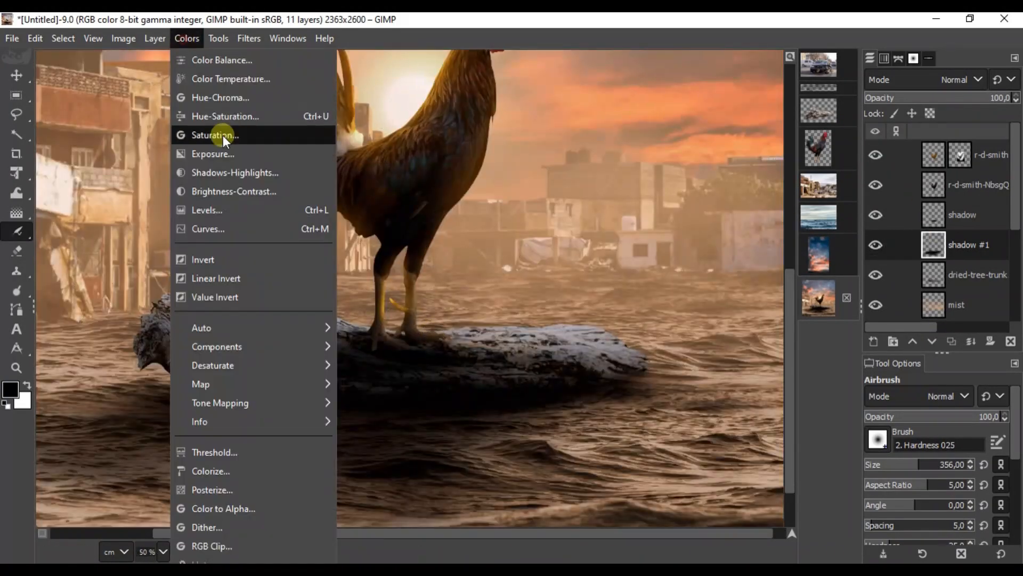
pyautogui.click(229, 151)
pyautogui.click(913, 220)
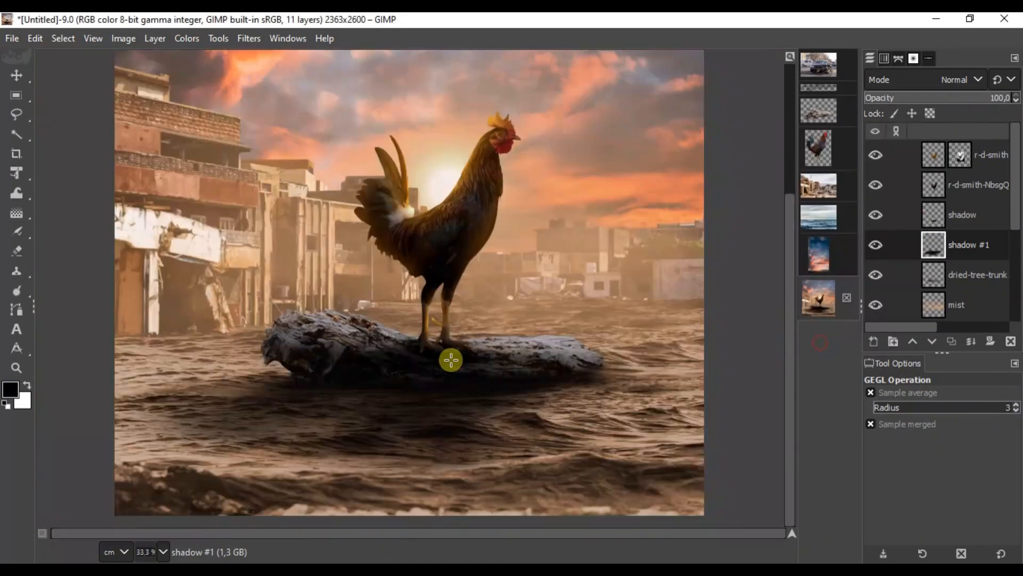
# Merge the masked orange rooster copy down into the rooster layer below it.
pyautogui.scroll(-2, 451, 358)
pyautogui.press('m')
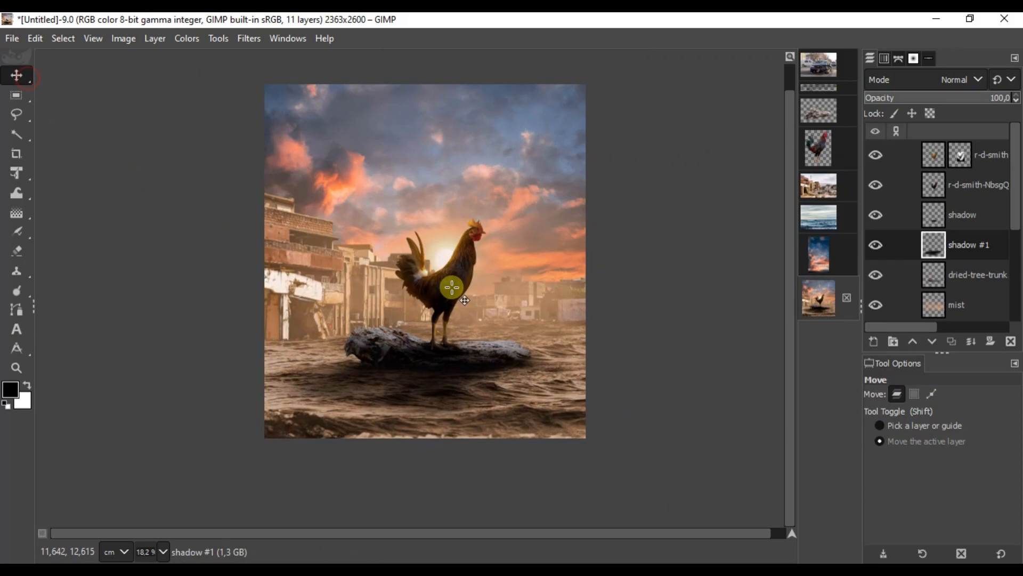
pyautogui.scroll(2, 436, 360)
pyautogui.scroll(-1, 436, 361)
pyautogui.click(917, 160)
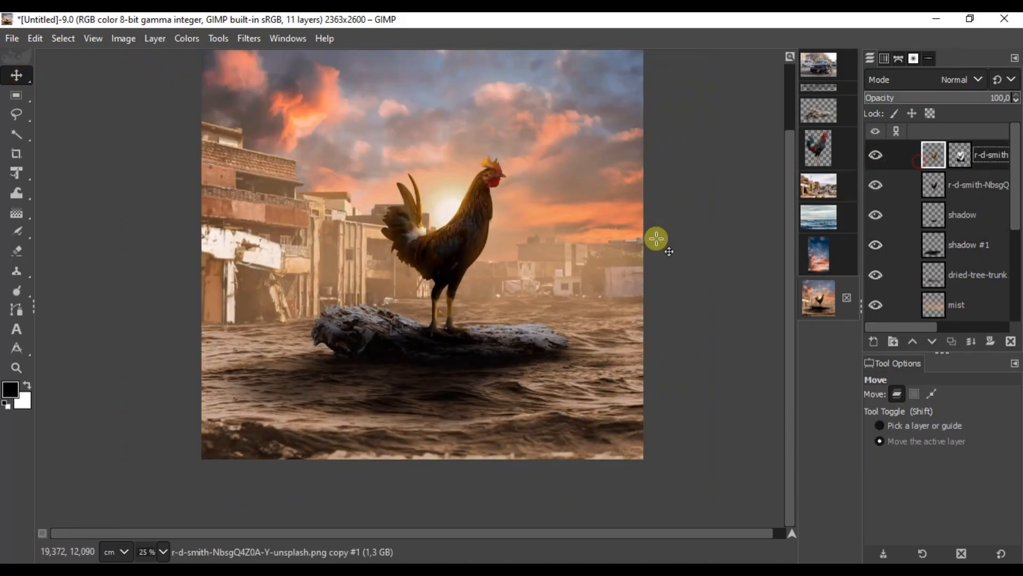
pyautogui.click(971, 342)
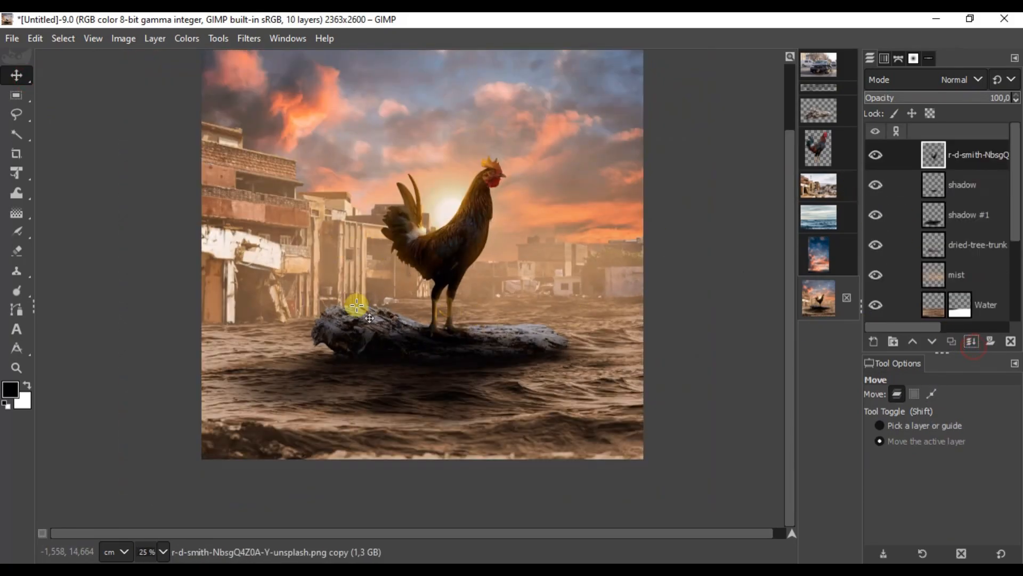
# Blur the rooster's leg and chest edges with the Blur tool at opacity 100, size 89 and aspect ratio 0.
pyautogui.moveTo(25, 292)
pyautogui.click(86, 309)
pyautogui.scroll(3, 446, 315)
pyautogui.click(984, 485)
pyautogui.scroll(3, 412, 349)
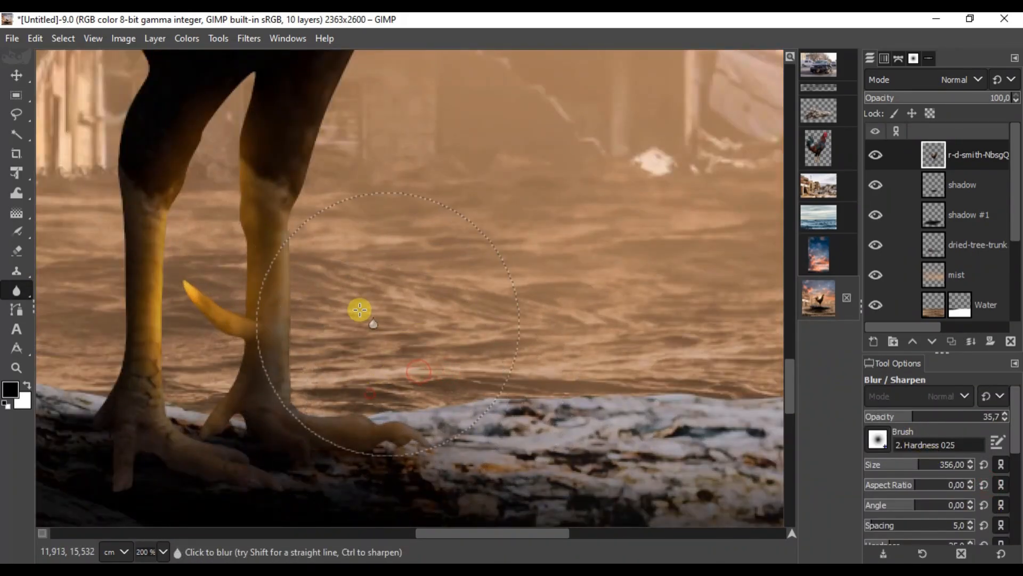
pyautogui.click(934, 416)
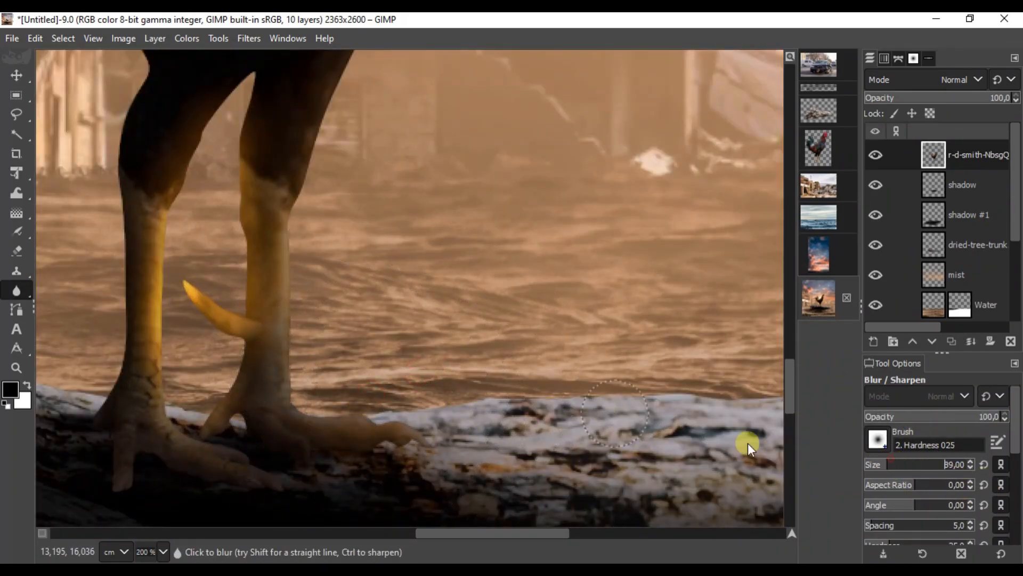
pyautogui.scroll(1, 297, 346)
pyautogui.scroll(-2, 294, 408)
pyautogui.moveTo(352, 132); pyautogui.dragTo(301, 314)
pyautogui.scroll(-3, 301, 315)
pyautogui.scroll(3, 351, 160)
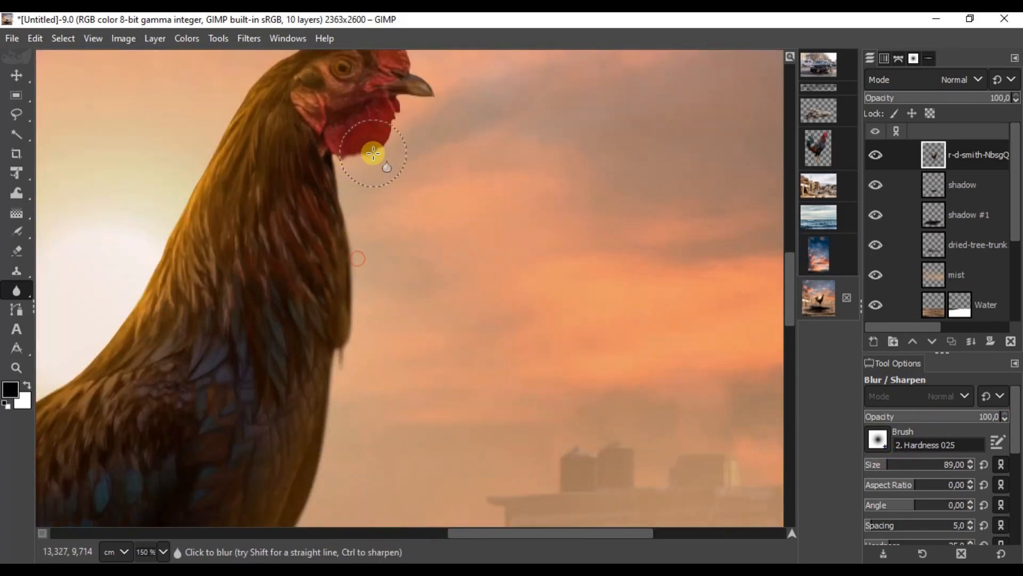
# Soften the remaining outline of the rooster with blur strokes along the head, neck, back, tail and body edges.
pyautogui.moveTo(350, 158); pyautogui.dragTo(533, 256)
pyautogui.moveTo(457, 151); pyautogui.dragTo(601, 94)
pyautogui.moveTo(416, 342); pyautogui.dragTo(258, 452)
pyautogui.moveTo(155, 96)
pyautogui.mouseDown()
pyautogui.moveTo(222, 306)
pyautogui.moveTo(323, 295)
pyautogui.mouseUp()
pyautogui.moveTo(228, 291)
pyautogui.mouseDown()
pyautogui.moveTo(151, 302)
pyautogui.moveTo(124, 392)
pyautogui.moveTo(229, 313)
pyautogui.mouseUp()
pyautogui.moveTo(229, 313)
pyautogui.mouseDown()
pyautogui.moveTo(278, 464)
pyautogui.moveTo(173, 261)
pyautogui.mouseUp()
pyautogui.moveTo(427, 437); pyautogui.dragTo(449, 205)
pyautogui.moveTo(450, 205)
pyautogui.mouseDown()
pyautogui.moveTo(432, 386)
pyautogui.moveTo(378, 220)
pyautogui.mouseUp()
pyautogui.moveTo(448, 259)
pyautogui.mouseDown()
pyautogui.moveTo(415, 284)
pyautogui.moveTo(482, 333)
pyautogui.mouseUp()
pyautogui.scroll(-1, 957, 241)
# Soften the trunk's outline with blur strokes along its edges on the dried-tree-trunk layer.
pyautogui.click(957, 218)
pyautogui.moveTo(628, 326); pyautogui.dragTo(129, 385)
pyautogui.moveTo(393, 366)
pyautogui.mouseDown()
pyautogui.moveTo(457, 369)
pyautogui.moveTo(489, 392)
pyautogui.mouseUp()
pyautogui.scroll(-3, 489, 391)
pyautogui.moveTo(371, 450); pyautogui.dragTo(490, 440)
pyautogui.scroll(3, 173, 415)
pyautogui.moveTo(173, 416); pyautogui.dragTo(272, 187)
pyautogui.scroll(-2, 272, 187)
pyautogui.scroll(-1, 490, 226)
pyautogui.moveTo(453, 257)
pyautogui.mouseDown()
pyautogui.moveTo(339, 365)
pyautogui.moveTo(266, 370)
pyautogui.mouseUp()
pyautogui.scroll(1, 327, 353)
pyautogui.scroll(-1, 388, 342)
# Review the full composition at several zoom levels to judge the blurred rooster and trunk edges.
pyautogui.click(18, 81)
pyautogui.scroll(-1, 443, 275)
pyautogui.scroll(2, 443, 277)
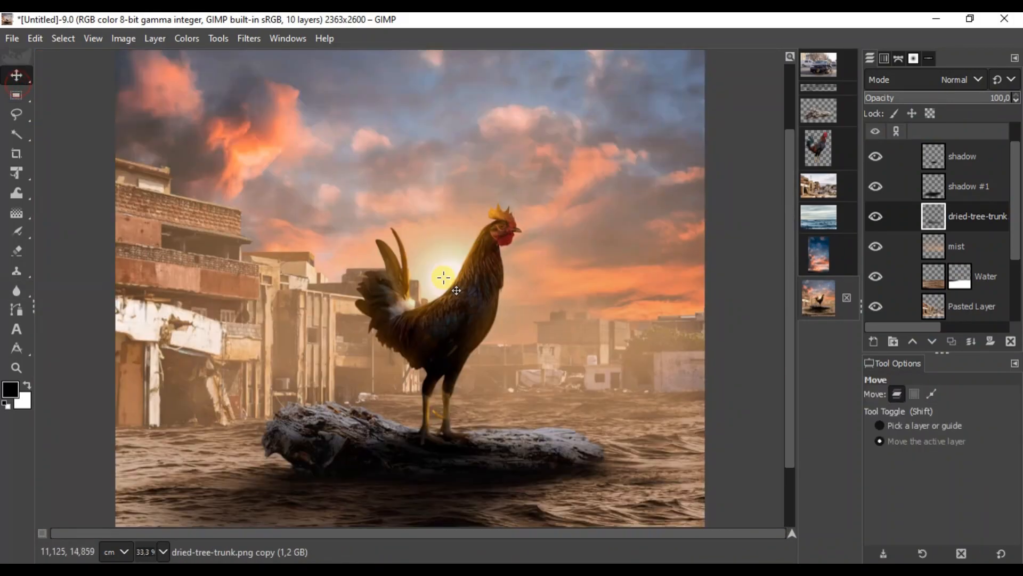
pyautogui.scroll(-1, 443, 277)
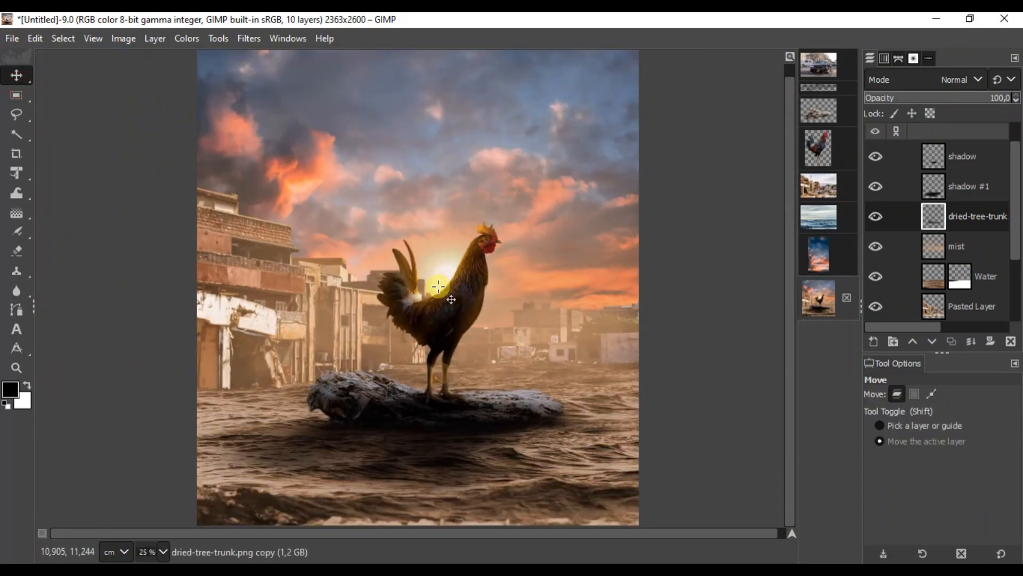
pyautogui.scroll(1, 438, 286)
pyautogui.scroll(-2, 105, 144)
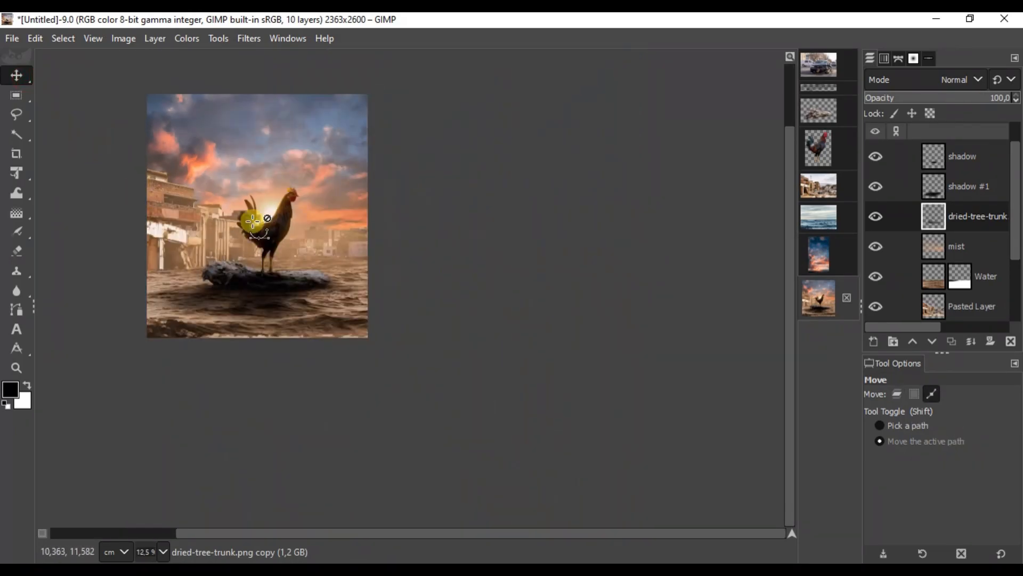
pyautogui.scroll(2, 253, 220)
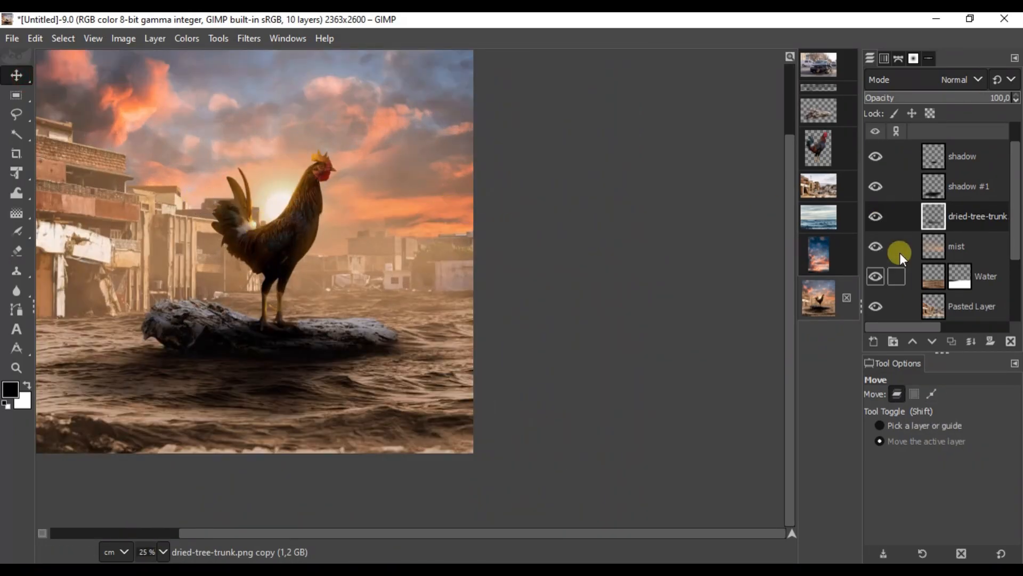
# Merge the Water layer down successively with the ruins, supernova and sky layers into a single layer.
pyautogui.click(967, 300)
pyautogui.scroll(-1, 960, 282)
pyautogui.click(942, 254)
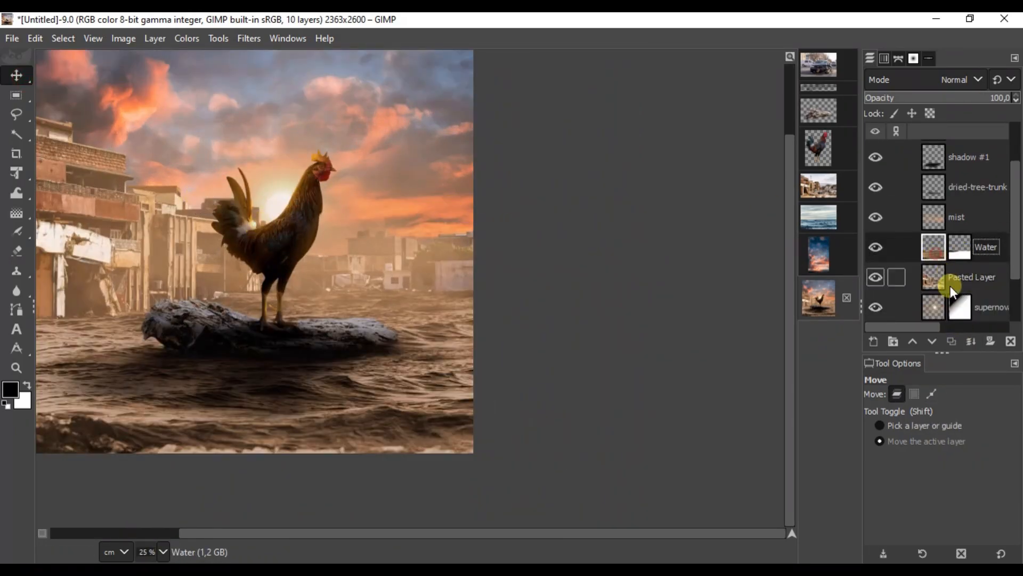
pyautogui.click(970, 342)
pyautogui.click(876, 216)
pyautogui.click(875, 216)
pyautogui.click(971, 342)
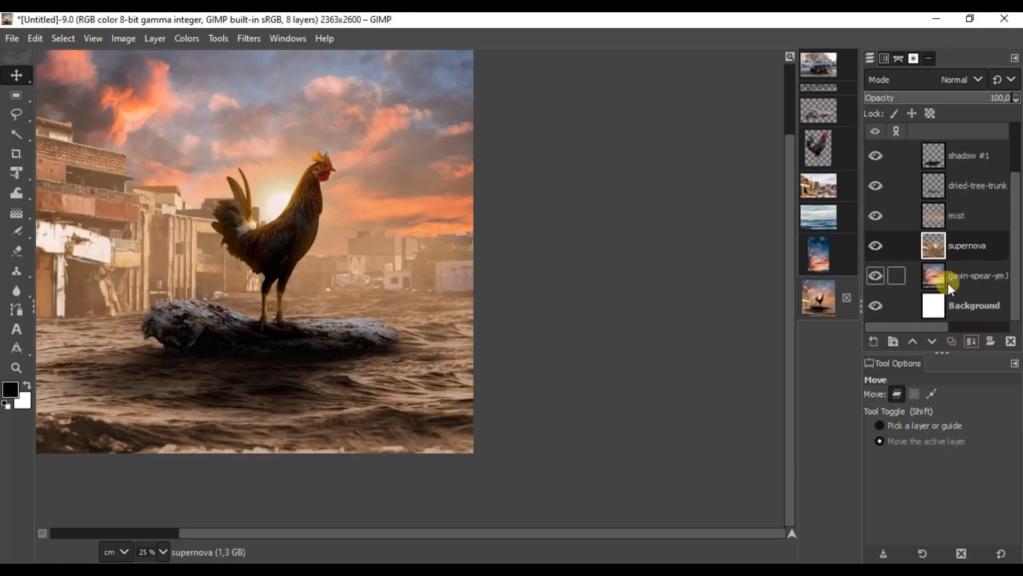
pyautogui.click(970, 342)
# Rename the merged scene layer as background.
pyautogui.doubleClick(971, 277)
pyautogui.write('b')
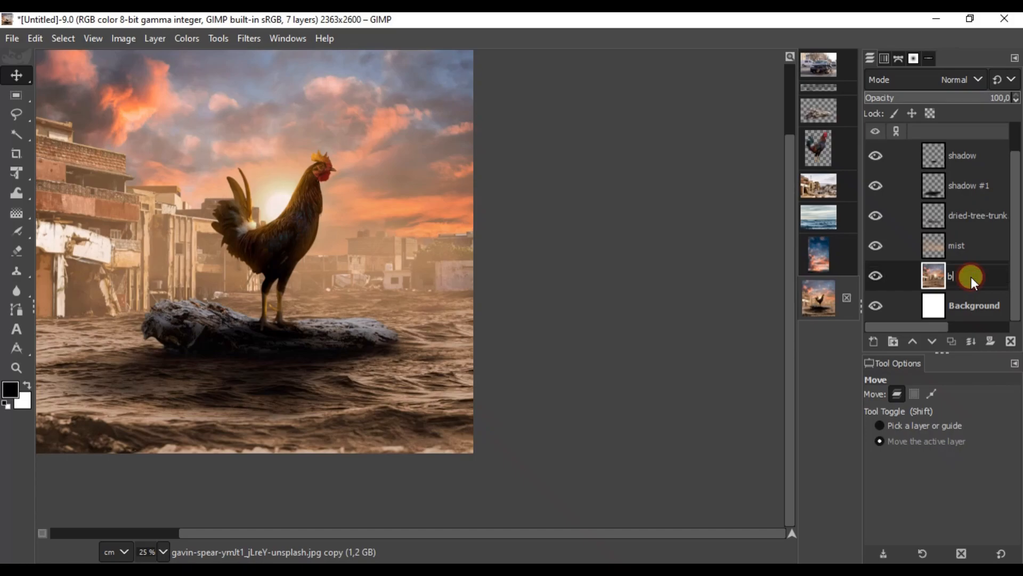
pyautogui.write('ackgro')
# Start Focus Blur on the background layer with a Square shape and centre the focus area on the trunk.
pyautogui.scroll(-2, 454, 266)
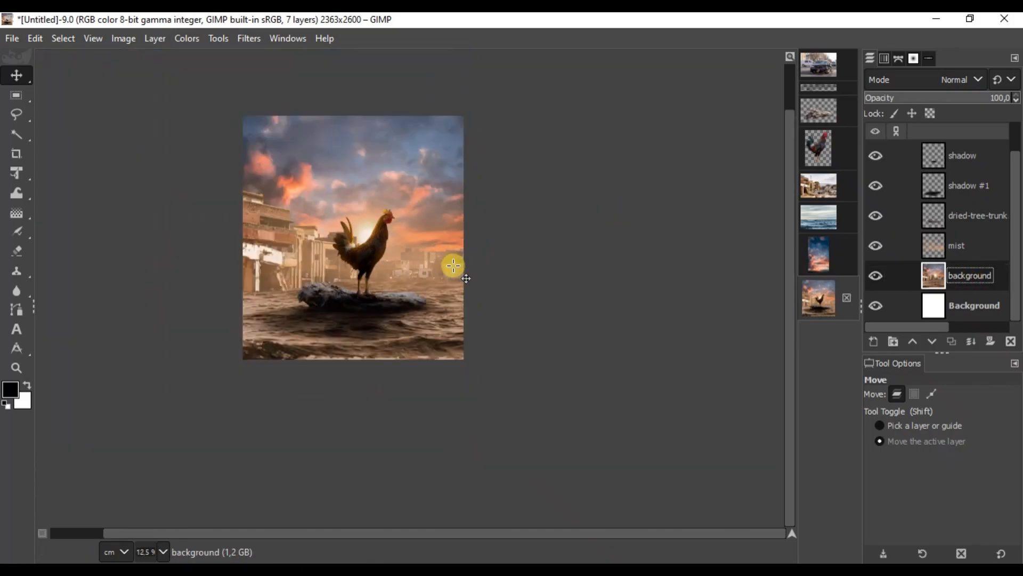
pyautogui.scroll(1, 285, 309)
pyautogui.scroll(2, 317, 300)
pyautogui.moveTo(14, 80)
pyautogui.click(249, 38)
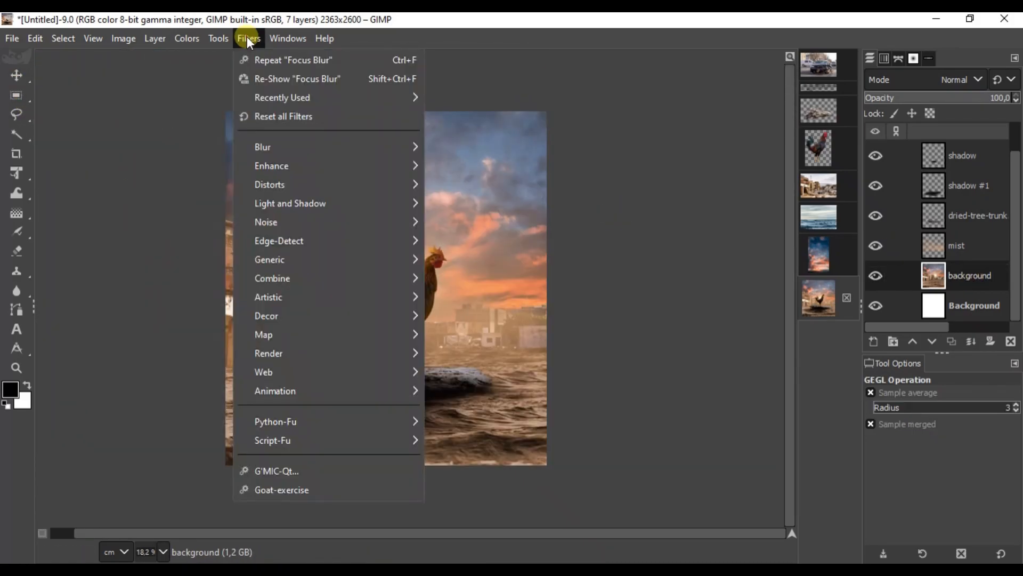
pyautogui.moveTo(424, 147)
pyautogui.click(469, 151)
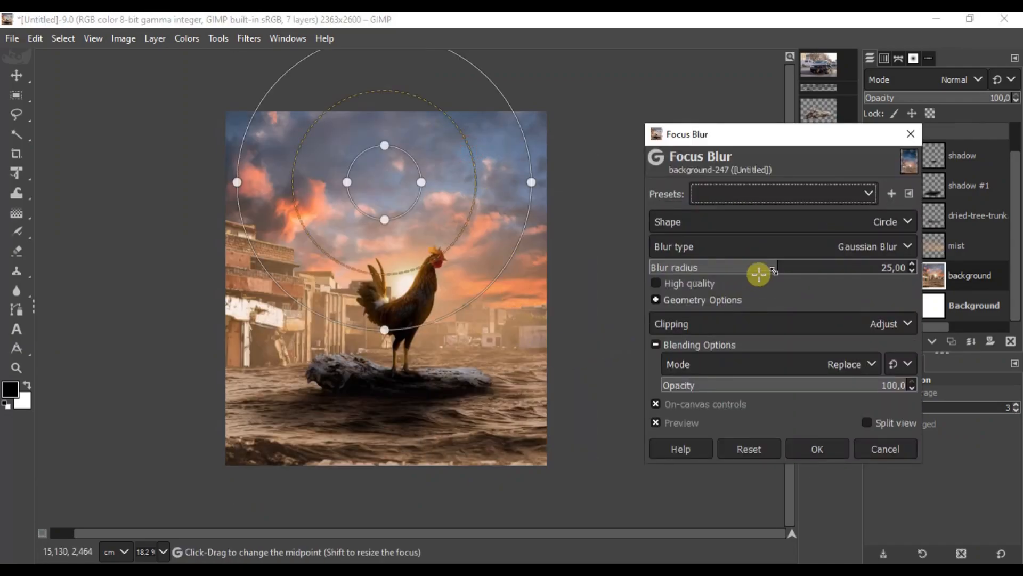
pyautogui.click(886, 226)
pyautogui.click(844, 257)
pyautogui.moveTo(405, 199); pyautogui.dragTo(379, 384)
# Stretch the focus area around the trunk and nearby water, set the blur radius to 8.62 and apply Focus Blur.
pyautogui.moveTo(520, 380); pyautogui.dragTo(879, 374)
pyautogui.moveTo(403, 389); pyautogui.dragTo(402, 404)
pyautogui.moveTo(371, 246); pyautogui.dragTo(372, 228)
pyautogui.moveTo(376, 266); pyautogui.dragTo(388, 328)
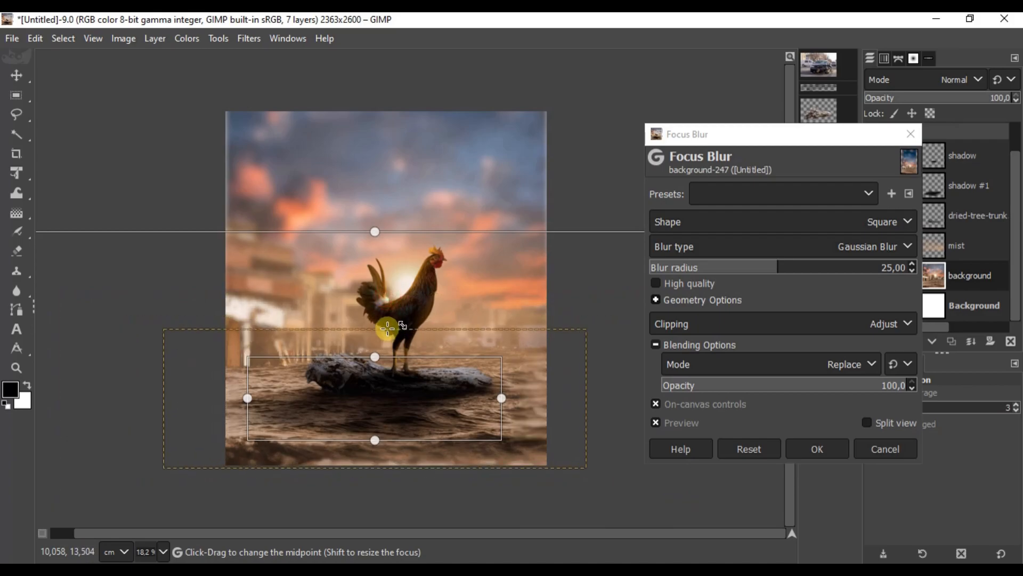
pyautogui.moveTo(388, 376)
pyautogui.mouseDown()
pyautogui.moveTo(384, 409)
pyautogui.moveTo(384, 383)
pyautogui.mouseUp()
pyautogui.keyDown('ctrl'); pyautogui.scroll(2, 384, 373); pyautogui.keyUp('ctrl')
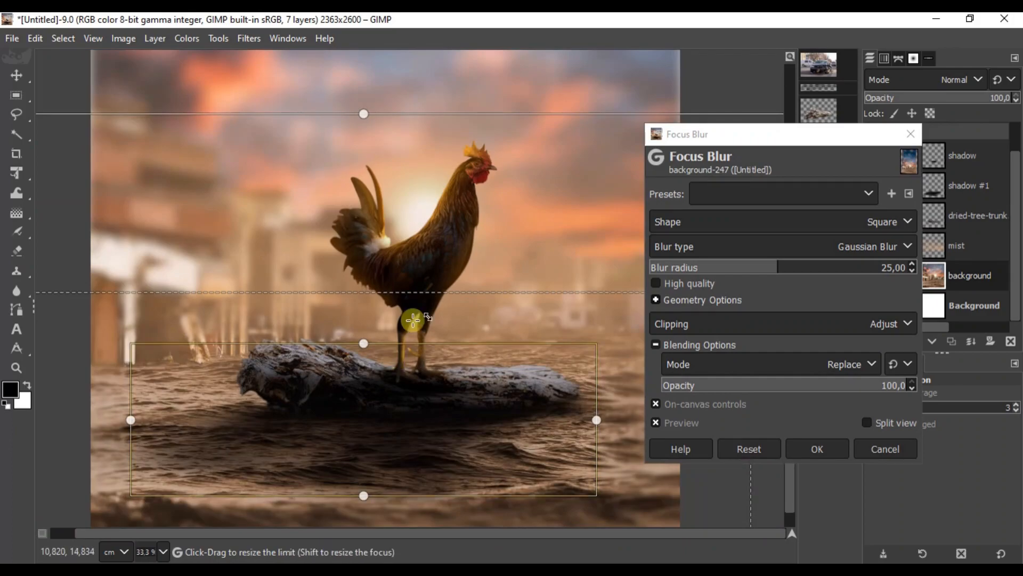
pyautogui.click(721, 267)
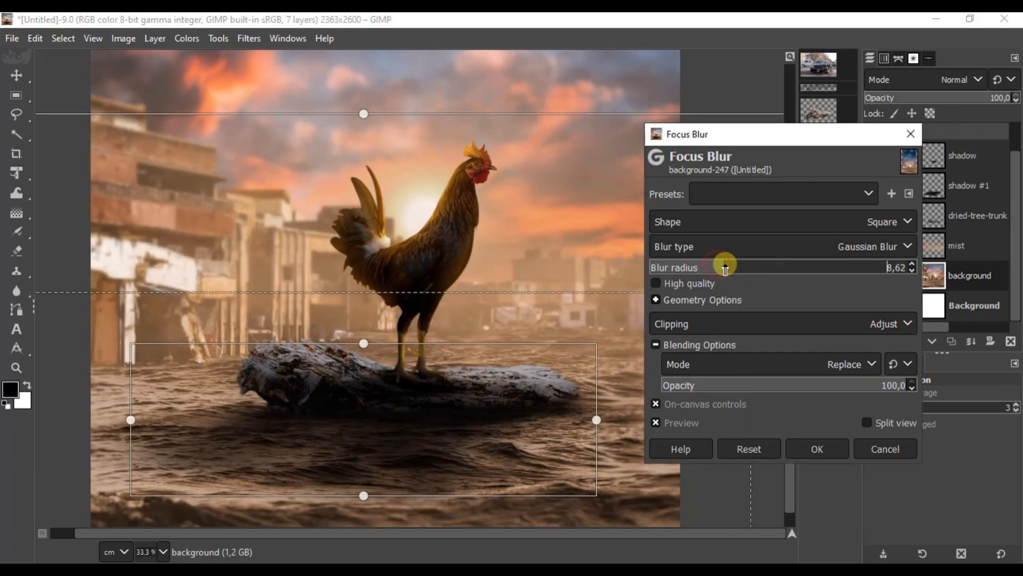
pyautogui.click(809, 449)
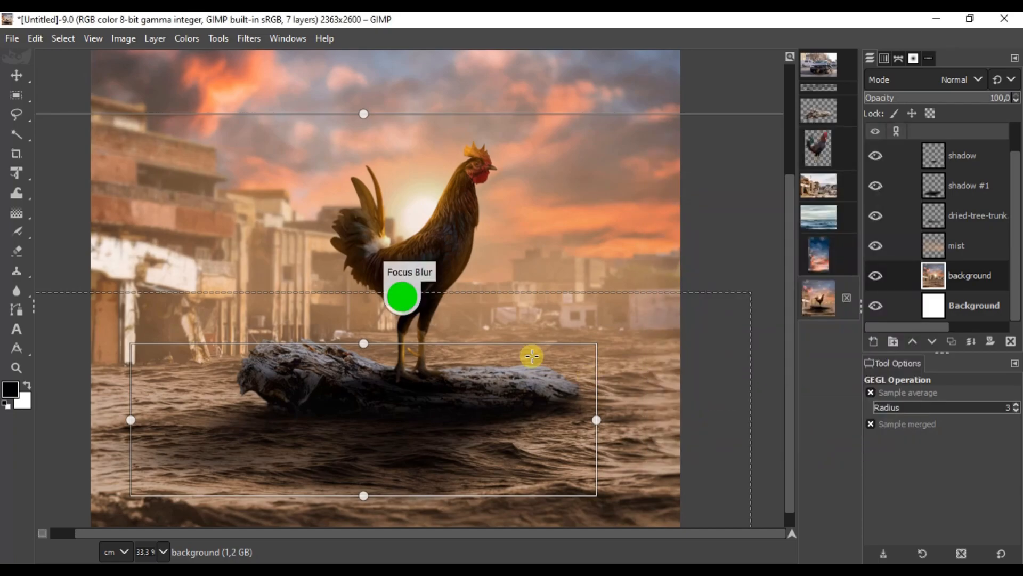
# Examine the blurred ruins, sky and water at several zoom levels.
pyautogui.keyDown('ctrl'); pyautogui.scroll(-1, 373, 299); pyautogui.keyUp('ctrl')
pyautogui.keyDown('ctrl'); pyautogui.scroll(-1, 374, 299); pyautogui.keyUp('ctrl')
pyautogui.keyDown('ctrl'); pyautogui.scroll(2, 373, 298); pyautogui.keyUp('ctrl')
pyautogui.keyDown('ctrl'); pyautogui.scroll(-1, 376, 301); pyautogui.keyUp('ctrl')
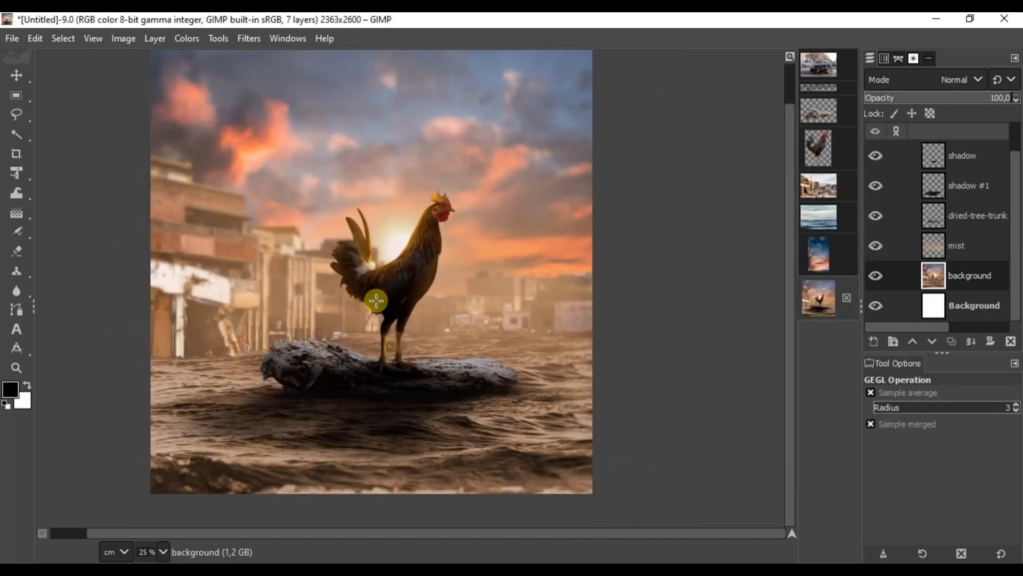
pyautogui.keyDown('ctrl'); pyautogui.scroll(-1, 376, 301); pyautogui.keyUp('ctrl')
pyautogui.keyDown('ctrl'); pyautogui.scroll(1, 375, 278); pyautogui.keyUp('ctrl')
pyautogui.click(16, 76)
pyautogui.keyDown('ctrl'); pyautogui.scroll(-1, 393, 303); pyautogui.keyUp('ctrl')
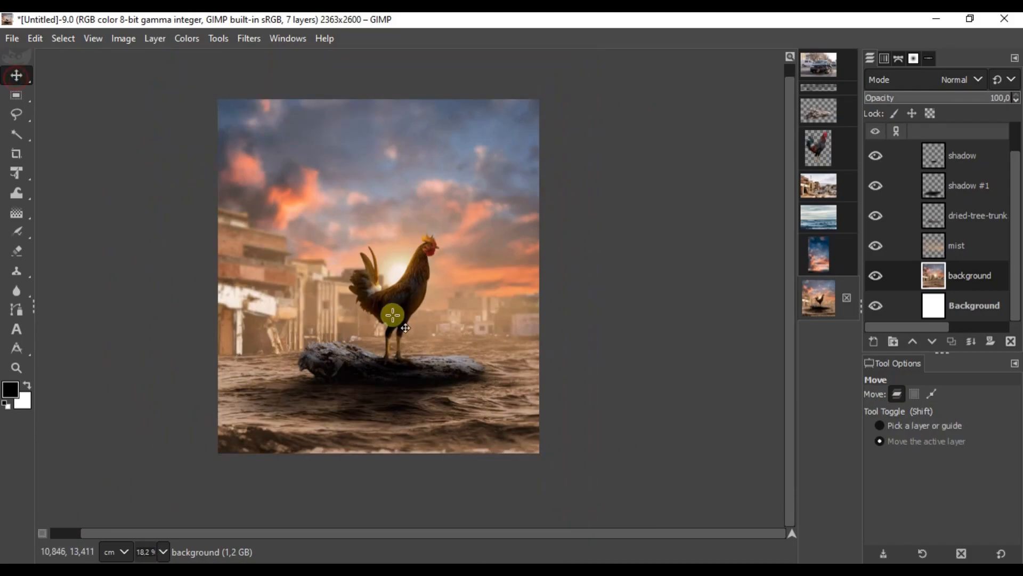
pyautogui.keyDown('ctrl'); pyautogui.scroll(1, 436, 304); pyautogui.keyUp('ctrl')
# Merge the rooster layer down through both shadow layers into one layer and check it by toggling its visibility.
pyautogui.scroll(1, 932, 190)
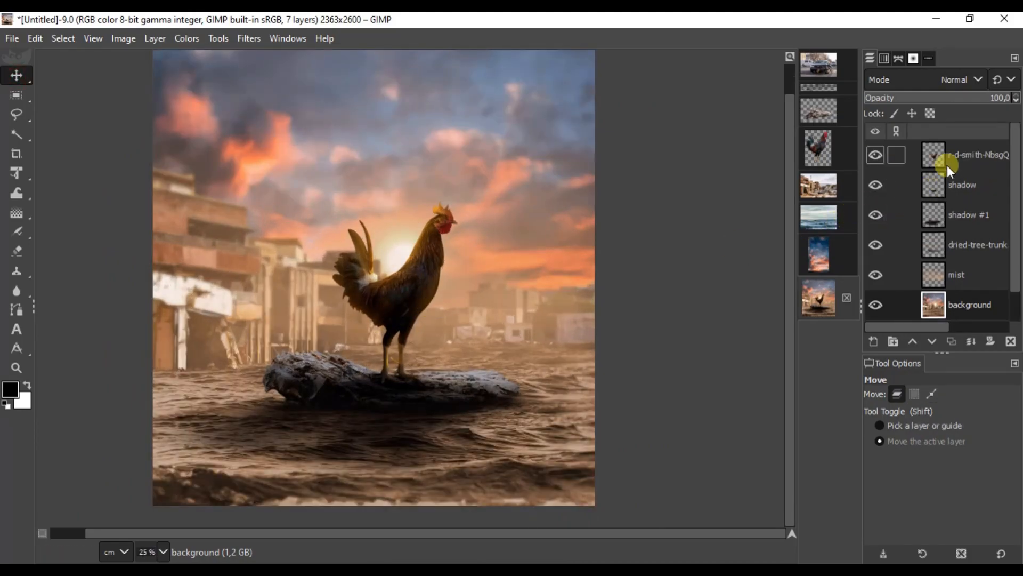
pyautogui.click(951, 161)
pyautogui.click(971, 346)
pyautogui.click(971, 345)
pyautogui.click(877, 154)
pyautogui.click(877, 154)
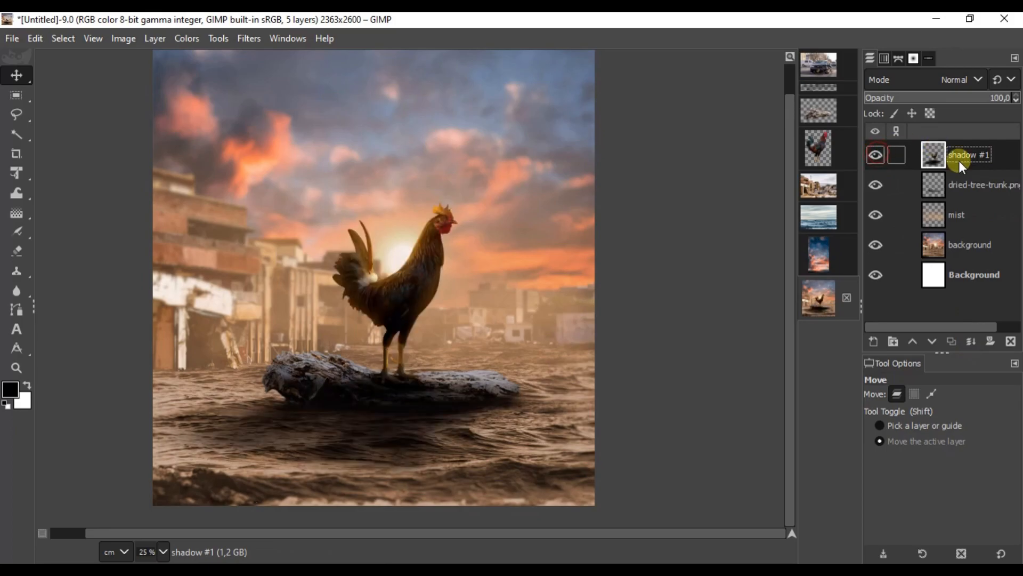
# Merge the rooster-and-shadow layer into the dried-tree-trunk layer, checking the merged and mist layers by hiding and showing them.
pyautogui.click(970, 342)
pyautogui.click(877, 155)
pyautogui.click(877, 155)
pyautogui.click(877, 155)
pyautogui.click(877, 156)
pyautogui.click(877, 184)
pyautogui.click(876, 184)
# Try an opacity of 74.6 on the merged rooster-and-trunk layer, restoring it to 100.
pyautogui.click(975, 98)
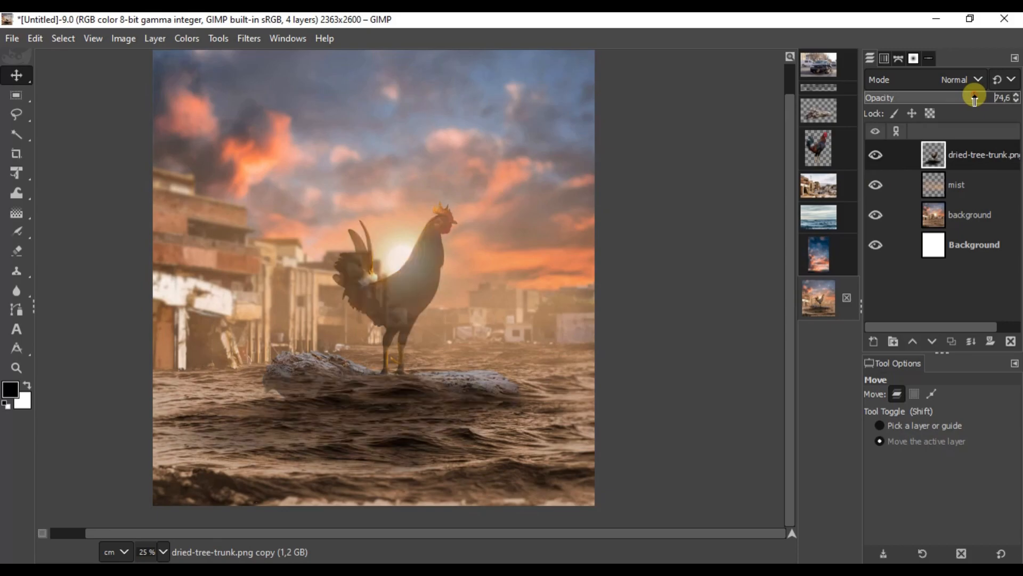
pyautogui.moveTo(975, 98); pyautogui.dragTo(1016, 100)
pyautogui.click(959, 184)
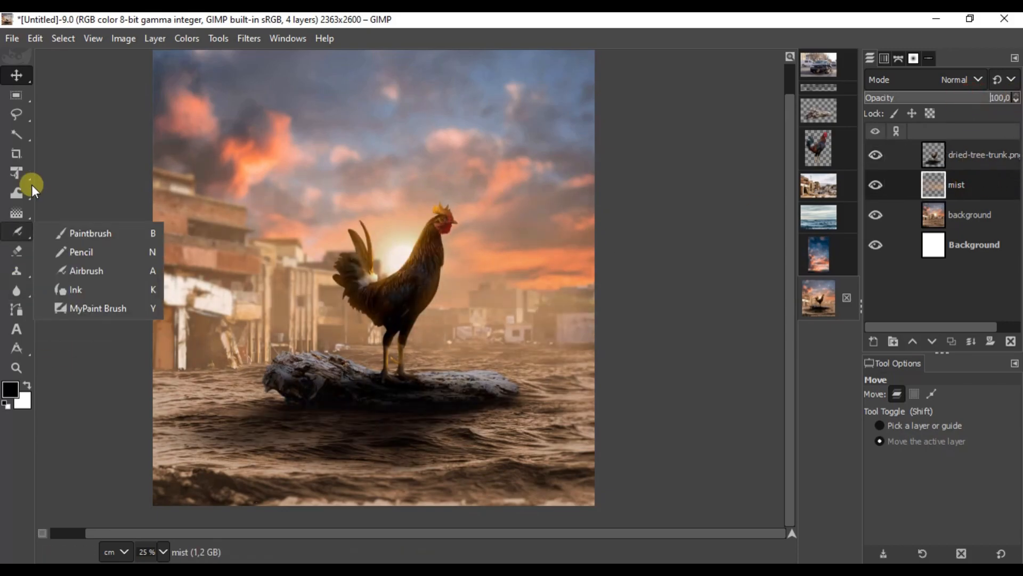
pyautogui.moveTo(373, 265)
pyautogui.mouseDown()
pyautogui.moveTo(373, 276)
pyautogui.moveTo(323, 298)
pyautogui.moveTo(309, 374)
pyautogui.mouseUp()
pyautogui.hotkey('ctrl', 'z')
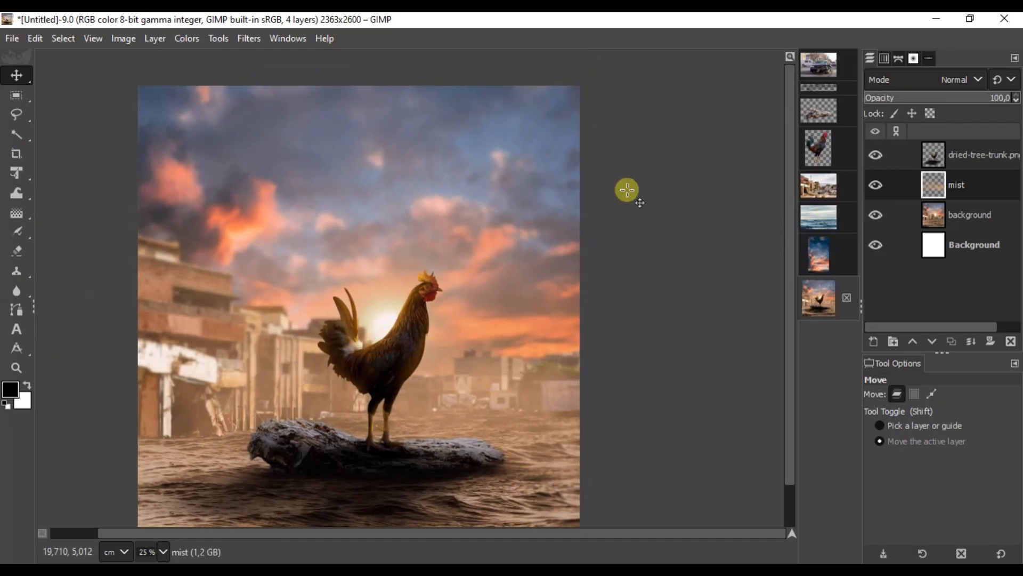
# Create a transparent layer named mist above the merged rooster-and-trunk layer.
pyautogui.click(939, 165)
pyautogui.click(874, 340)
pyautogui.write('m')
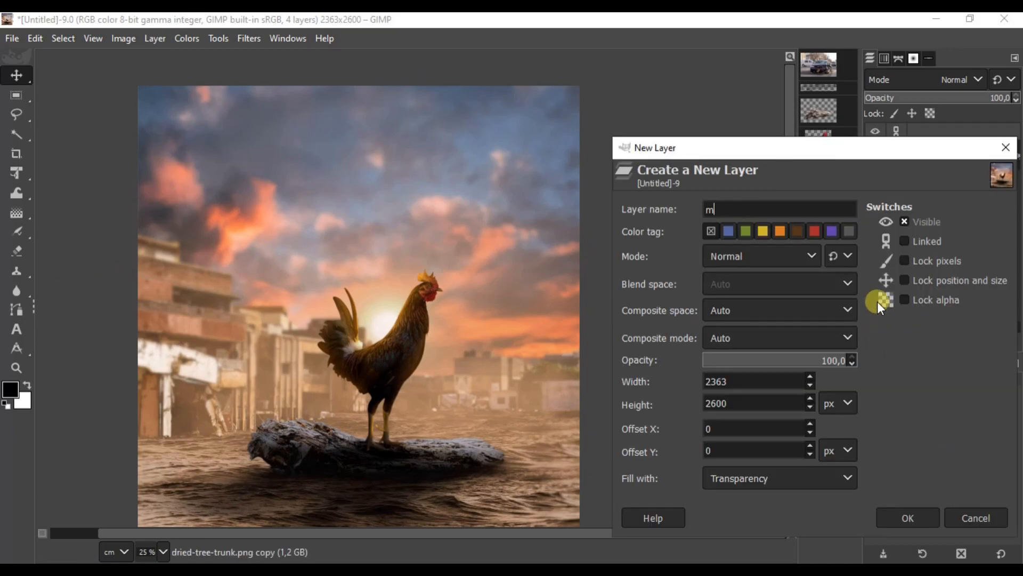
pyautogui.write('ist')
pyautogui.press('Return')
# Set up the Airbrush with a fog brush at size 414 and a beige foreground colour.
pyautogui.press('p')
pyautogui.click(876, 440)
pyautogui.scroll(-2, 921, 335)
pyautogui.click(913, 313)
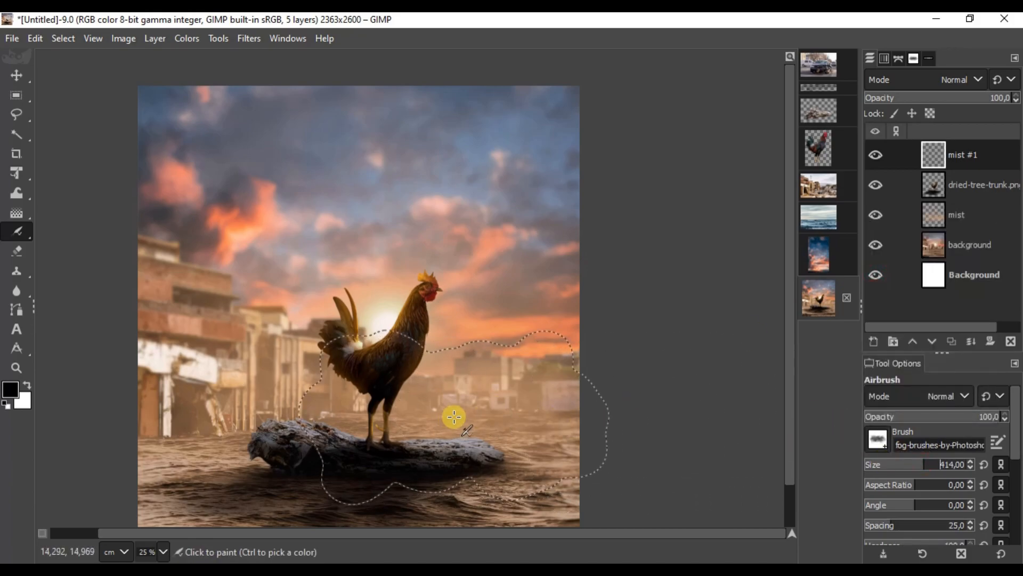
pyautogui.click(10, 388)
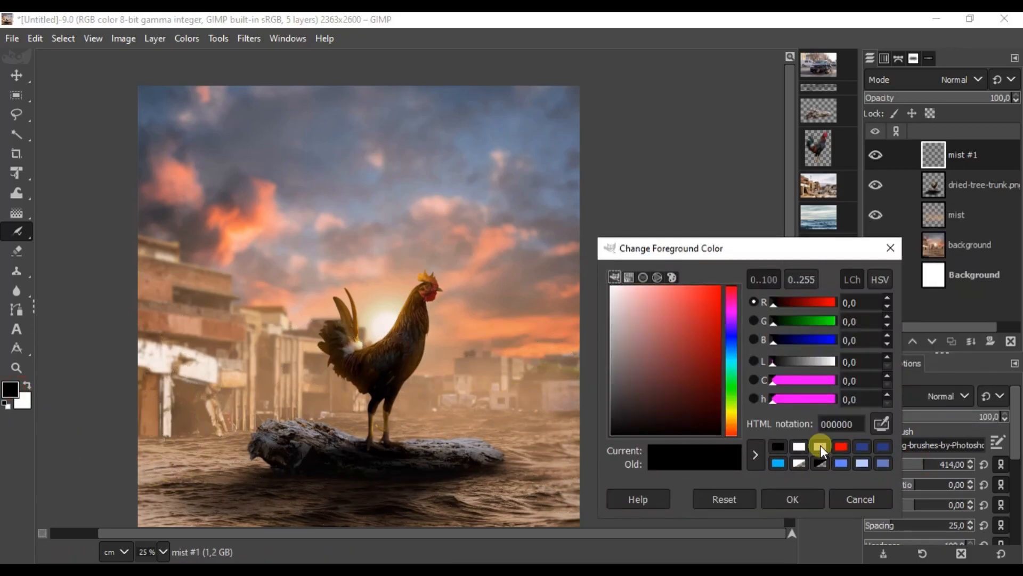
pyautogui.click(820, 446)
pyautogui.click(791, 494)
# Airbrush beige fog over the trunk, the rooster's feet and the surrounding water on the new mist layer.
pyautogui.scroll(2, 417, 450)
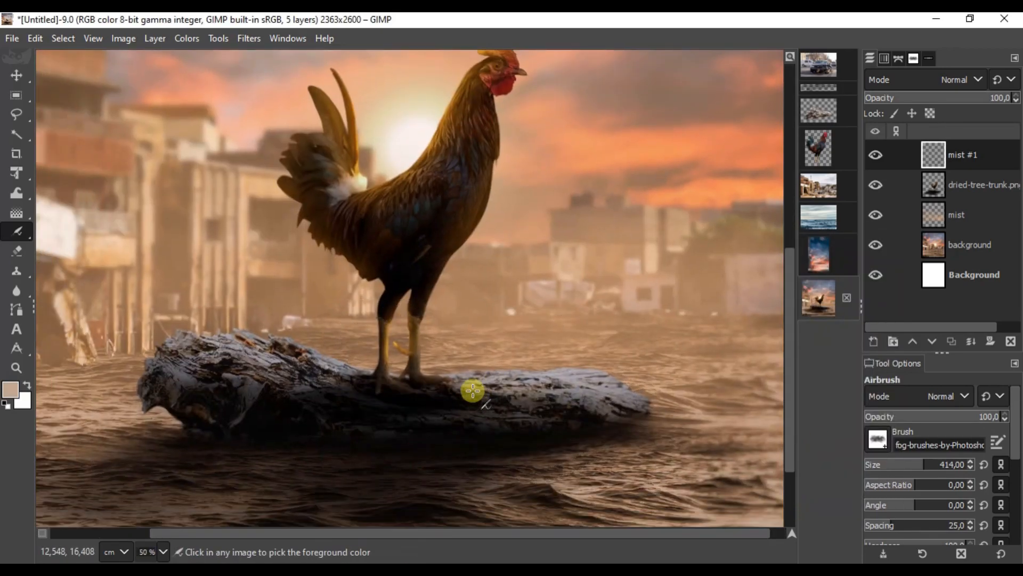
pyautogui.scroll(-1, 473, 391)
pyautogui.click(204, 400)
pyautogui.moveTo(681, 378)
pyautogui.mouseDown()
pyautogui.moveTo(614, 362)
pyautogui.moveTo(625, 379)
pyautogui.mouseUp()
pyautogui.scroll(-1, 573, 407)
pyautogui.scroll(1, 295, 256)
pyautogui.moveTo(294, 256)
pyautogui.mouseDown()
pyautogui.moveTo(305, 308)
pyautogui.moveTo(281, 72)
pyautogui.mouseUp()
pyautogui.scroll(2, 381, 226)
pyautogui.scroll(-3, 400, 336)
pyautogui.scroll(2, 522, 320)
pyautogui.scroll(-3, 313, 385)
pyautogui.click(310, 389)
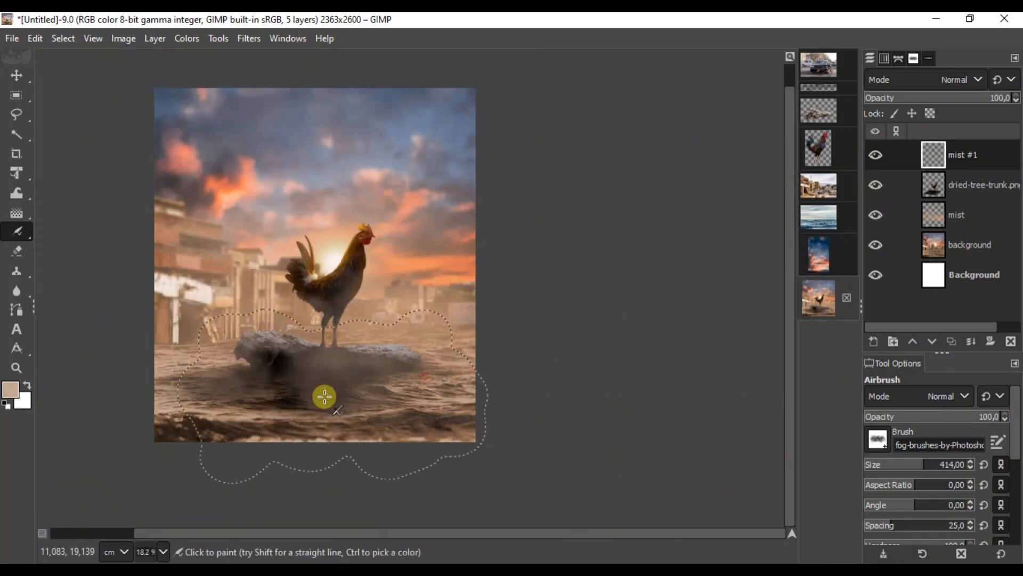
pyautogui.click(248, 397)
# Add a white layer mask to the new mist layer and set the foreground colour to black.
pyautogui.click(990, 341)
pyautogui.click(881, 297)
pyautogui.click(911, 466)
pyautogui.click(11, 389)
pyautogui.moveTo(640, 395); pyautogui.dragTo(606, 438)
pyautogui.click(792, 498)
# Paint black fog strokes on the mist layer's mask to thin the haze over the rooster, trunk and water.
pyautogui.click(376, 429)
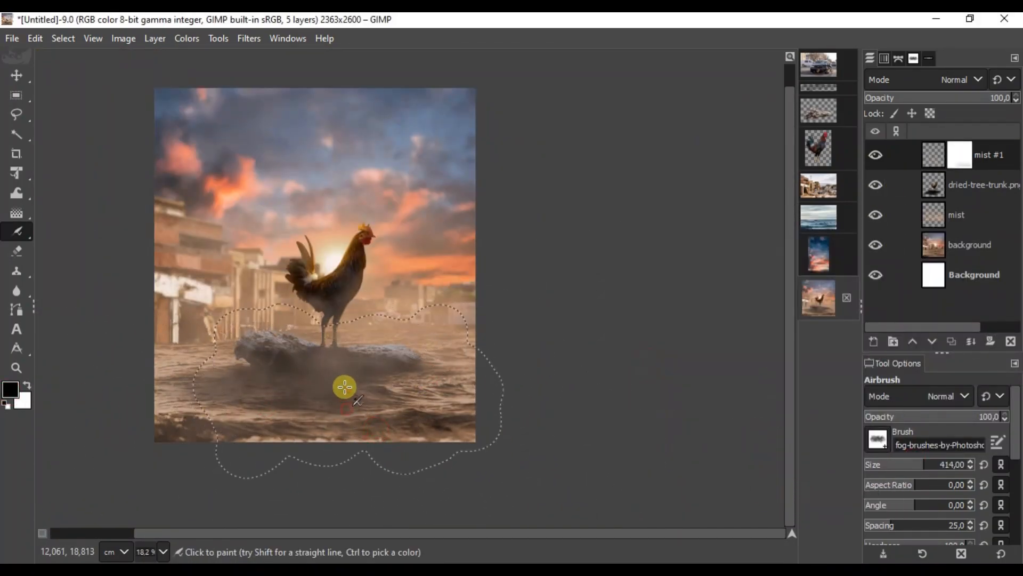
pyautogui.scroll(3, 321, 368)
pyautogui.click(297, 327)
pyautogui.scroll(-2, 434, 349)
pyautogui.scroll(3, 405, 243)
pyautogui.click(289, 263)
pyautogui.scroll(-3, 334, 309)
pyautogui.click(341, 313)
pyautogui.click(326, 324)
pyautogui.click(276, 324)
pyautogui.scroll(-1, 450, 345)
pyautogui.scroll(1, 346, 395)
pyautogui.click(16, 75)
pyautogui.scroll(-1, 275, 297)
pyautogui.scroll(1, 263, 397)
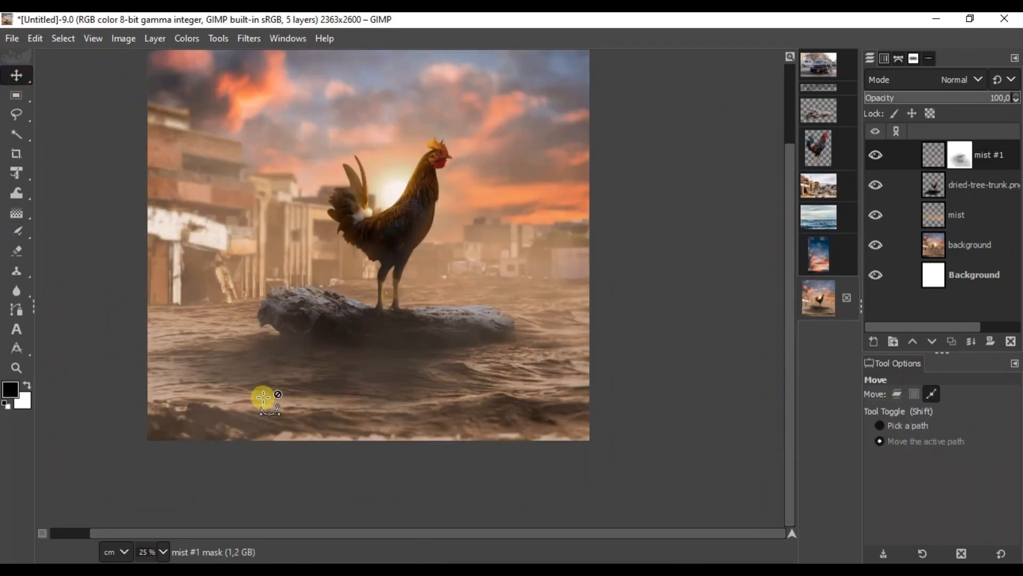
pyautogui.scroll(-1, 263, 397)
# Switch to the pngegg movie-credits image and copy it.
pyautogui.click(817, 89)
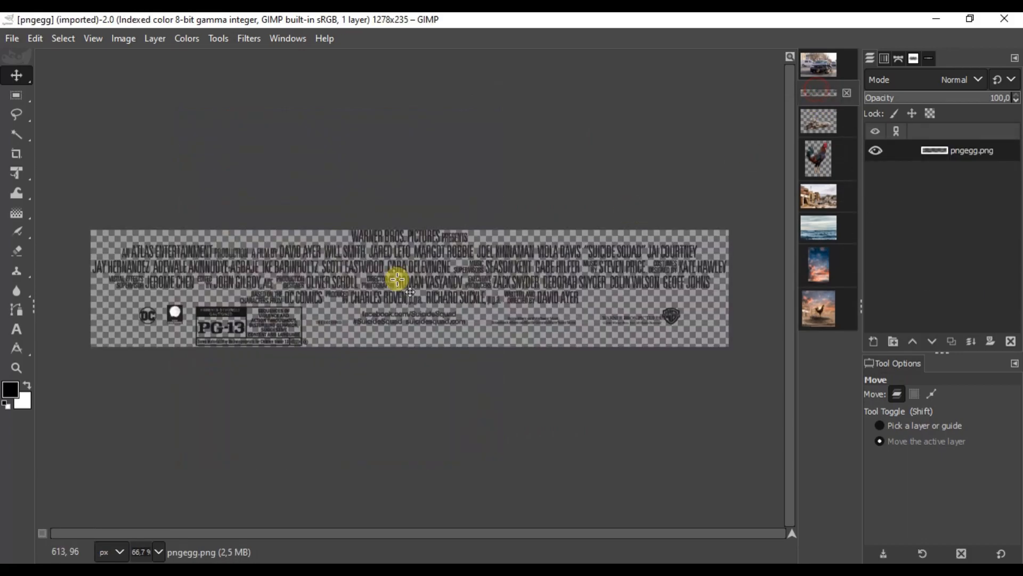
pyautogui.rightClick(397, 277)
pyautogui.moveTo(503, 309)
pyautogui.click(565, 153)
# Return to the rooster composition and merge the upper mist, trunk and lower mist layers down into the background layer.
pyautogui.click(816, 314)
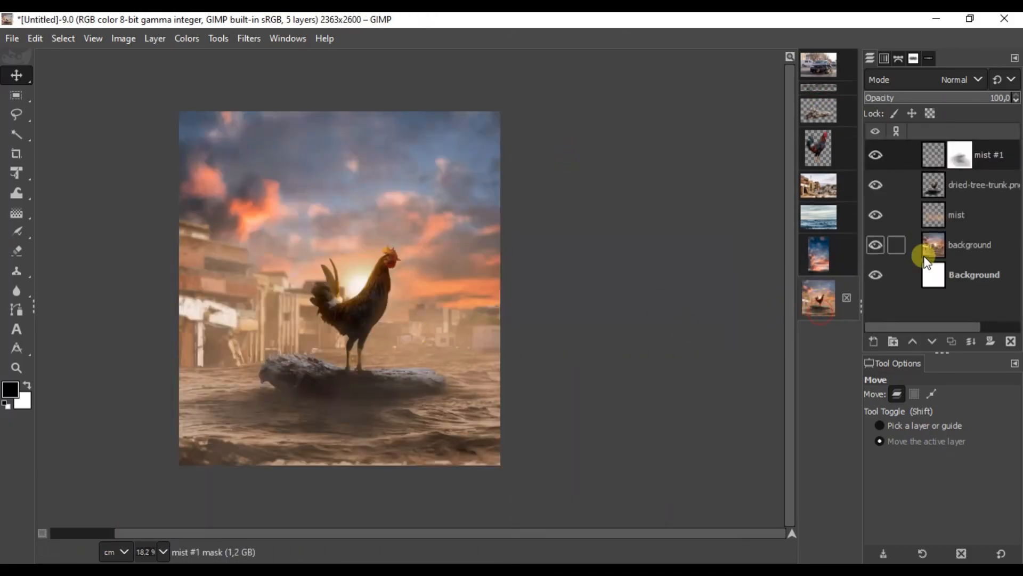
pyautogui.click(970, 342)
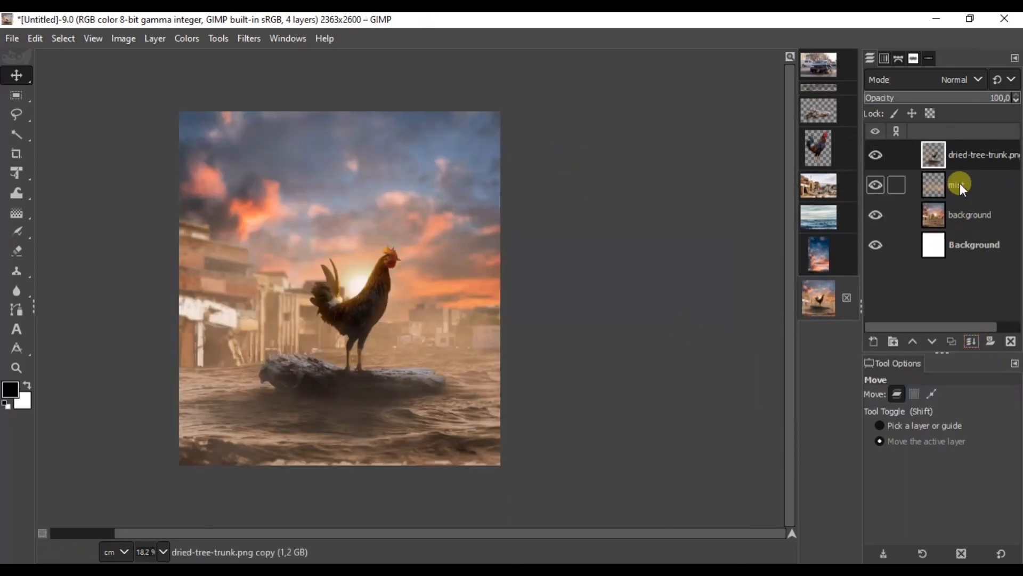
pyautogui.click(970, 340)
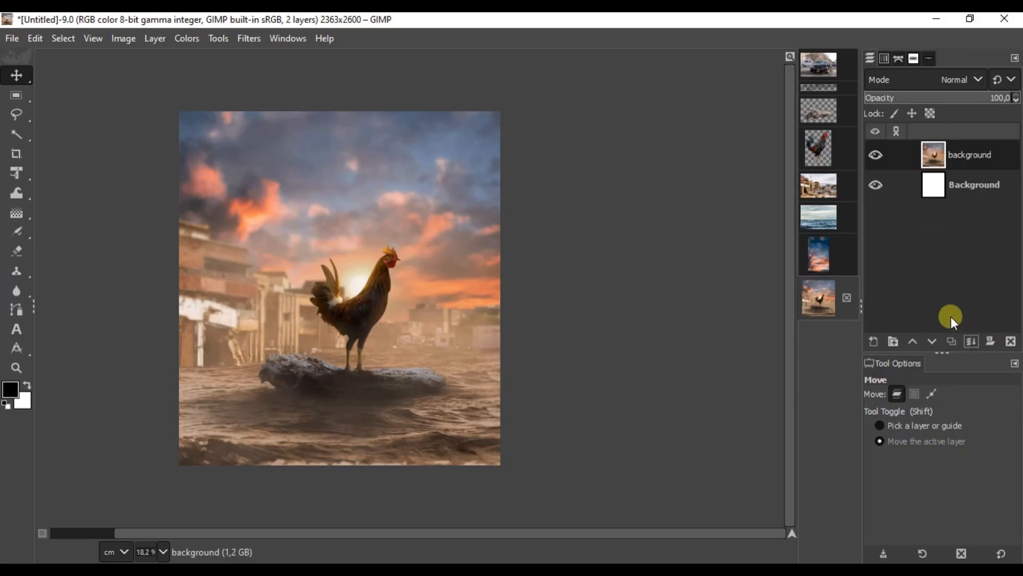
# Paste the credits block as a new layer and move it to the lower part of the composition.
pyautogui.rightClick(393, 275)
pyautogui.moveTo(426, 300)
pyautogui.click(528, 182)
pyautogui.click(874, 341)
pyautogui.moveTo(372, 206); pyautogui.dragTo(380, 437)
# Scale the credits block by about 1.51 with Unified Transform and position it across the water below the trunk.
pyautogui.click(16, 173)
pyautogui.click(420, 429)
pyautogui.scroll(1, 420, 430)
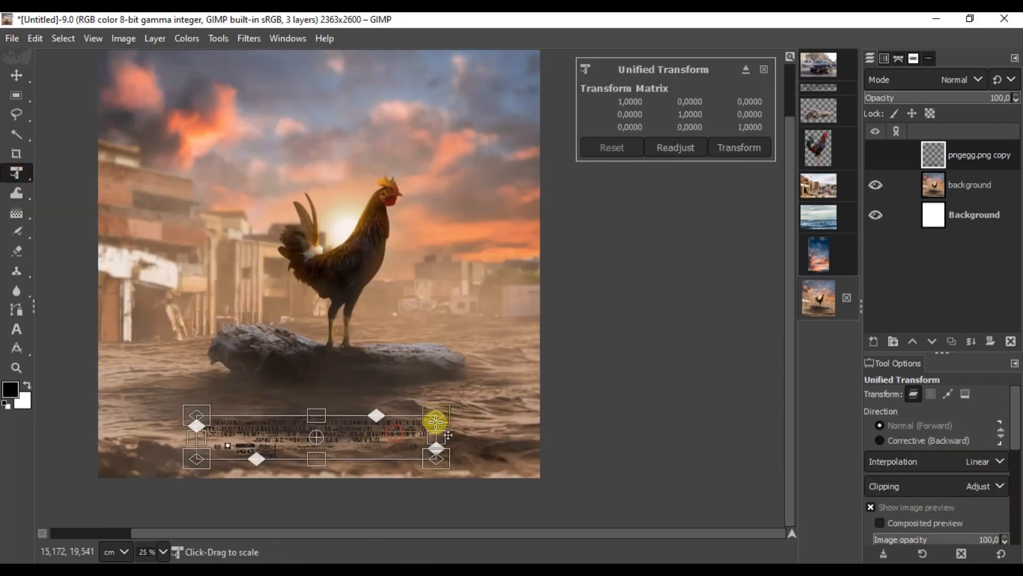
pyautogui.moveTo(441, 412); pyautogui.dragTo(549, 357)
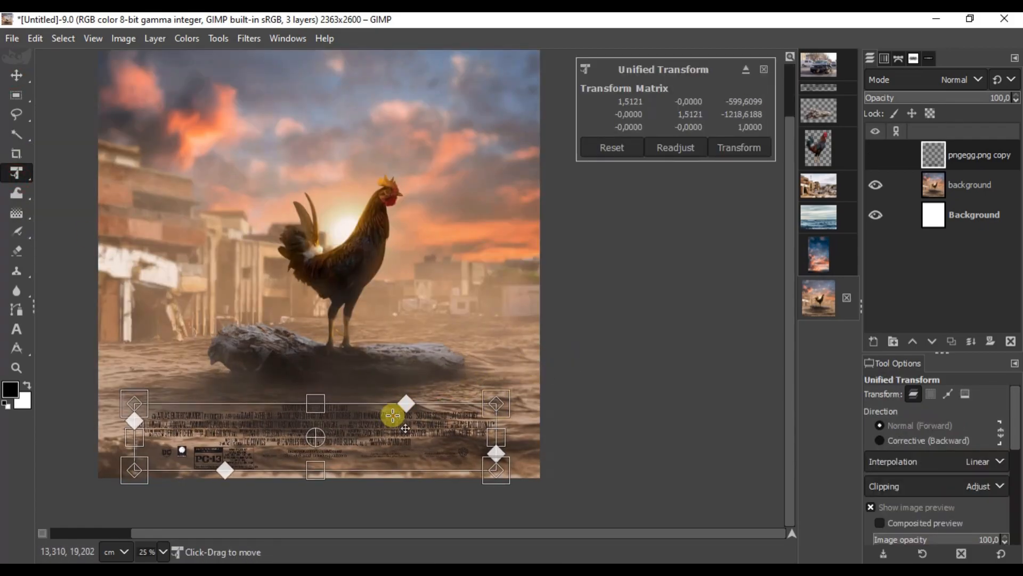
pyautogui.moveTo(402, 409); pyautogui.dragTo(400, 412)
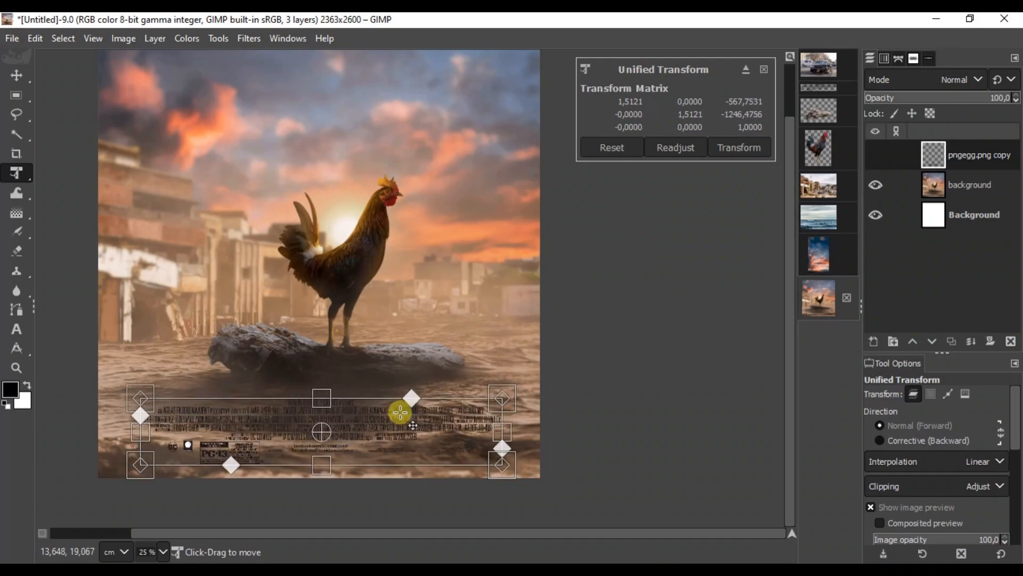
pyautogui.click(734, 157)
pyautogui.scroll(-1, 321, 262)
# Turn the credits text white by applying Exposure with a value of 18.953.
pyautogui.click(187, 38)
pyautogui.click(235, 160)
pyautogui.click(776, 231)
pyautogui.moveTo(525, 241); pyautogui.dragTo(1018, 269)
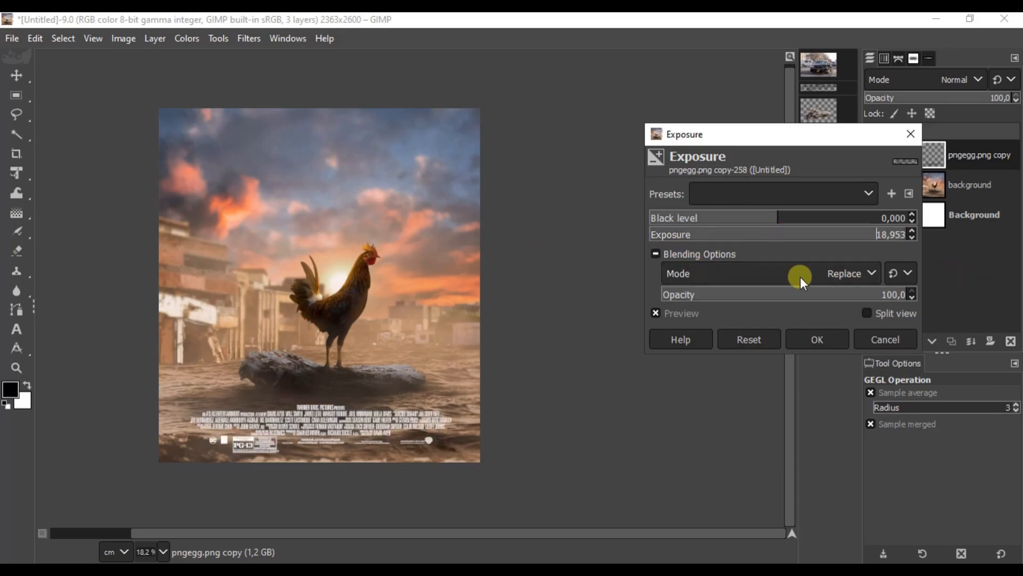
pyautogui.click(817, 339)
pyautogui.scroll(2, 310, 454)
pyautogui.scroll(-1, 311, 455)
# Create a layer named vignette above the background layer and fill it with the black foreground colour.
pyautogui.click(955, 184)
pyautogui.click(872, 340)
pyautogui.write('vignet')
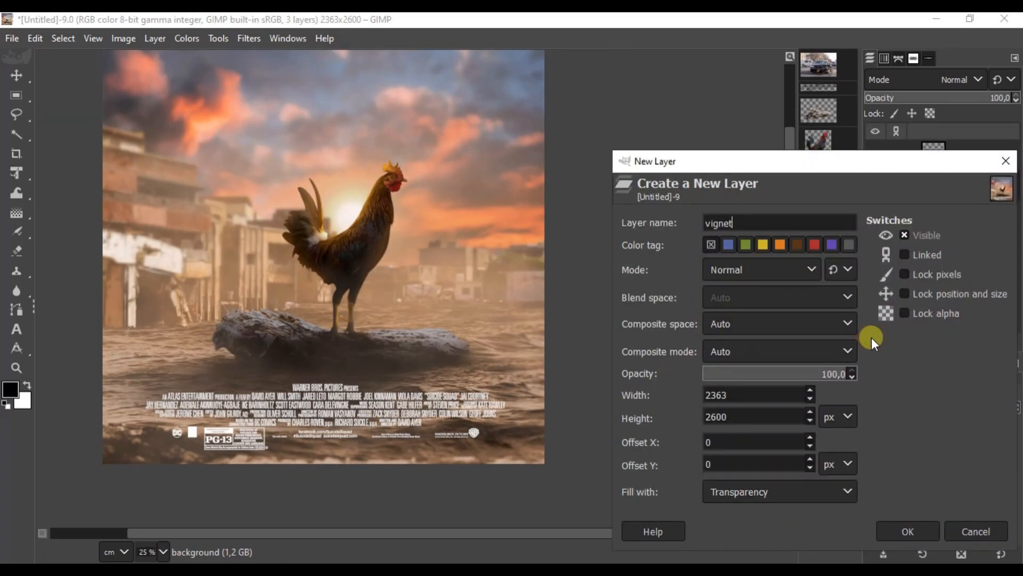
pyautogui.write('te')
pyautogui.press('Return')
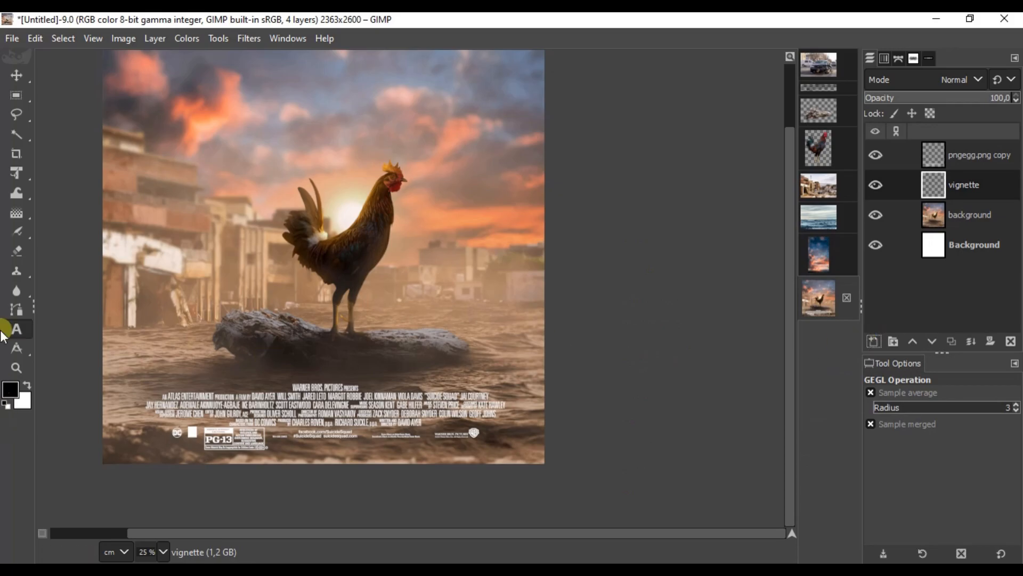
pyautogui.rightClick(187, 140)
pyautogui.moveTo(224, 182)
pyautogui.click(385, 321)
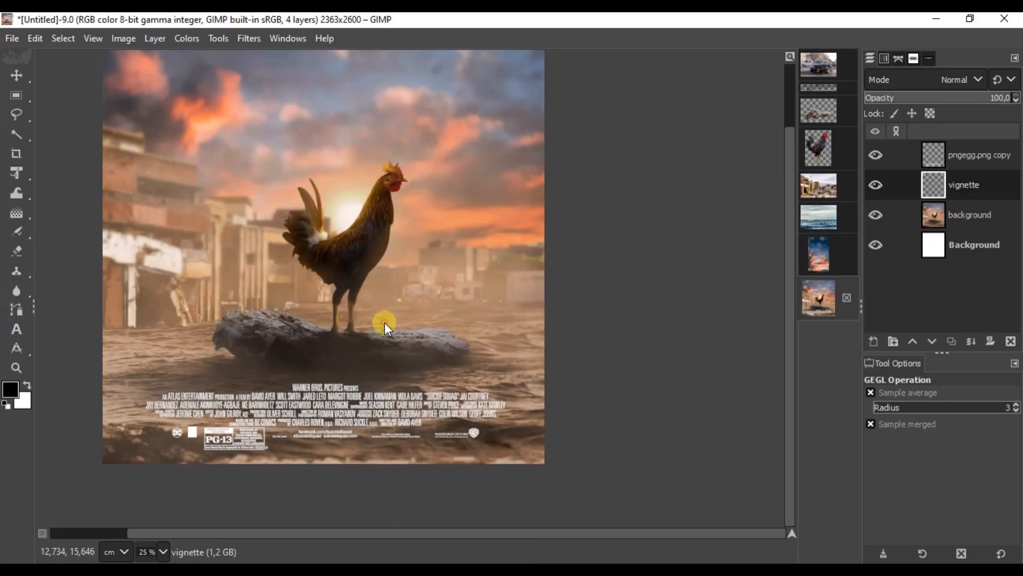
# Add a white mask to the vignette layer and set up a Radial FG to Transparent gradient.
pyautogui.keyDown('ctrl'); pyautogui.scroll(-1, 292, 191); pyautogui.keyUp('ctrl')
pyautogui.click(15, 214)
pyautogui.click(989, 339)
pyautogui.click(919, 460)
pyautogui.click(930, 490)
pyautogui.click(887, 318)
# Draw a radial gradient about 16.5 cm long on the vignette mask, from the sun glow to below the image.
pyautogui.moveTo(324, 230); pyautogui.dragTo(321, 280)
pyautogui.moveTo(320, 513); pyautogui.dragTo(310, 534)
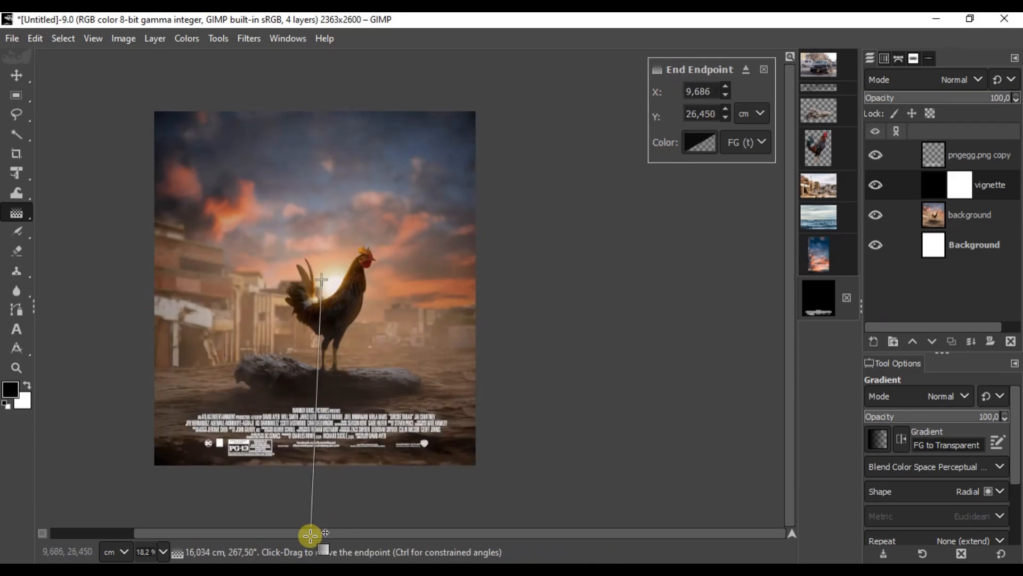
pyautogui.moveTo(321, 279); pyautogui.dragTo(323, 276)
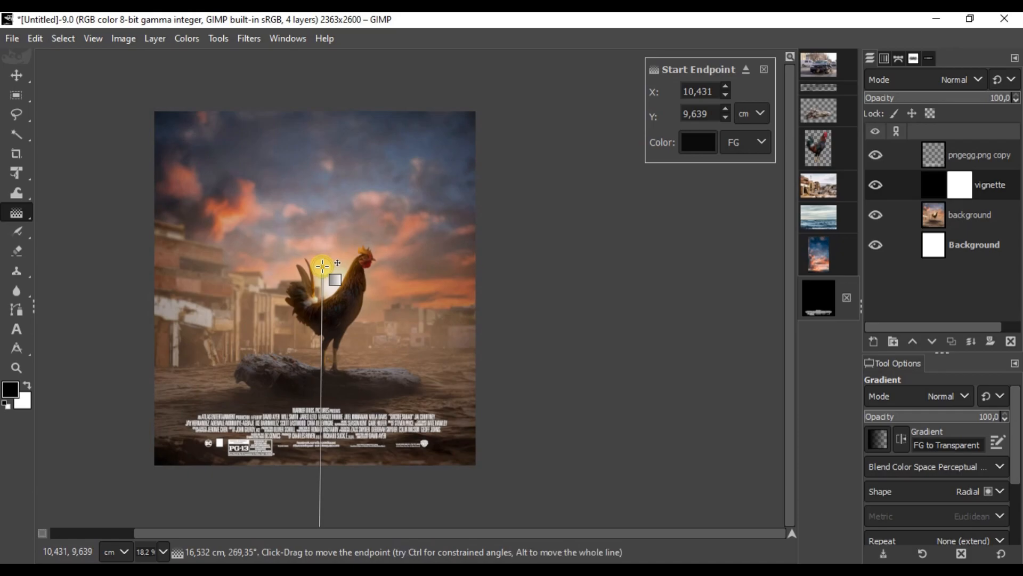
pyautogui.press('Return')
# Compare the composition with the vignette layer hidden and shown, and examine it at different zoom levels.
pyautogui.click(876, 187)
pyautogui.click(875, 187)
pyautogui.click(875, 188)
pyautogui.click(875, 188)
pyautogui.click(875, 188)
pyautogui.click(875, 187)
pyautogui.scroll(2, 295, 411)
pyautogui.scroll(-2, 295, 411)
pyautogui.click(16, 76)
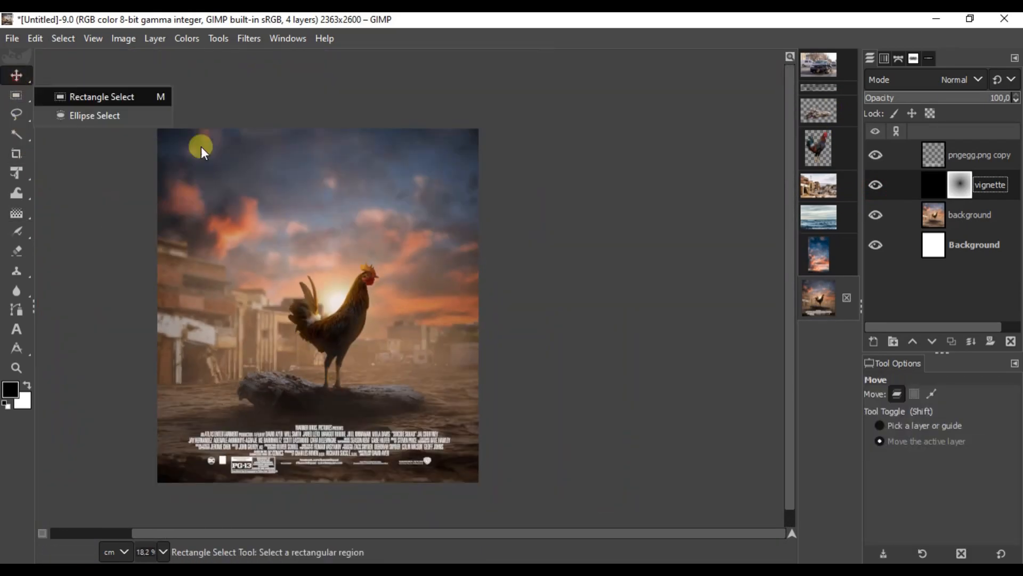
# Add the title text WILSON in the sky above the rooster, using the Futura Md BT Bold font.
pyautogui.click(934, 177)
pyautogui.click(31, 327)
pyautogui.scroll(1, 256, 181)
pyautogui.click(262, 180)
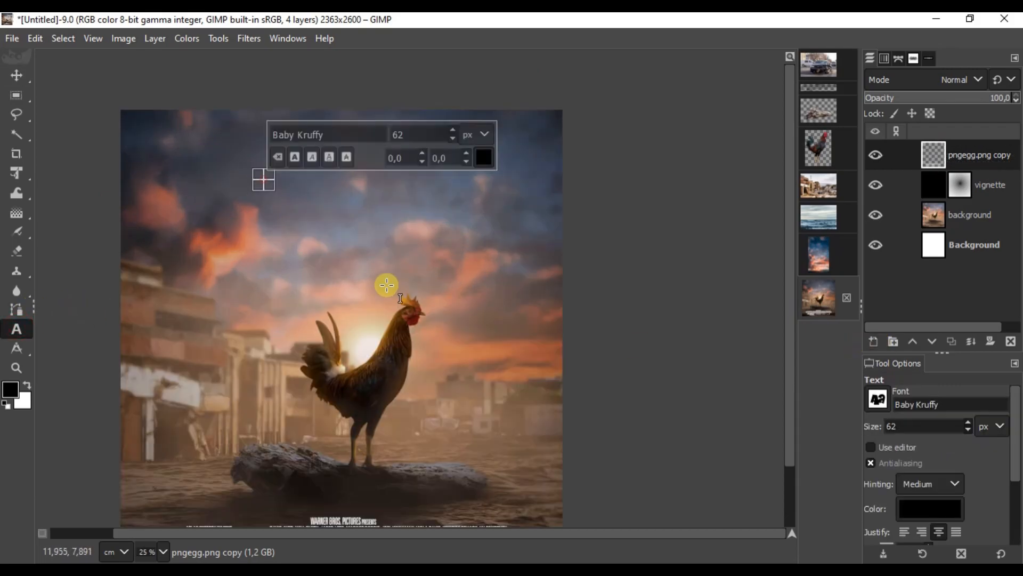
pyautogui.write('WILSON')
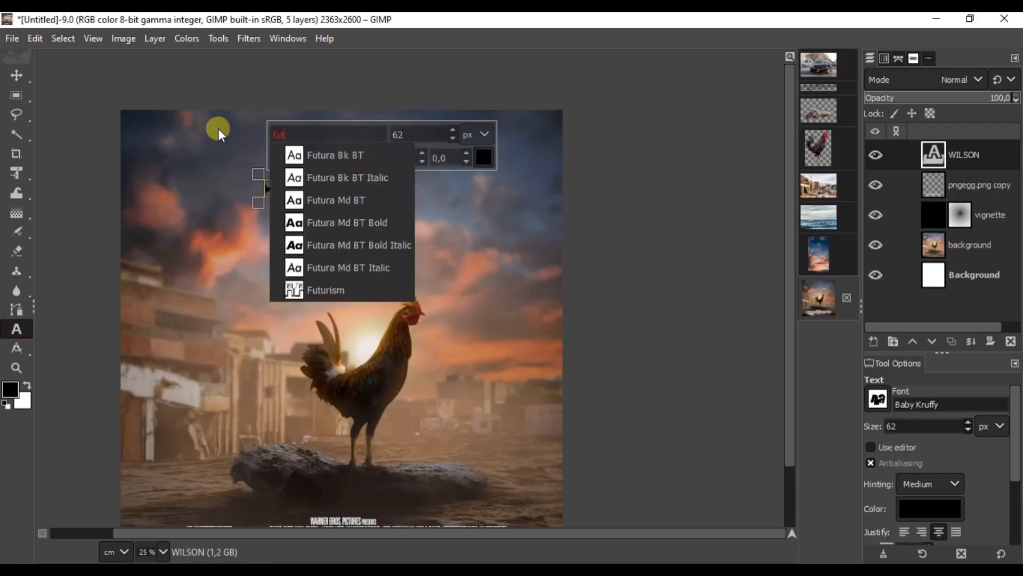
pyautogui.press('Down')
pyautogui.press('Down')
pyautogui.press('Down')
pyautogui.press('Down')
pyautogui.press('Return')
# Color the WILSON title white and set its text size to 340 px.
pyautogui.moveTo(1015, 415); pyautogui.dragTo(923, 485)
pyautogui.click(483, 158)
pyautogui.click(356, 71)
pyautogui.click(533, 288)
pyautogui.write('350')
pyautogui.press('Return')
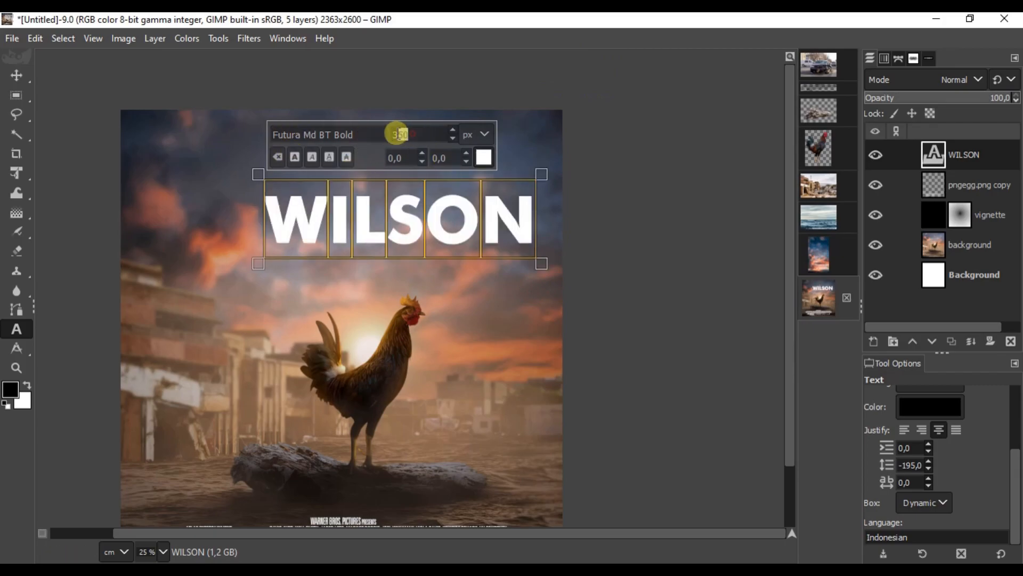
pyautogui.write('40')
pyautogui.press('Return')
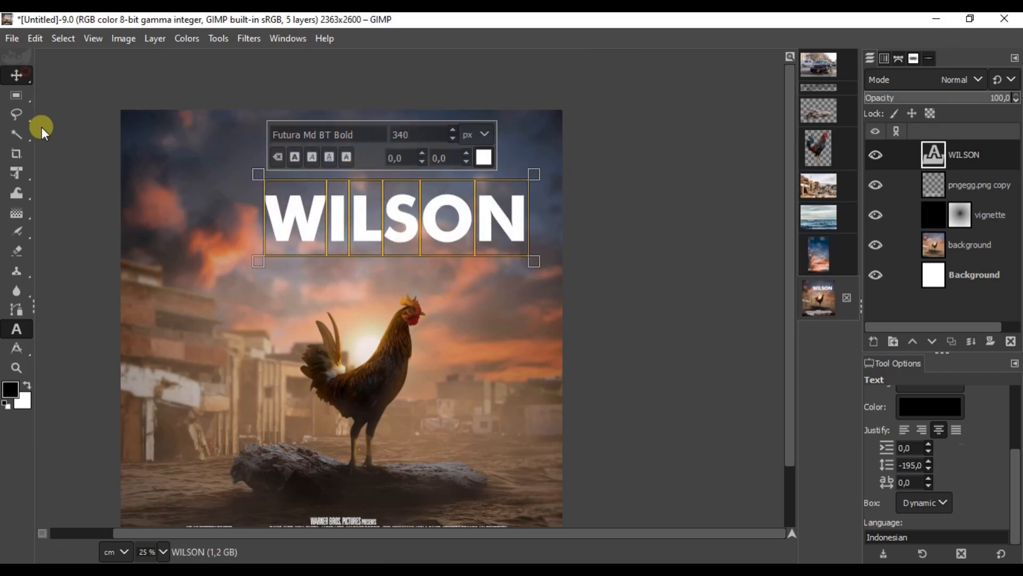
# Move the WILSON title up and toward the left within the sky, keeping its layer active.
pyautogui.click(16, 75)
pyautogui.moveTo(278, 209); pyautogui.dragTo(252, 182)
pyautogui.rightClick(288, 178)
pyautogui.click(964, 158)
# Set the WILSON title's size to 320 px and nudge it toward the poster's center.
pyautogui.click(17, 329)
pyautogui.click(339, 172)
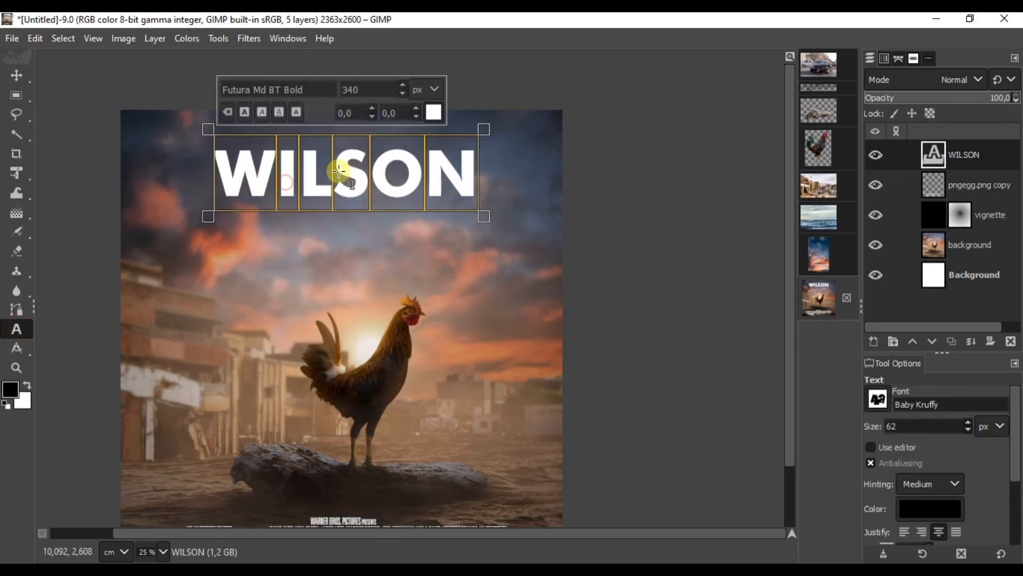
pyautogui.write('320')
pyautogui.press('Return')
pyautogui.click(17, 75)
pyautogui.moveTo(325, 174); pyautogui.dragTo(335, 176)
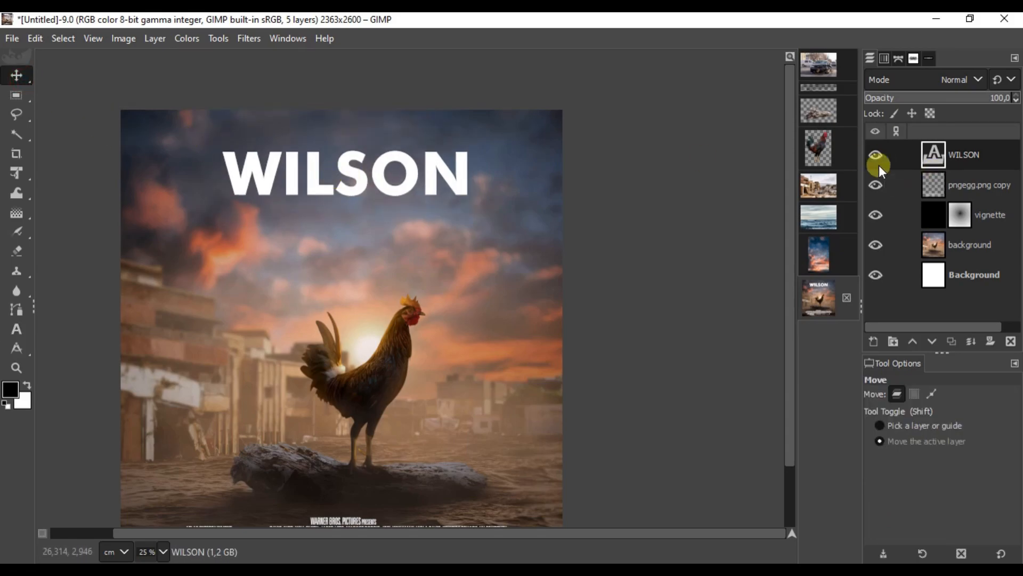
# Duplicate the WILSON text layer and place the copy directly beneath the original title.
pyautogui.rightClick(923, 171)
pyautogui.click(859, 212)
pyautogui.moveTo(284, 177); pyautogui.dragTo(284, 232)
# Replace the text of the duplicated title with LOSIENTO.
pyautogui.click(17, 328)
pyautogui.click(353, 238)
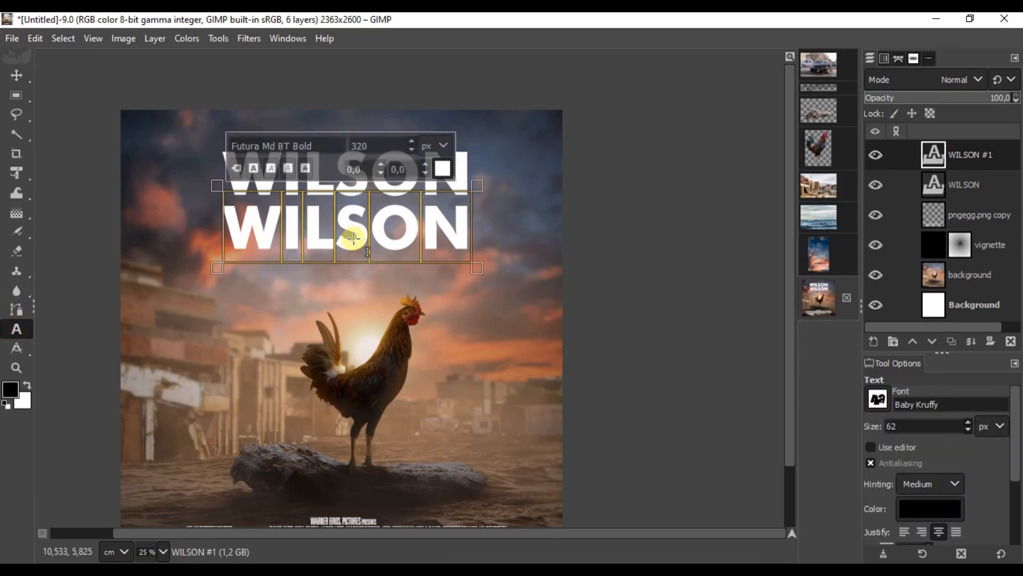
pyautogui.write('lo')
pyautogui.press('BackSpace')
pyautogui.press('BackSpace')
pyautogui.write('L')
pyautogui.write('l')
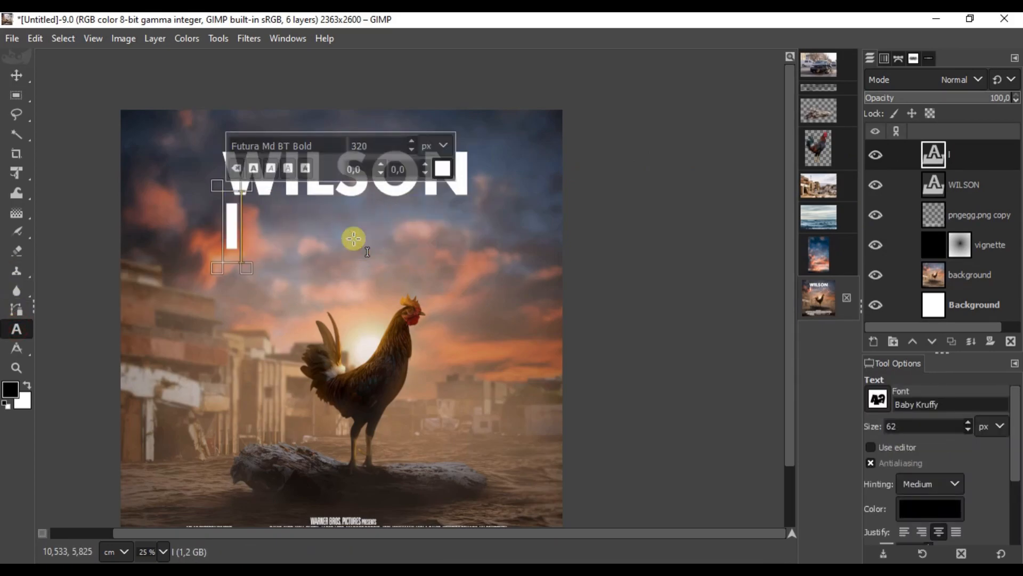
pyautogui.write('Losien')
pyautogui.press('BackSpace')
pyautogui.press('BackSpace')
pyautogui.press('BackSpace')
pyautogui.press('BackSpace')
pyautogui.press('BackSpace')
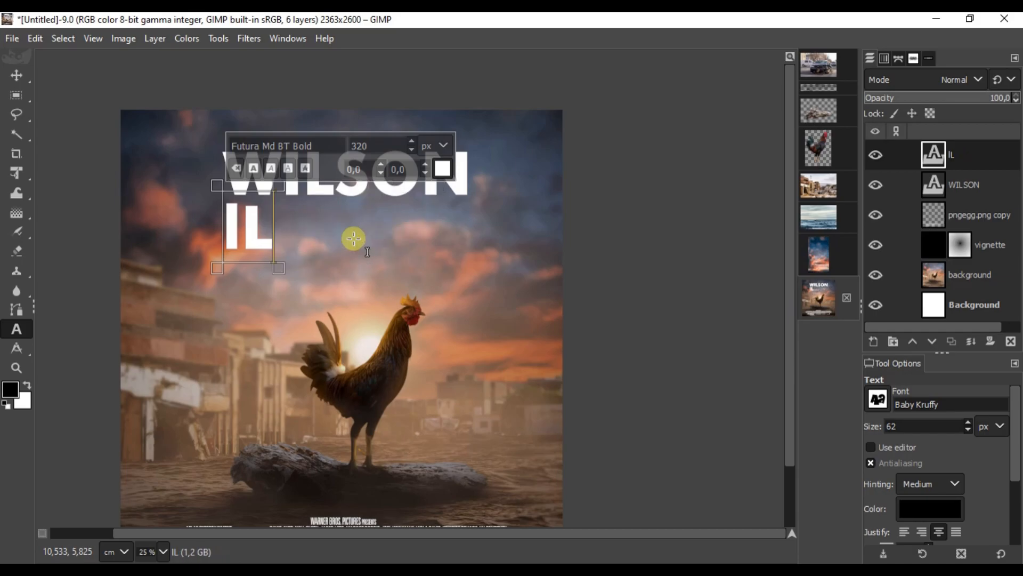
pyautogui.write('OSIENTO')
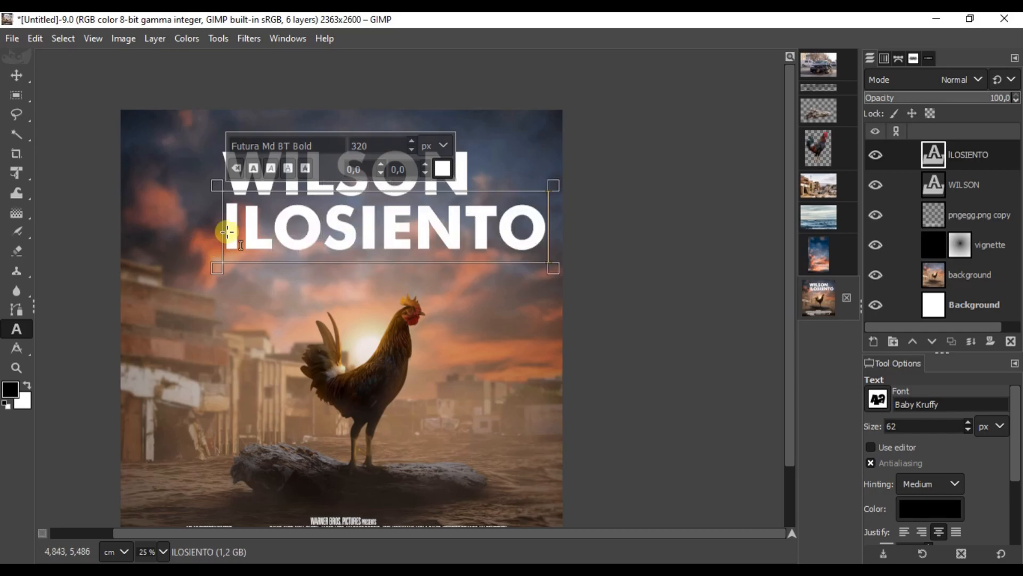
pyautogui.press('BackSpace')
# Set the LOSIENTO text size to 100 px and position it just beneath the WILSON title.
pyautogui.hotkey('ctrl', 'a')
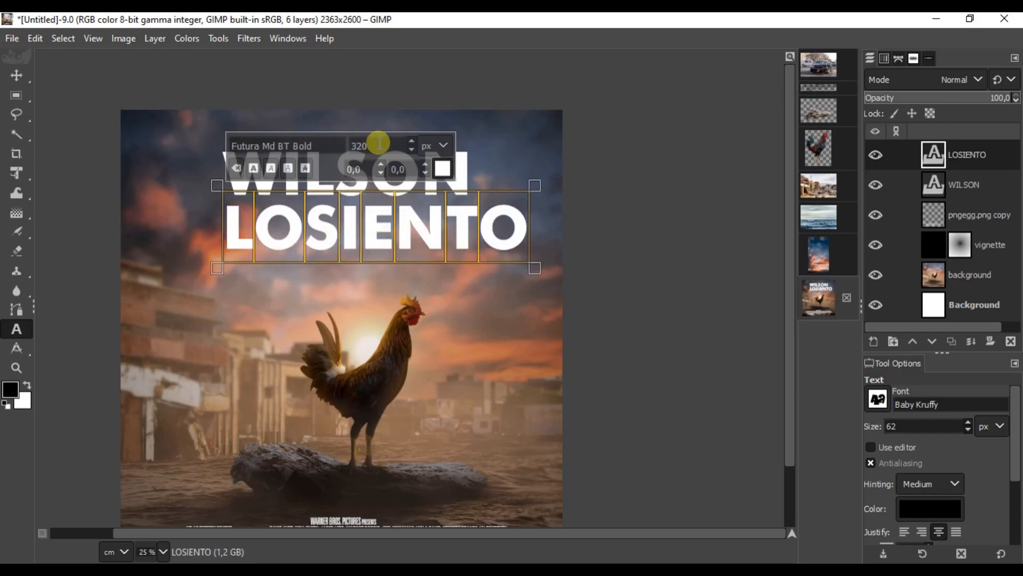
pyautogui.write('100')
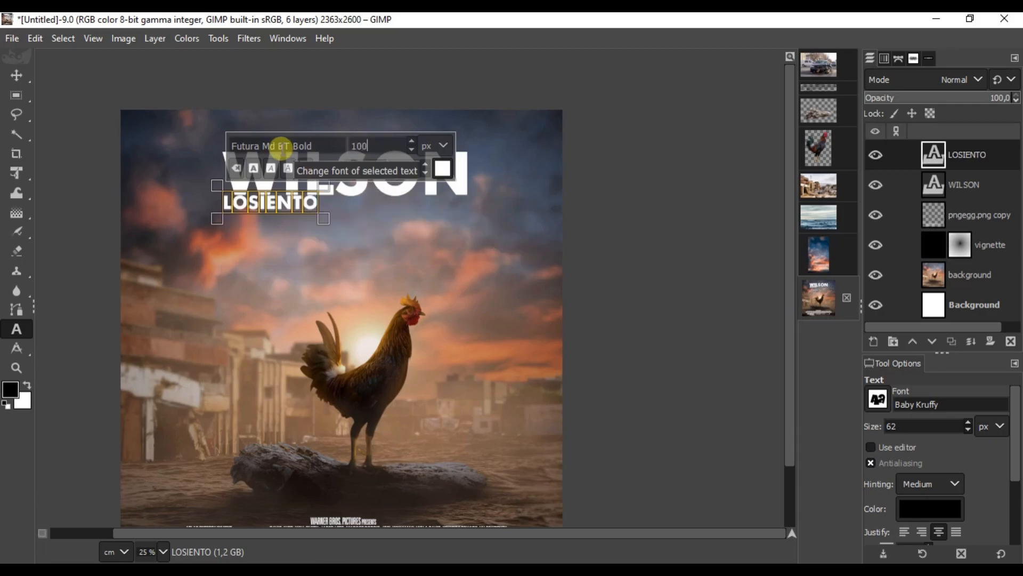
pyautogui.click(17, 74)
pyautogui.press('XF86AudioMute')
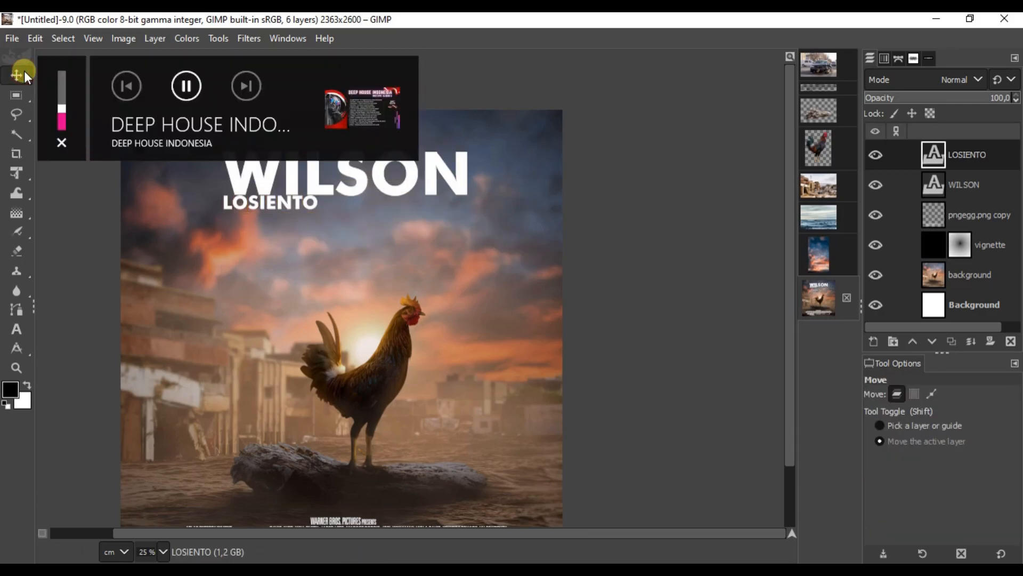
pyautogui.scroll(2, 276, 218)
pyautogui.moveTo(296, 188); pyautogui.dragTo(314, 199)
pyautogui.moveTo(314, 200); pyautogui.dragTo(331, 307)
# Increase the letter spacing of LOSIENTO so it spans nearly the full width of WILSON.
pyautogui.press('t')
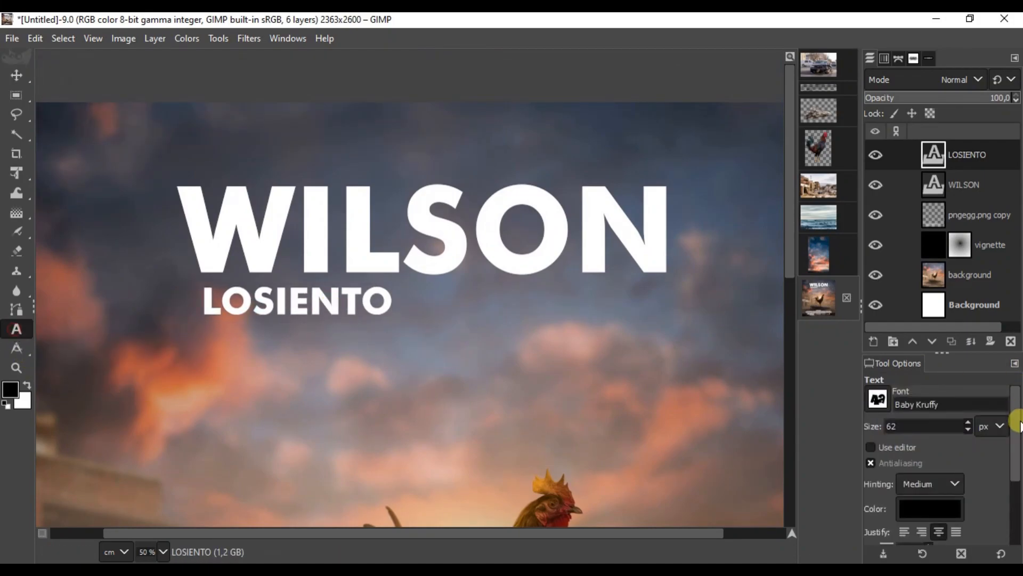
pyautogui.moveTo(1015, 433); pyautogui.dragTo(1012, 522)
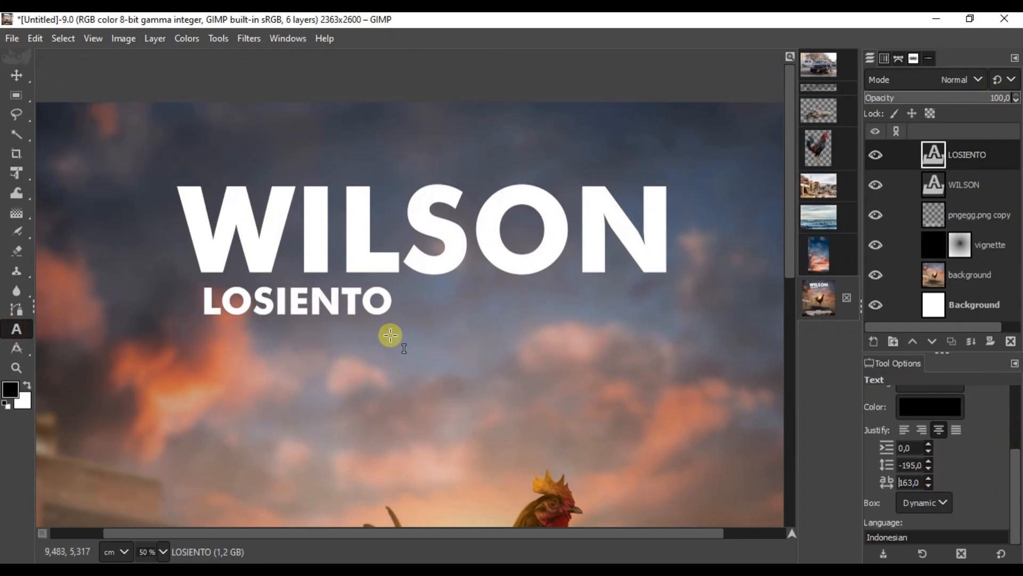
pyautogui.click(371, 309)
pyautogui.moveTo(934, 478); pyautogui.dragTo(928, 482)
# Center the WILSON and LOSIENTO text layers horizontally with the Alignment tool.
pyautogui.moveTo(25, 87)
pyautogui.press('q')
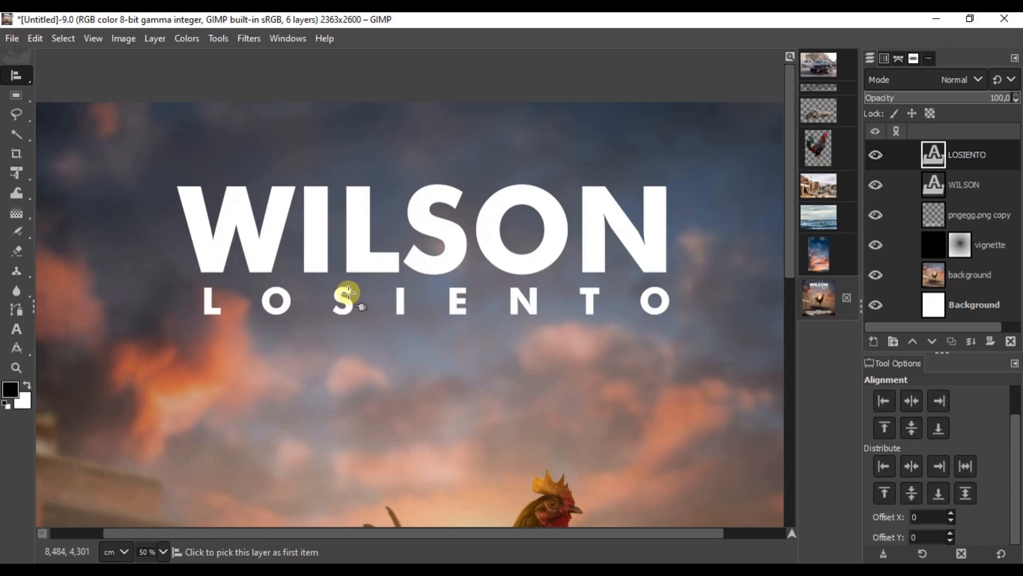
pyautogui.click(911, 401)
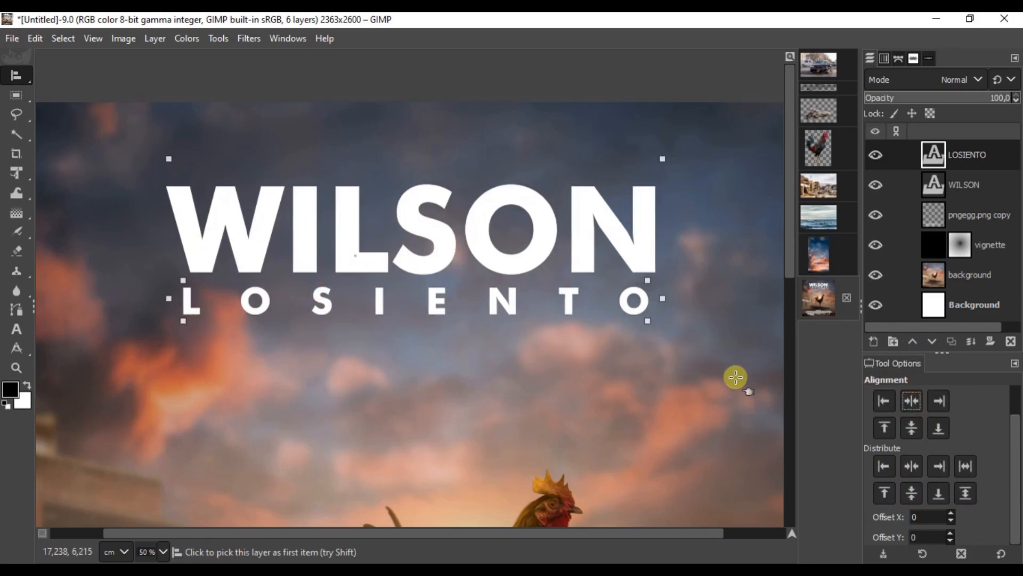
pyautogui.click(16, 76)
pyautogui.hotkey('shift', 'ctrl', 'j')
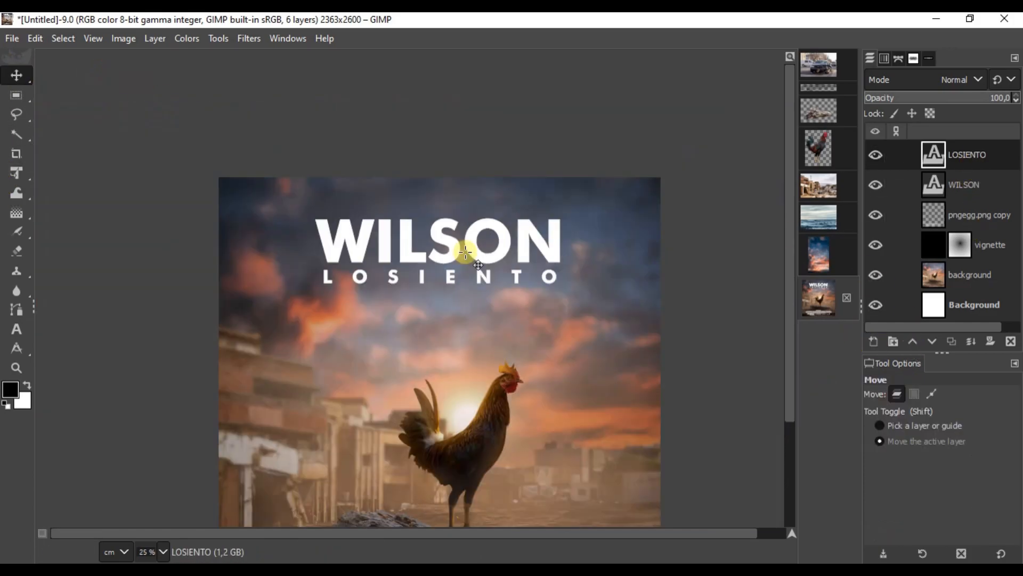
# Merge the LOSIENTO layer down into WILSON and center the merged title horizontally relative to the image.
pyautogui.click(971, 341)
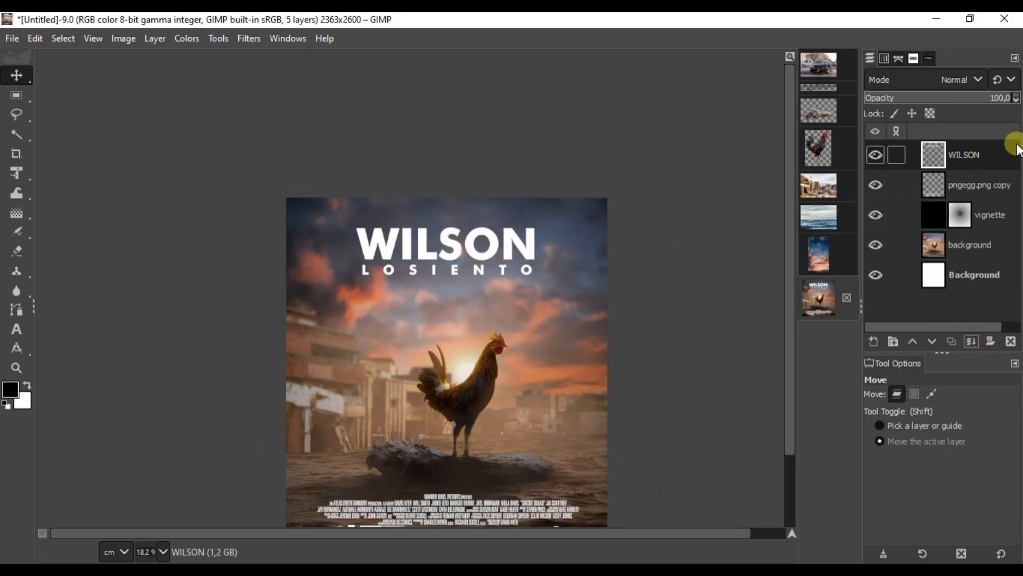
pyautogui.press('+')
pyautogui.click(16, 95)
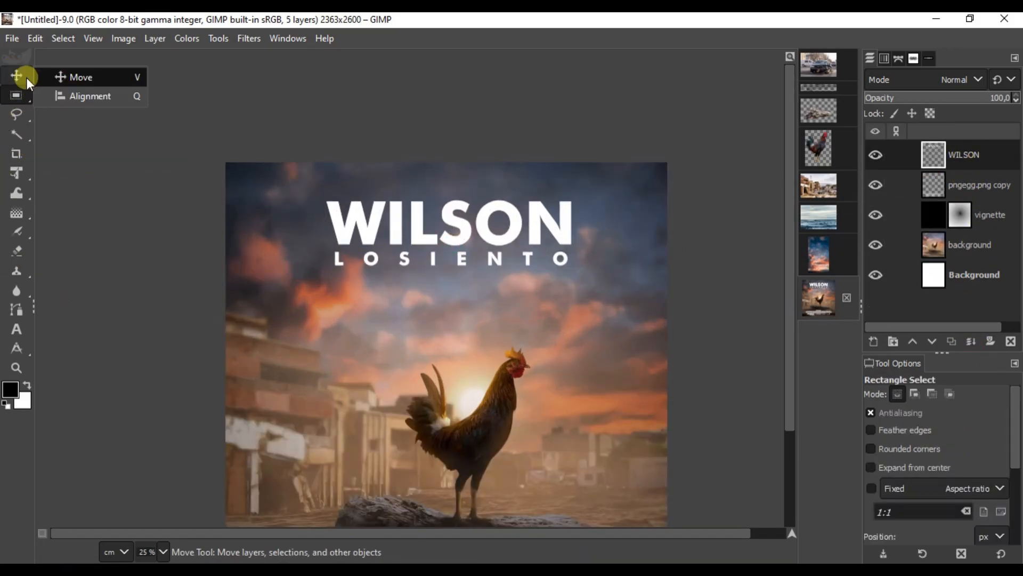
pyautogui.click(70, 94)
pyautogui.click(913, 408)
pyautogui.click(912, 409)
pyautogui.click(912, 436)
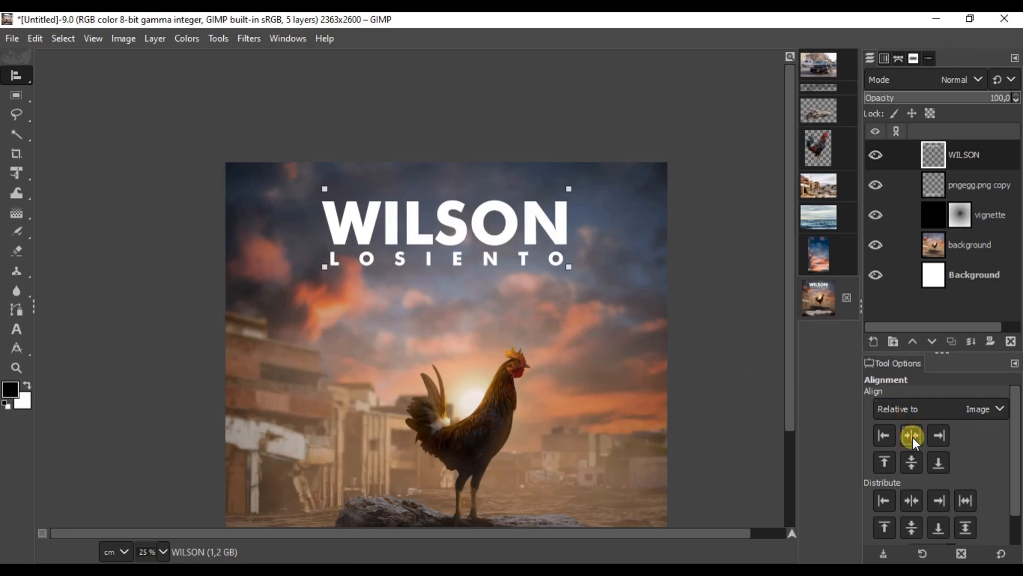
# Center the merged title vertically in the image and move it straight up into the sky above the rooster.
pyautogui.click(911, 462)
pyautogui.click(16, 76)
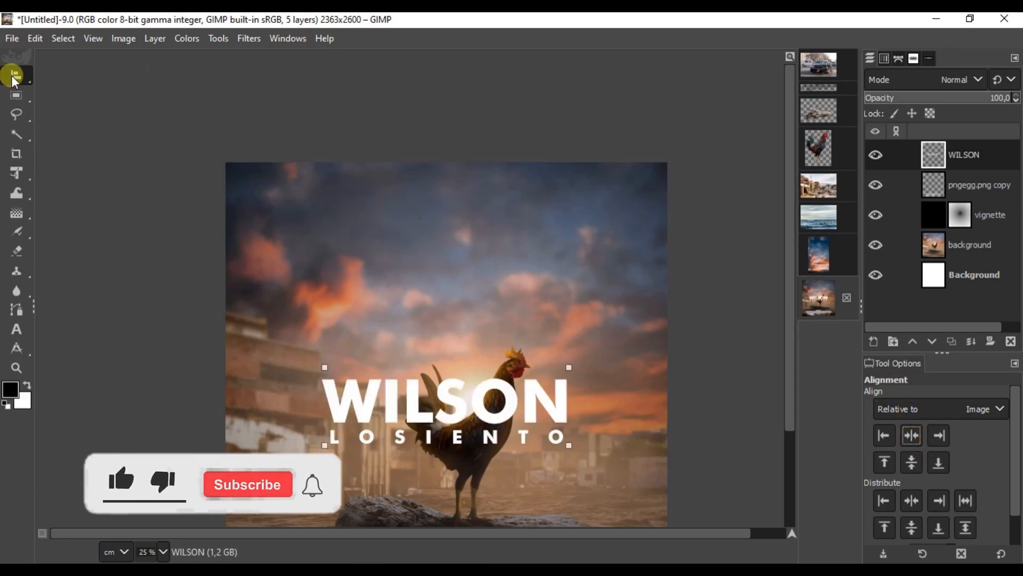
pyautogui.click(70, 75)
pyautogui.moveTo(501, 413); pyautogui.dragTo(502, 237)
pyautogui.scroll(-2, 502, 234)
pyautogui.scroll(1, 498, 241)
pyautogui.scroll(2, 496, 240)
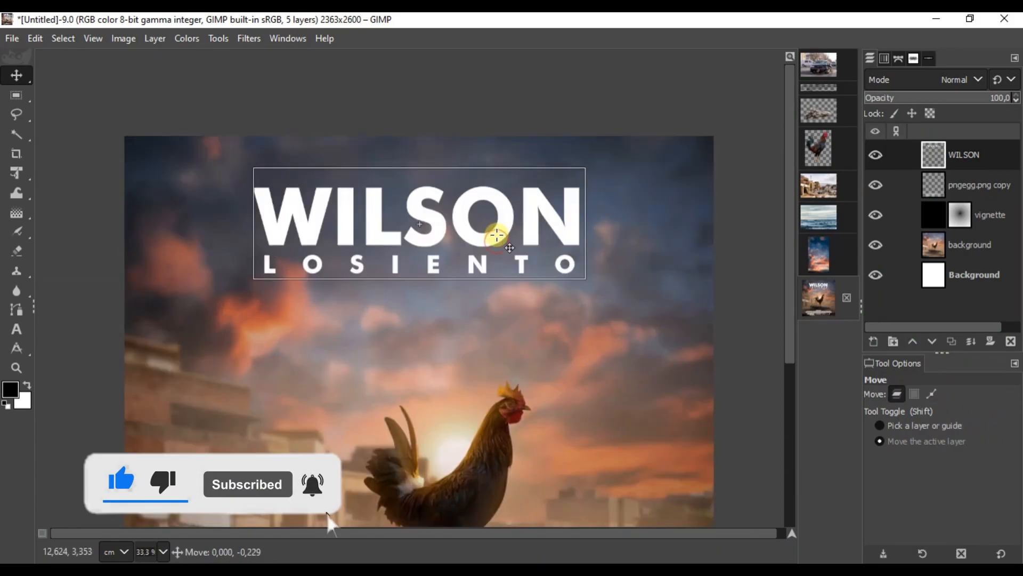
pyautogui.scroll(-3, 498, 229)
pyautogui.scroll(2, 498, 205)
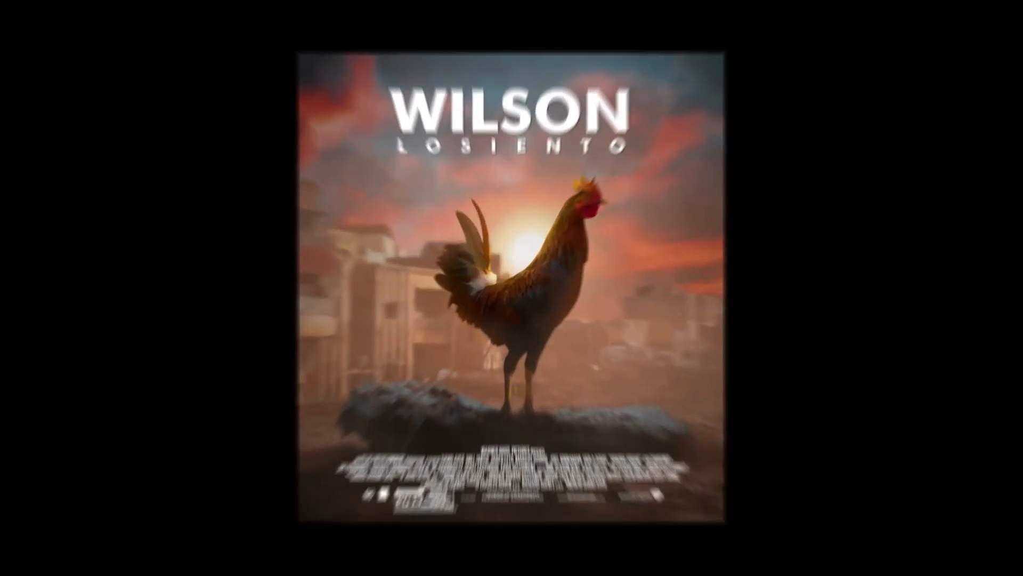